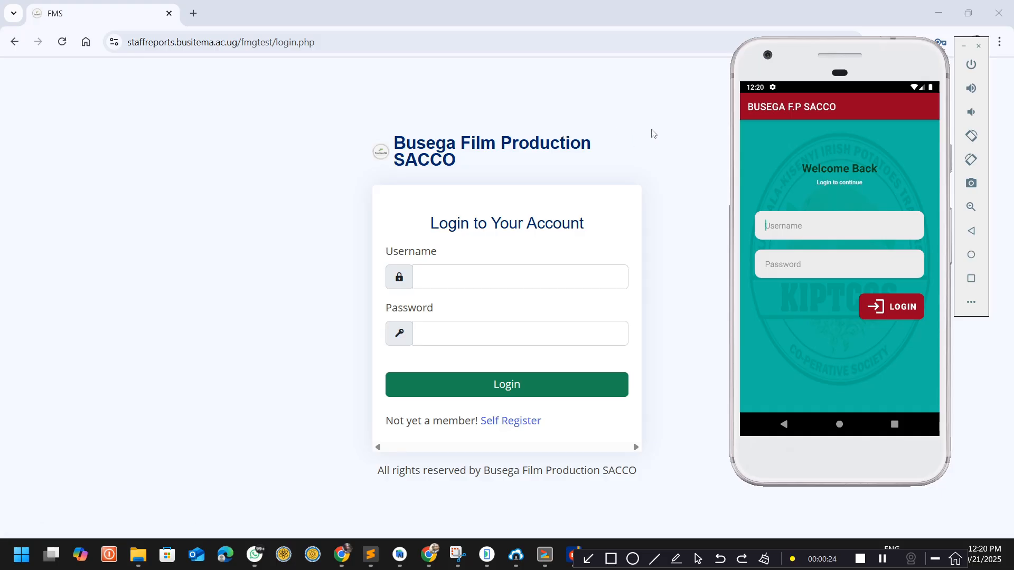
Step: Bring the phone emulator in front of the browser and shift it slightly away from the web login form
left_click(242, 139)
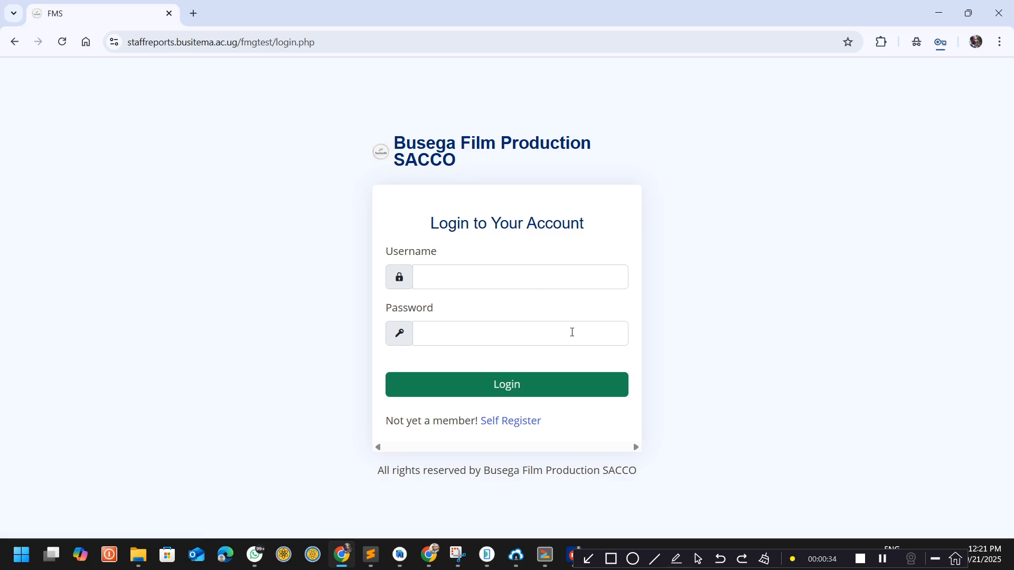
left_click(486, 554)
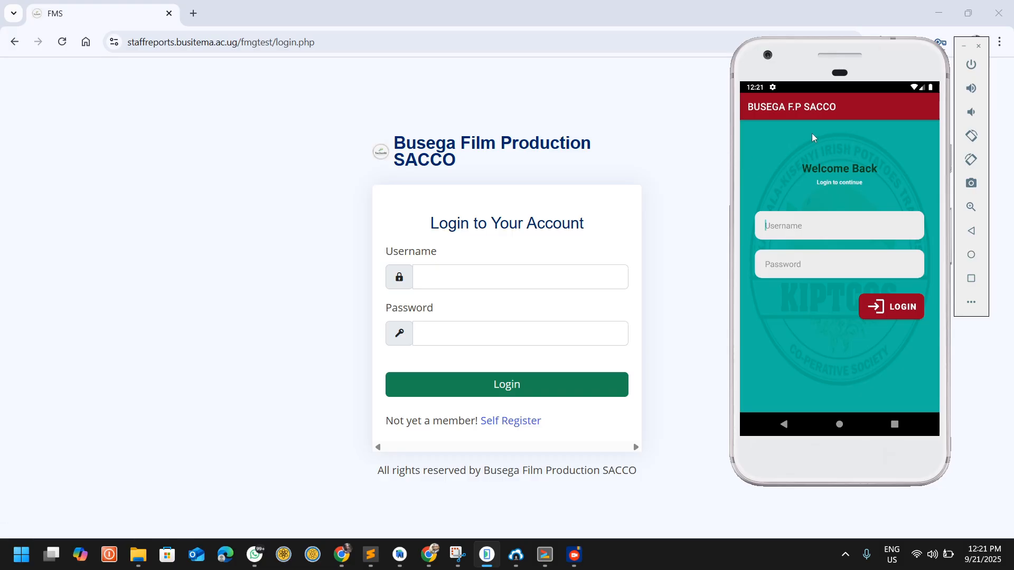
mouse_move(827, 62)
left_mouse_down()
mouse_move(782, 100)
mouse_move(833, 69)
left_mouse_up()
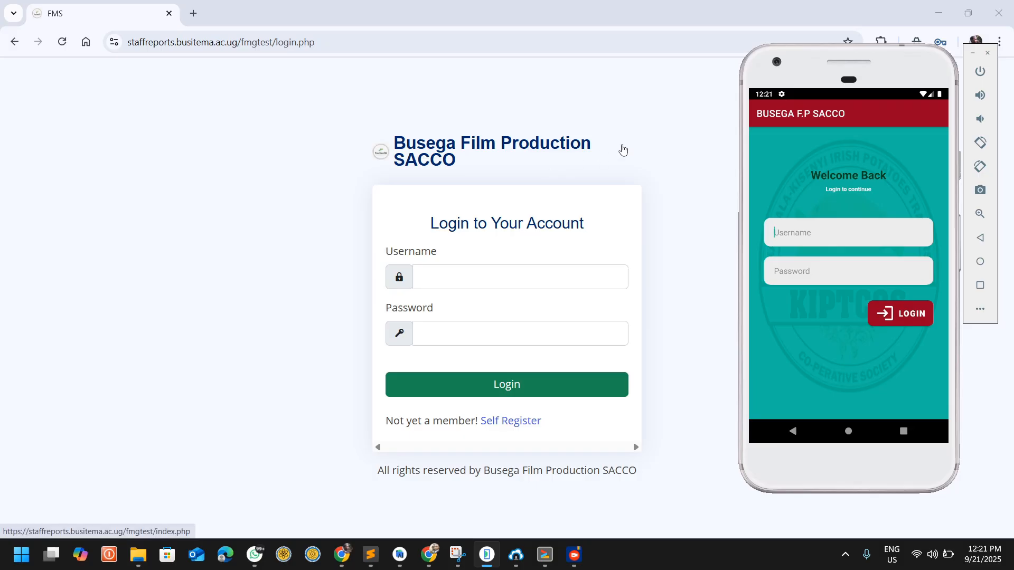
Step: Log in to the SACCO web system in the browser with the administrator's username and the account password
left_click(219, 216)
left_click(434, 267)
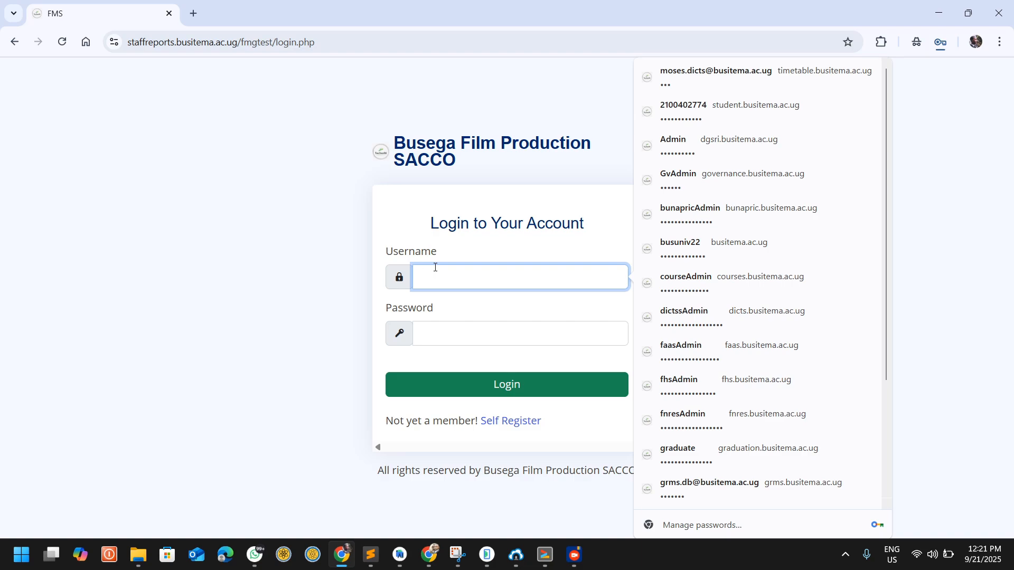
type("sANYU")
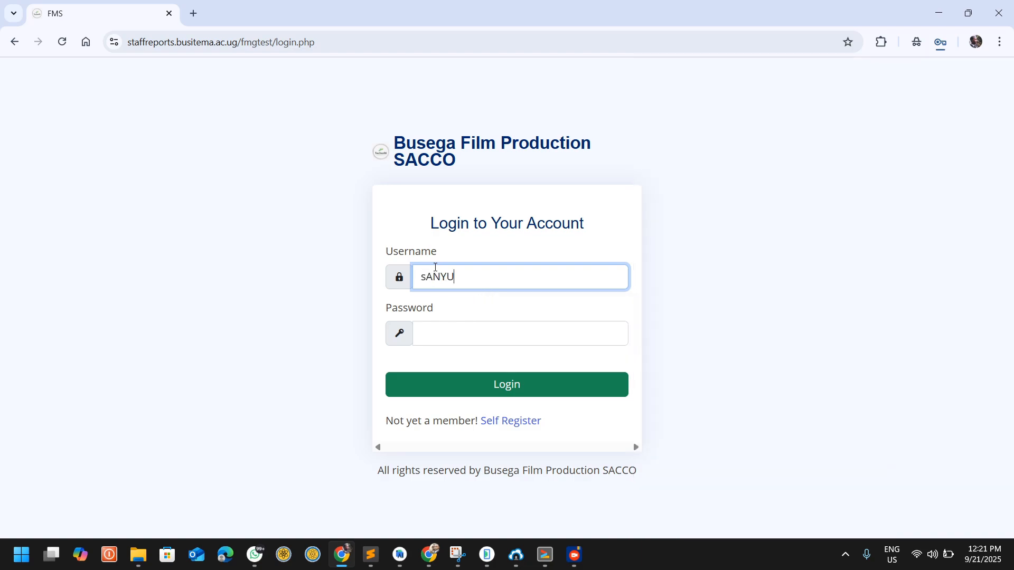
key("BackSpace")
key("BackSpace")
key("BackSpace")
key("BackSpace")
key("BackSpace")
type("S")
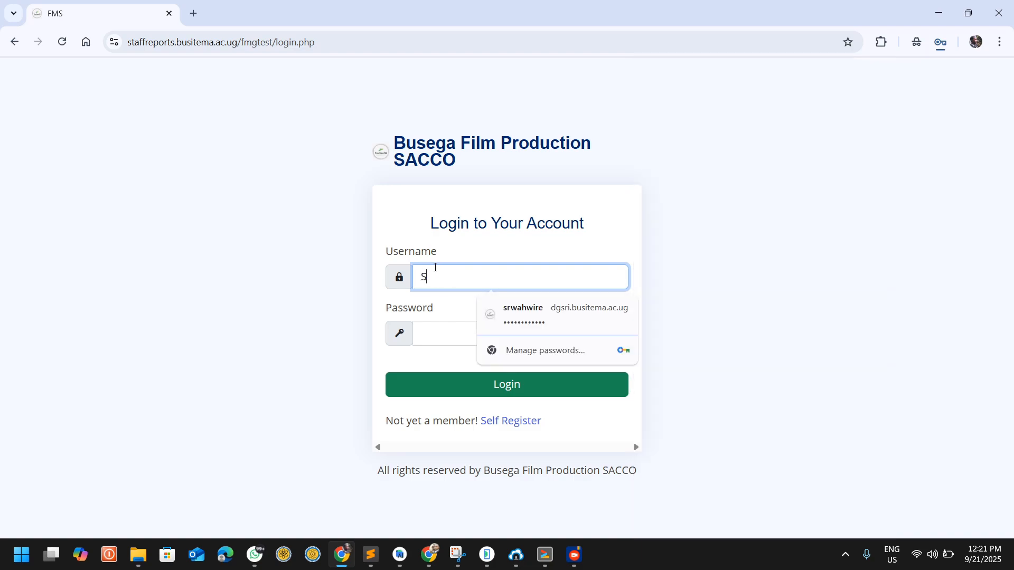
type("anyu")
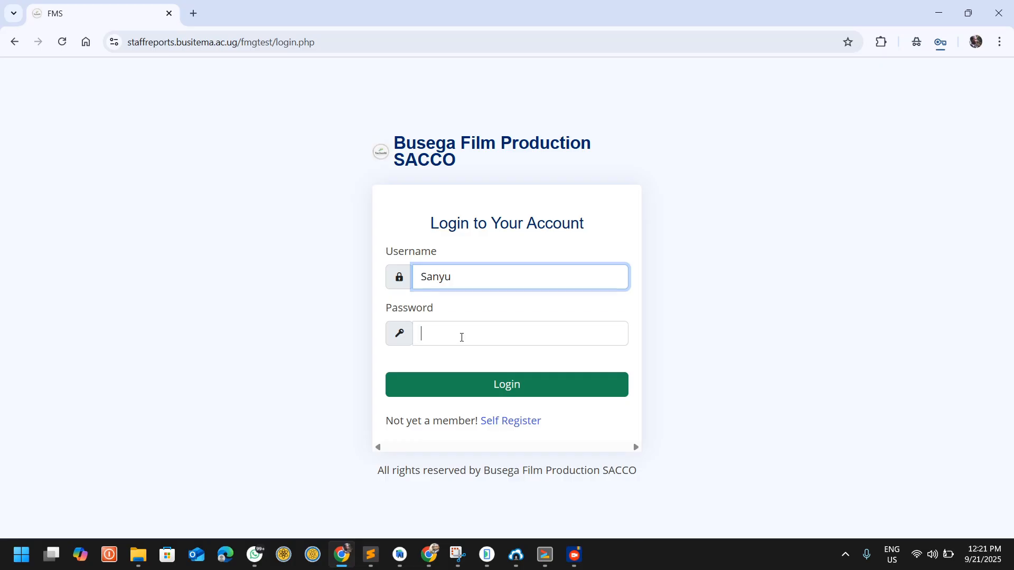
left_click(462, 338)
type("••••")
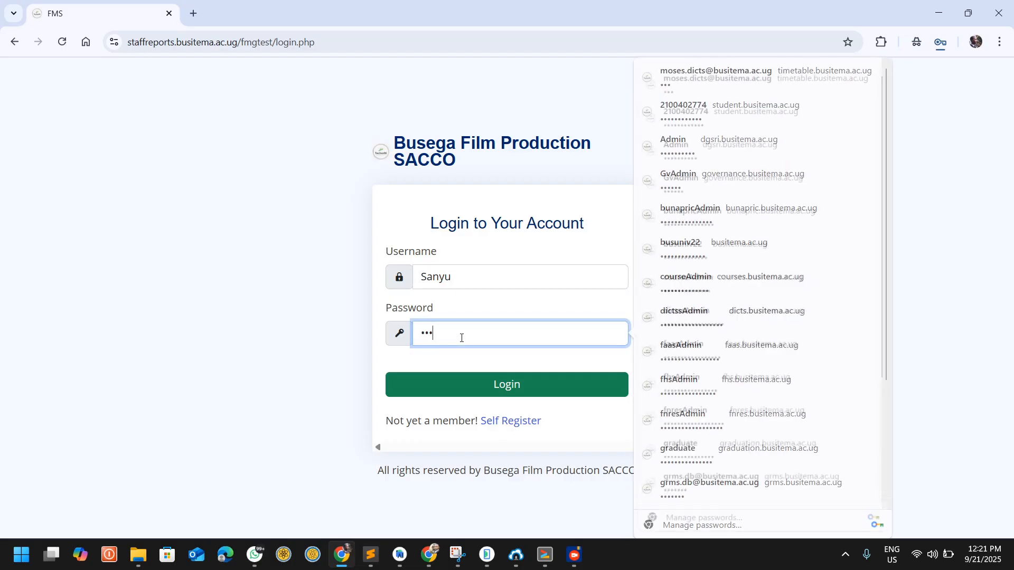
left_click(446, 382)
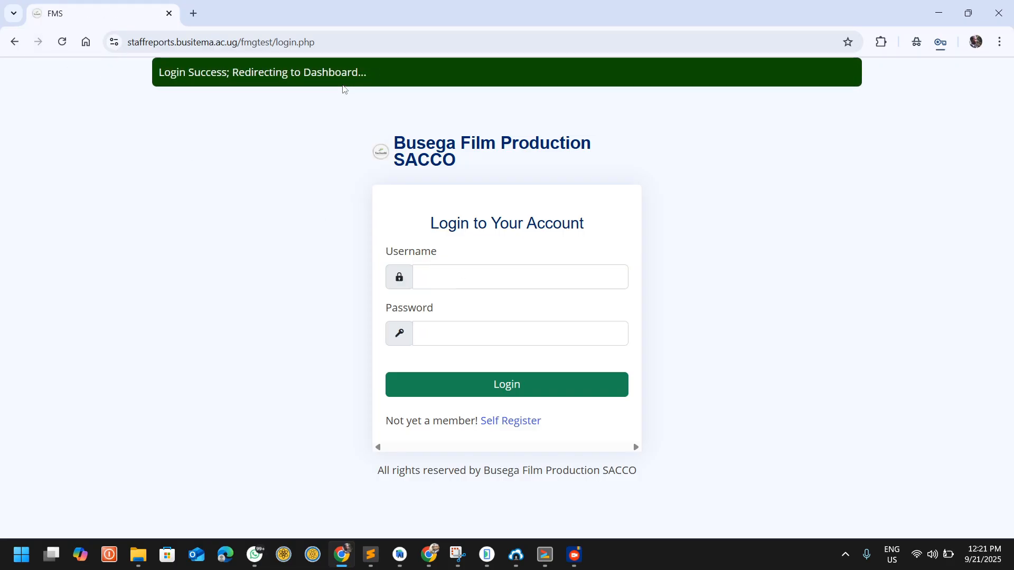
Step: Switch to the phone emulator and log in to the BUSEGA F.P SACCO mobile app with the same username and password
left_click(479, 556)
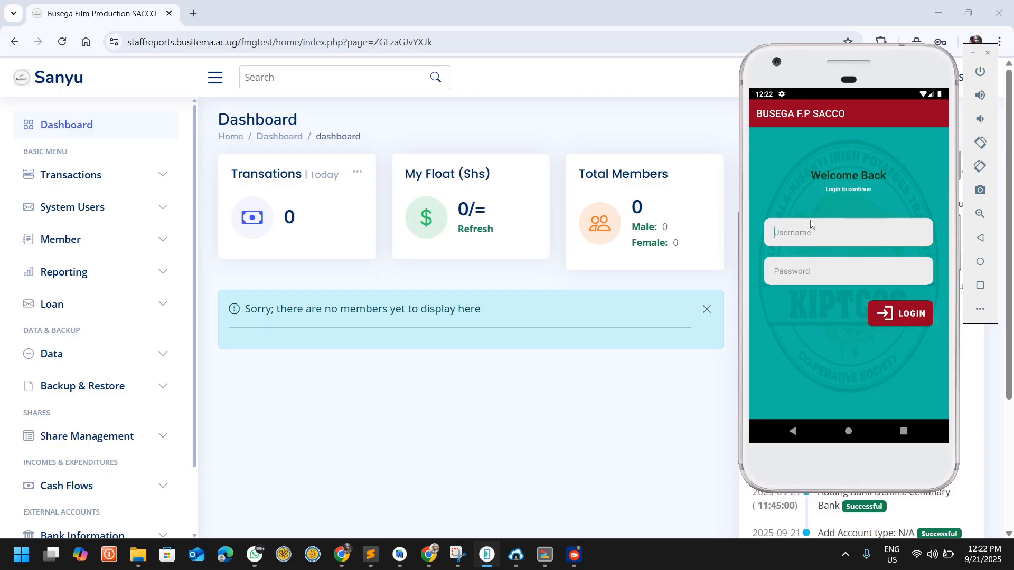
left_click(801, 232)
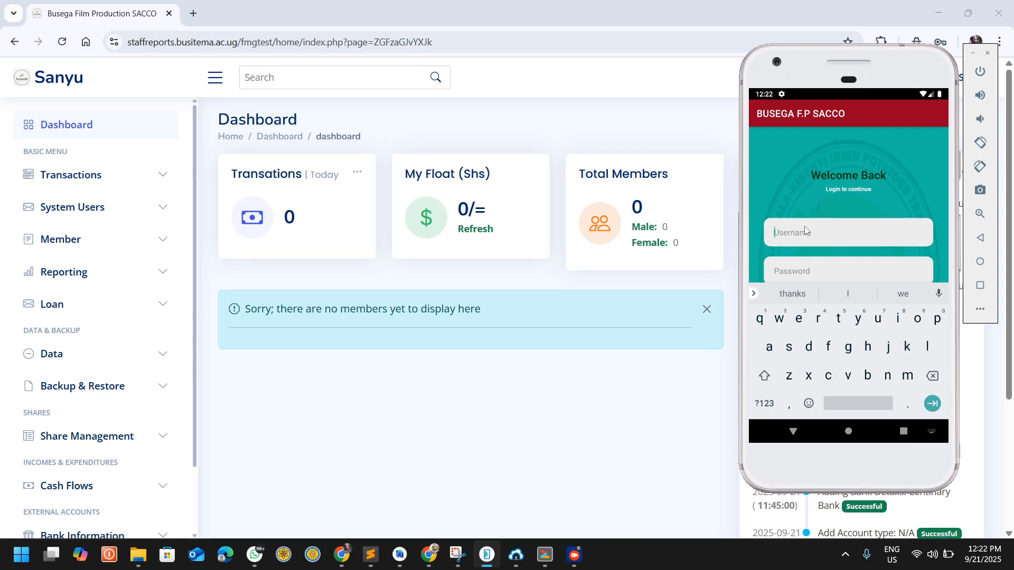
type("Sanyu")
left_click(794, 430)
left_click(810, 271)
type("1234")
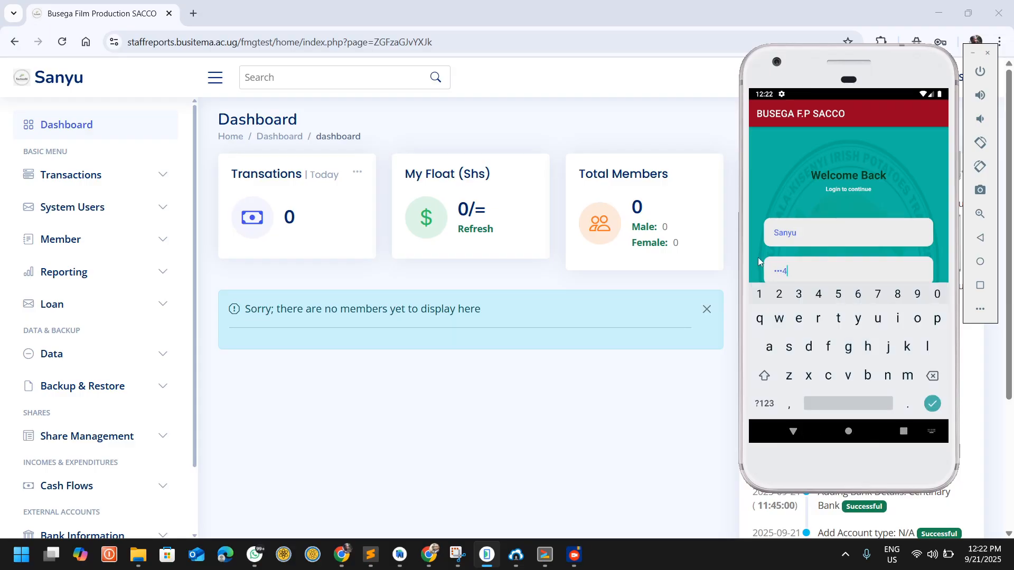
left_click(794, 431)
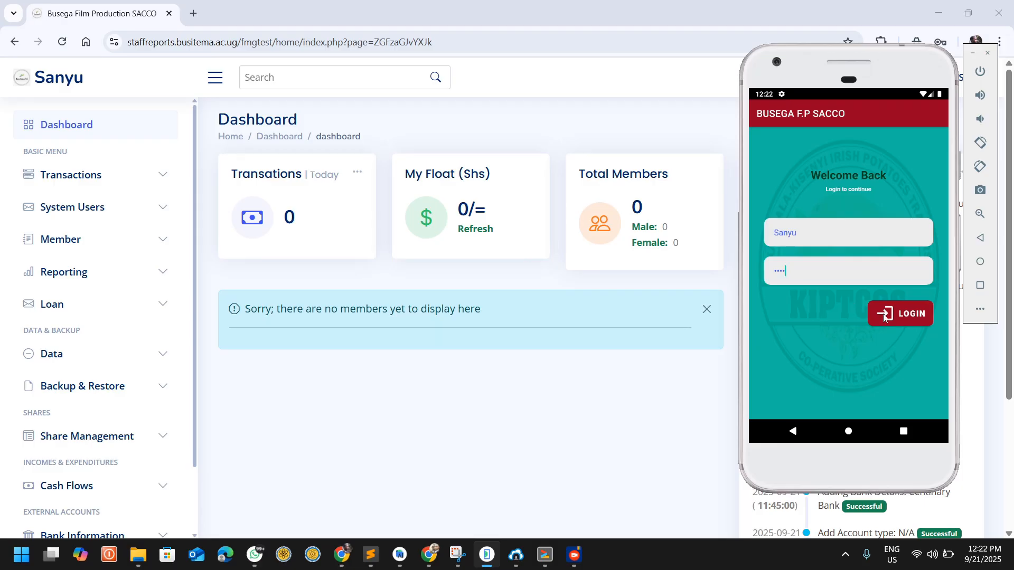
left_click(892, 313)
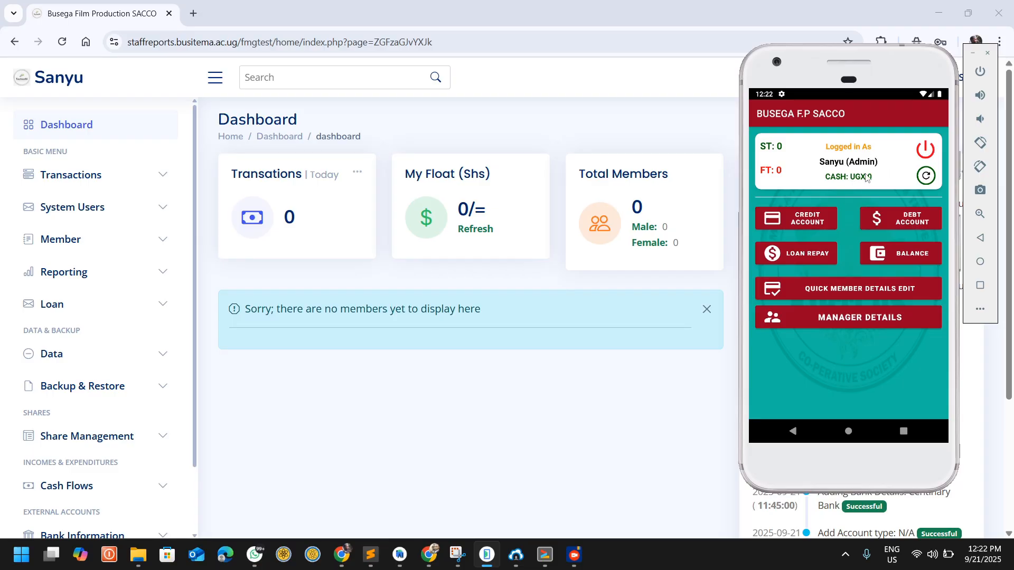
Step: Return to the browser, reload the dashboard and examine the mobile login entry in the recent system logs
left_click(222, 277)
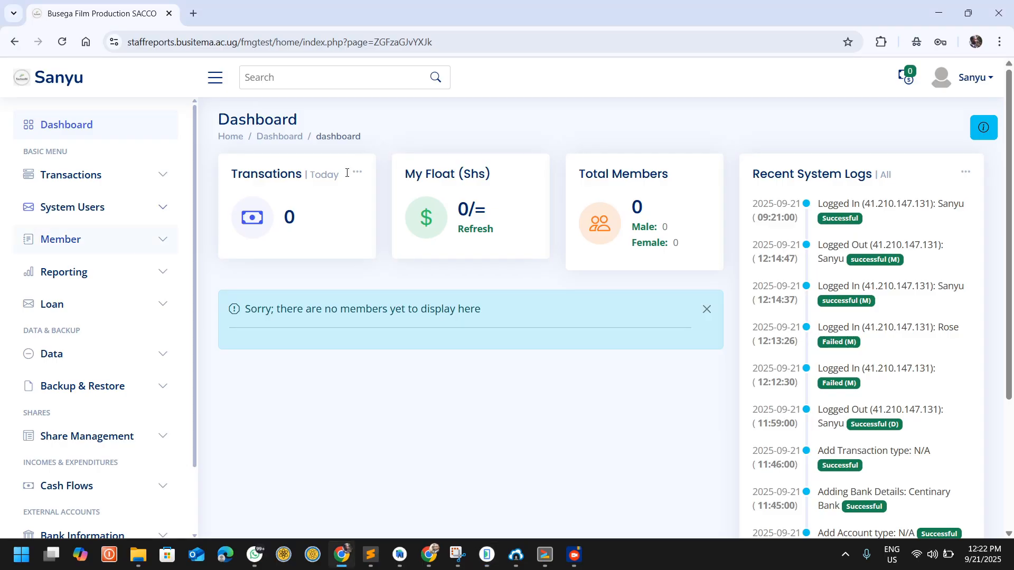
scroll(683, 317, "down", 4)
scroll(683, 317, "up", 4)
left_click(66, 45)
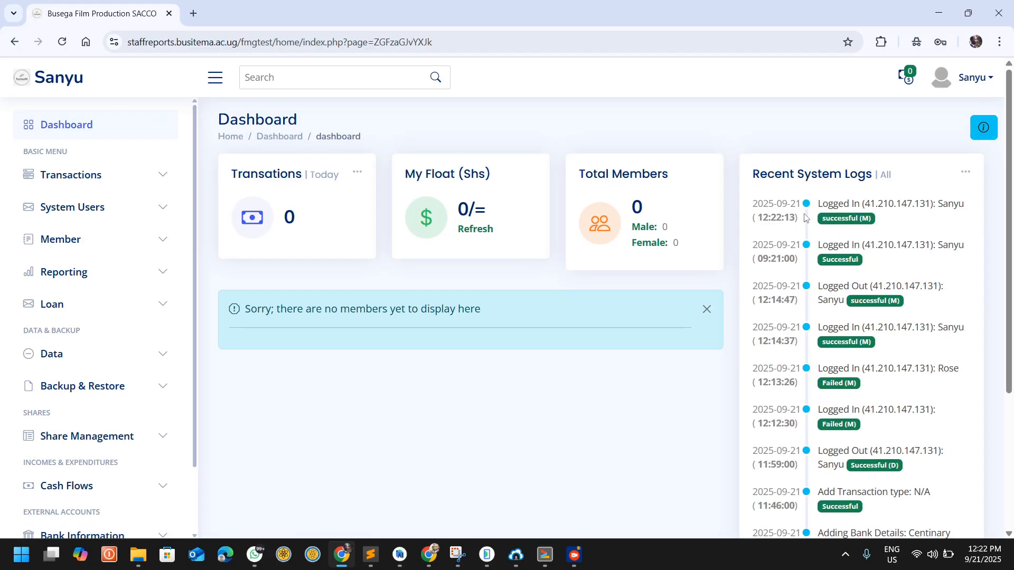
left_click_drag(822, 205, 852, 203)
left_click_drag(871, 224, 813, 223)
scroll(854, 340, "down", 3)
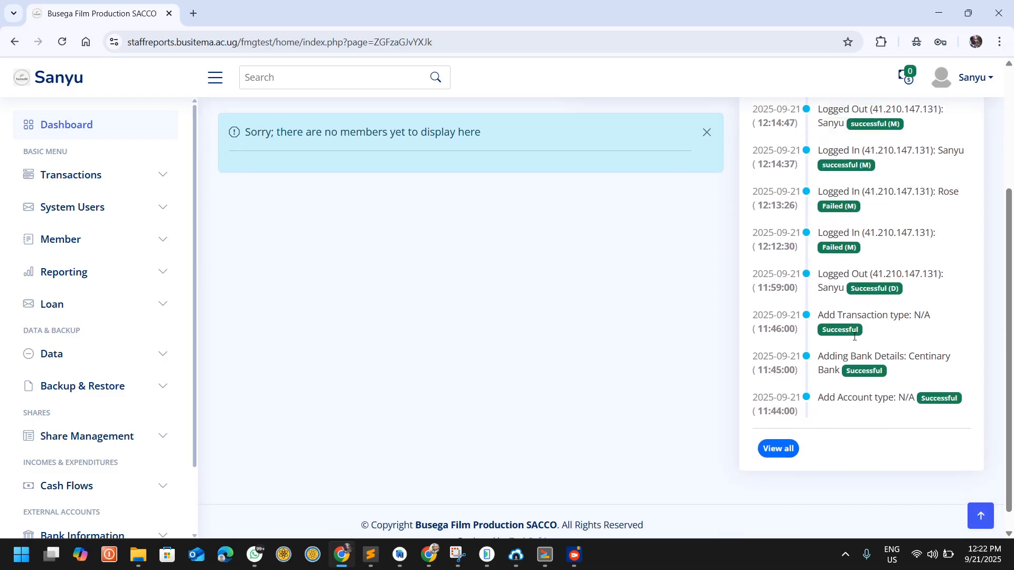
scroll(475, 274, "up", 4)
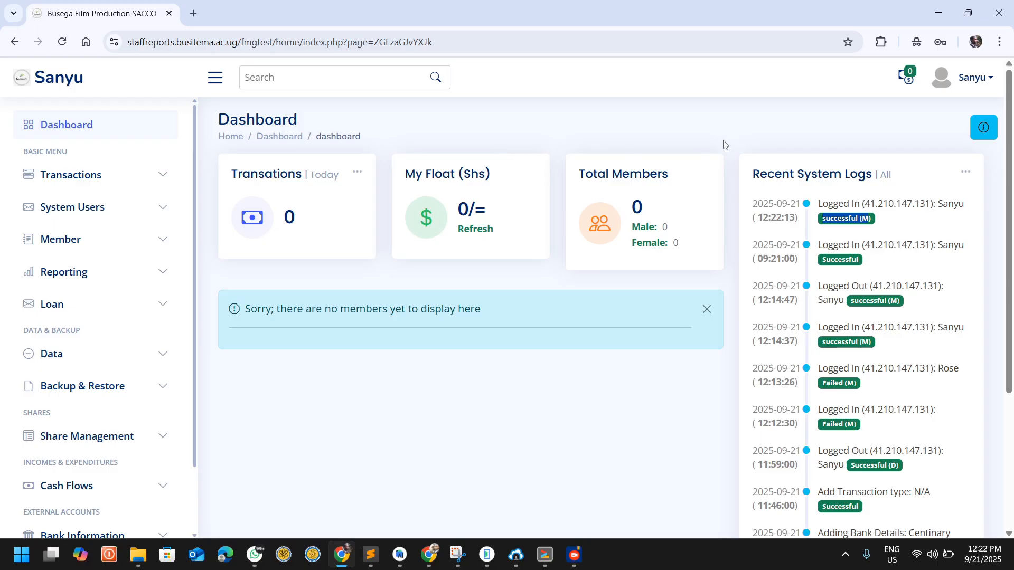
Step: Open the System Settings page and look through its sections, from member account settings to messages and balance
left_click(991, 80)
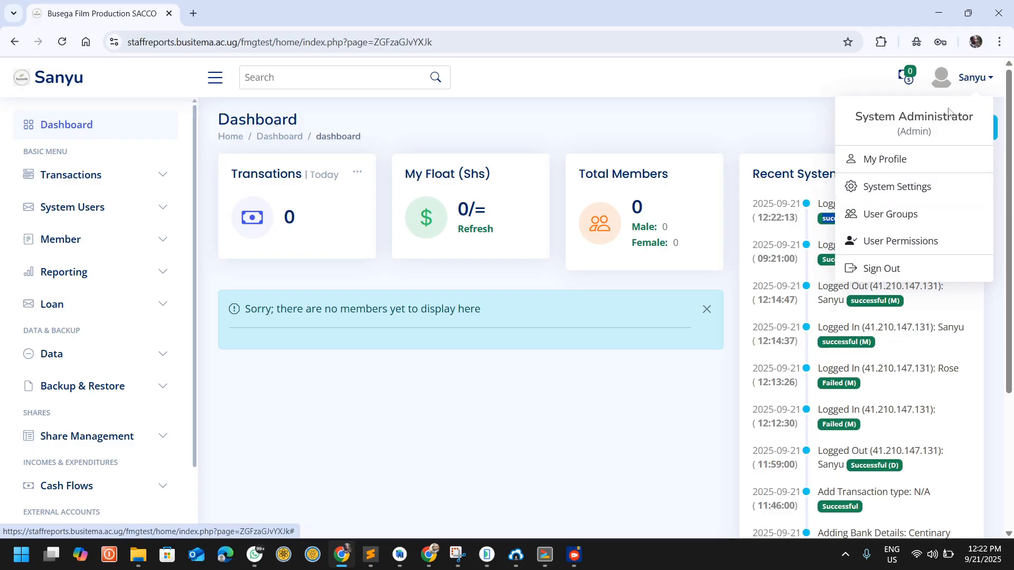
left_click(889, 187)
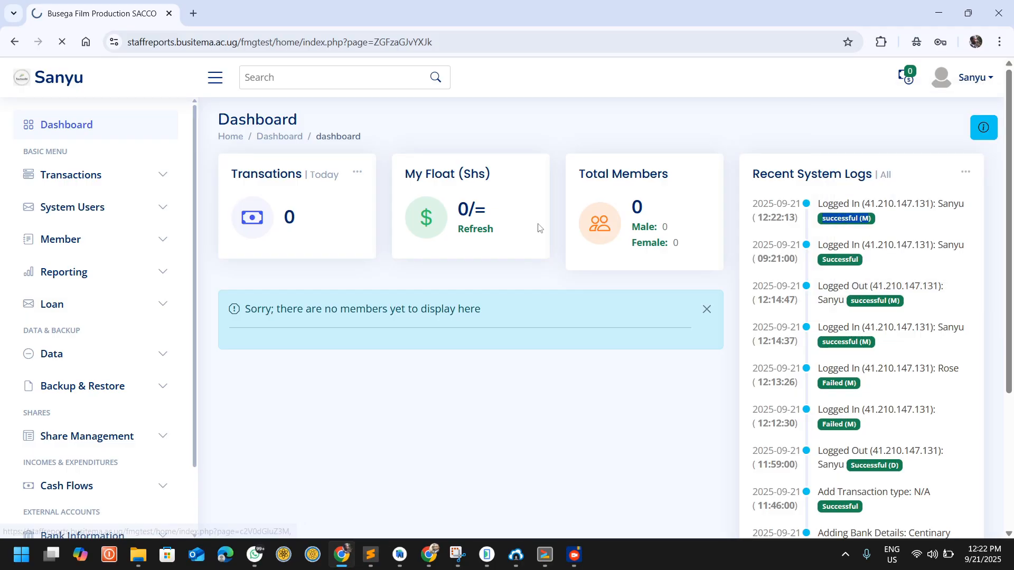
scroll(348, 285, "down", 3)
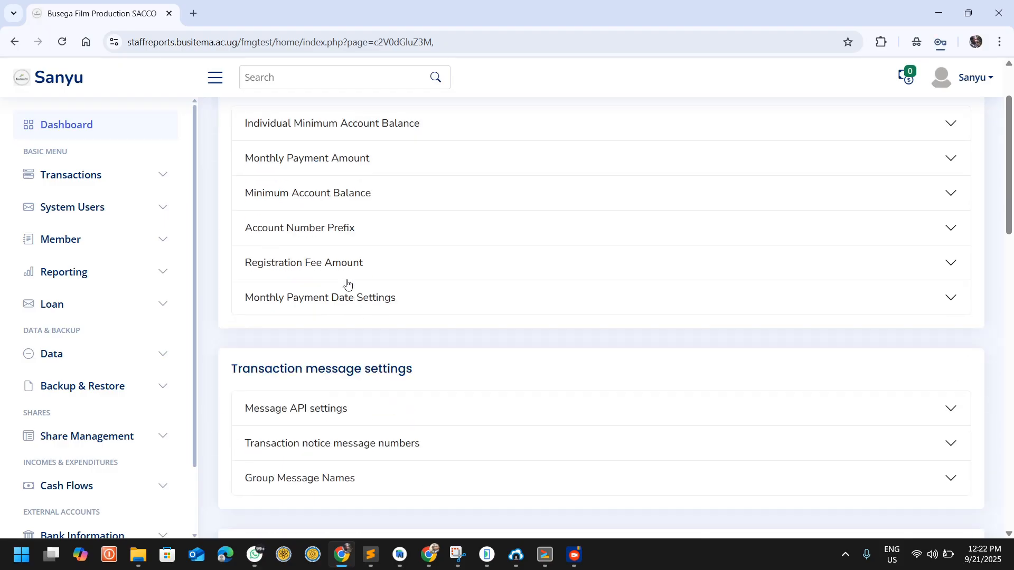
scroll(348, 285, "up", 3)
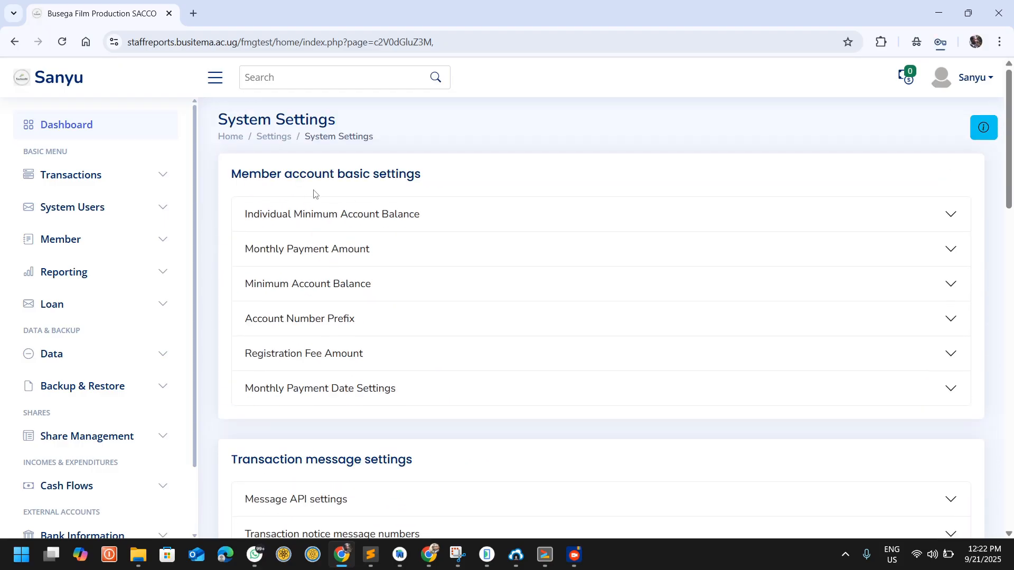
scroll(398, 267, "down", 2)
scroll(398, 266, "down", 3)
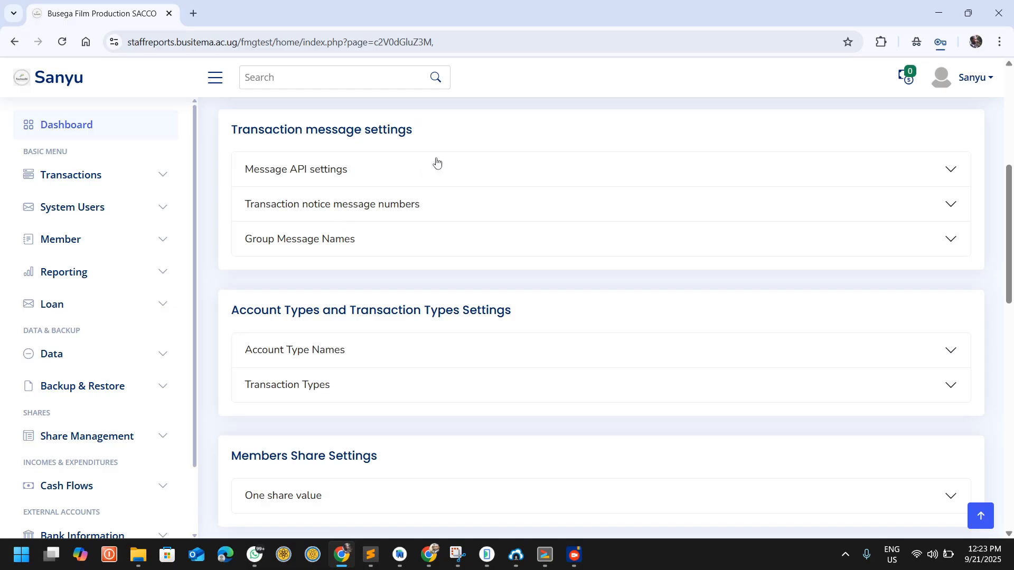
scroll(362, 242, "down", 2)
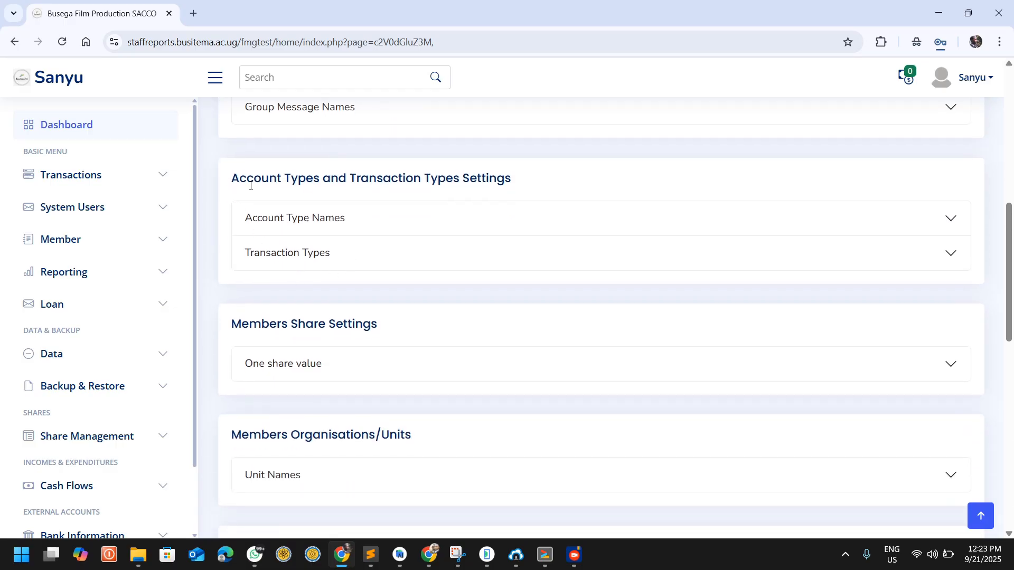
scroll(356, 199, "down", 2)
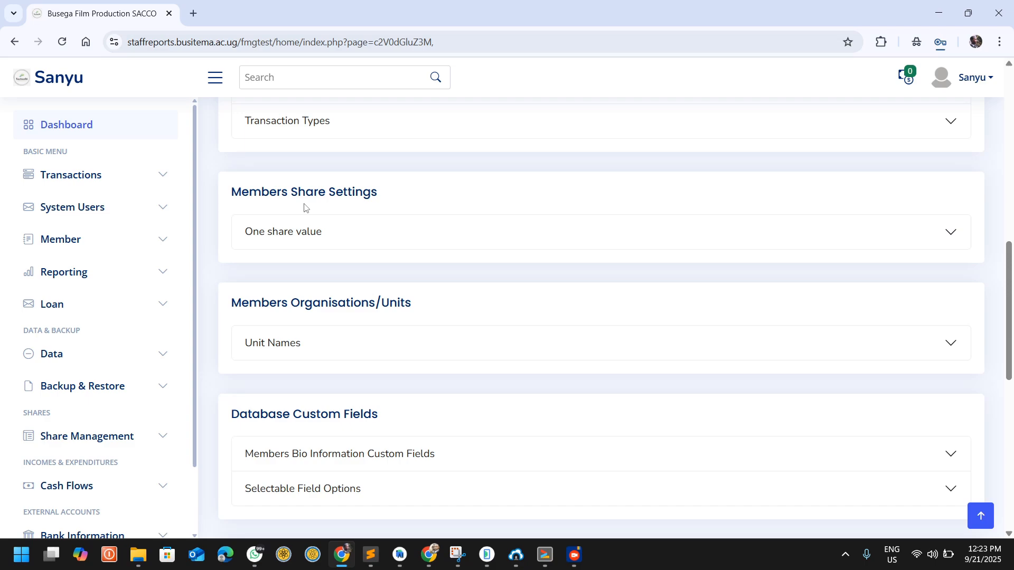
scroll(304, 207, "down", 8)
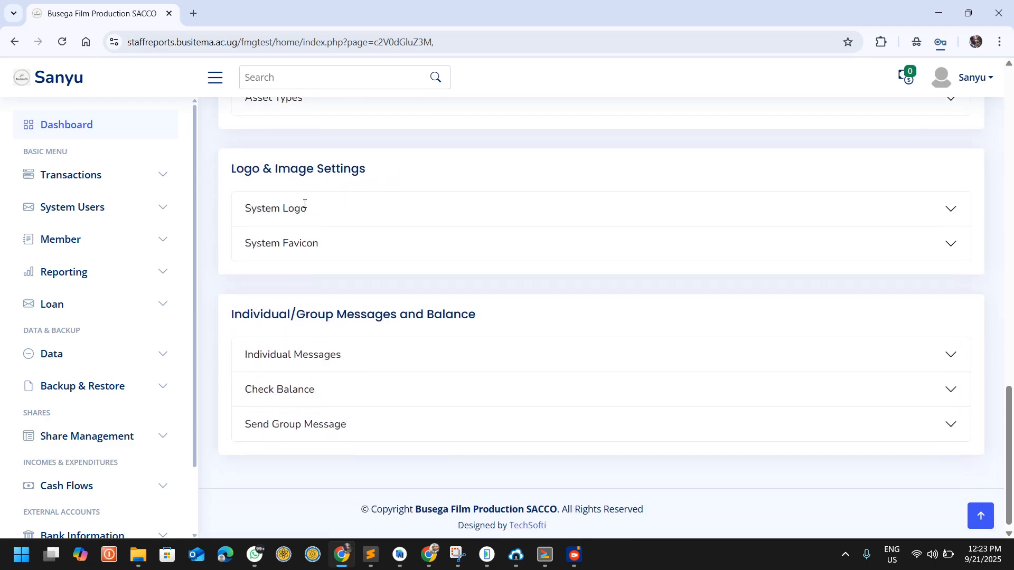
scroll(304, 208, "up", 12)
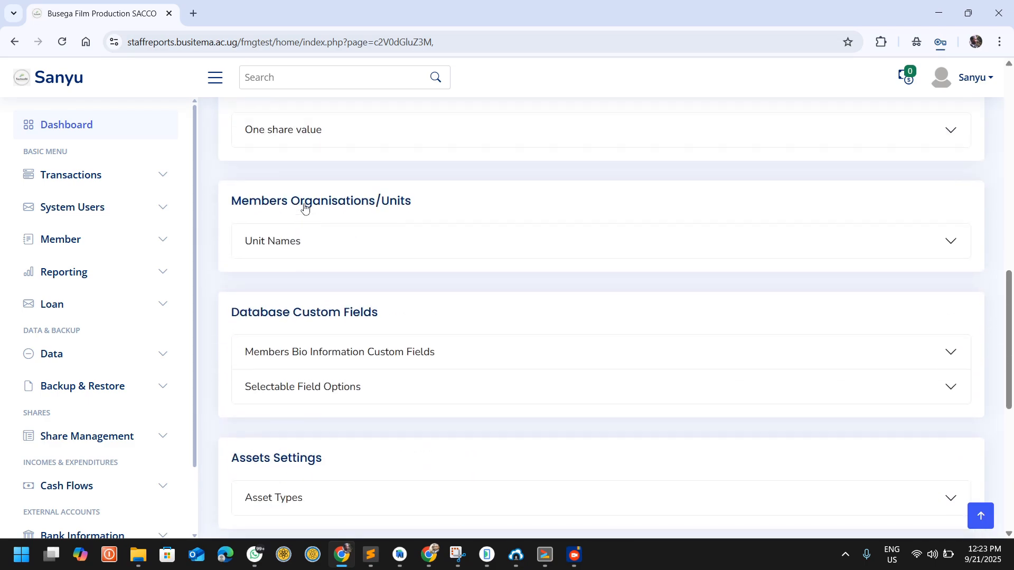
left_click(304, 206)
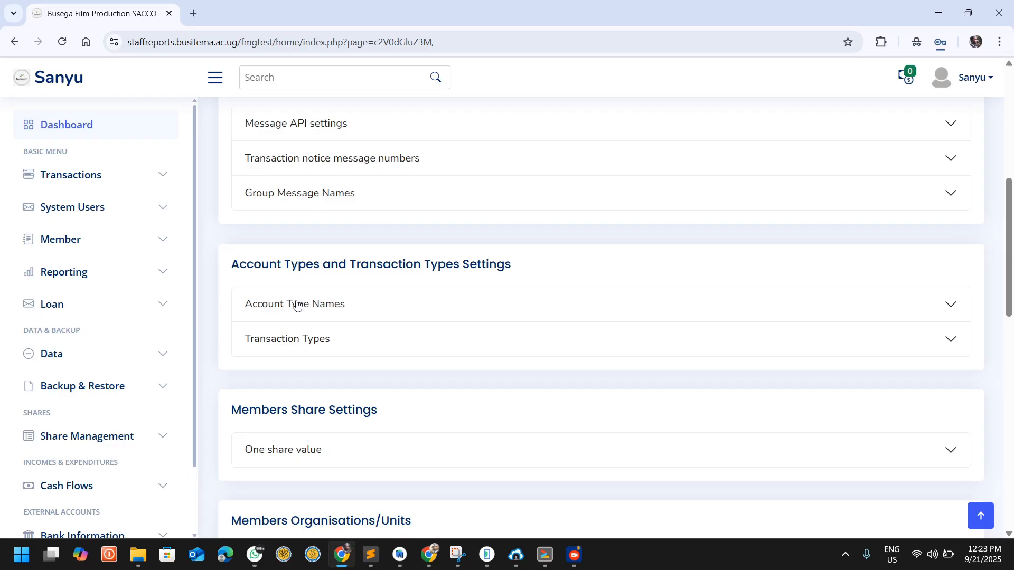
Step: Expand the Account Type Names and Transaction Types settings and examine the entries already added
left_click(296, 304)
scroll(397, 297, "down", 1)
scroll(347, 318, "down", 3)
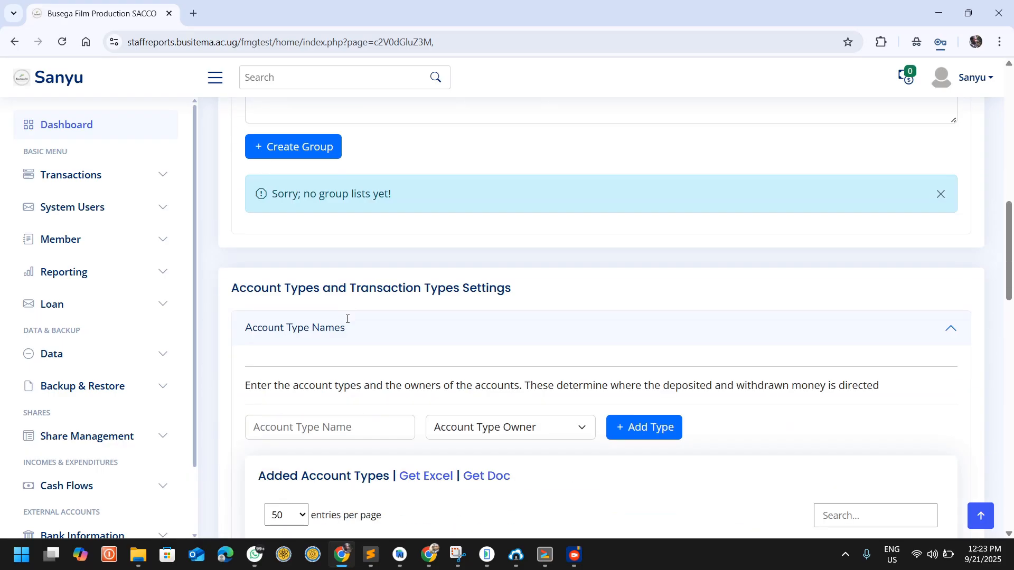
scroll(347, 322, "down", 3)
left_click_drag(375, 373, 305, 373)
scroll(343, 364, "down", 3)
left_click(321, 316)
scroll(389, 352, "down", 1)
left_click_drag(323, 267, 293, 264)
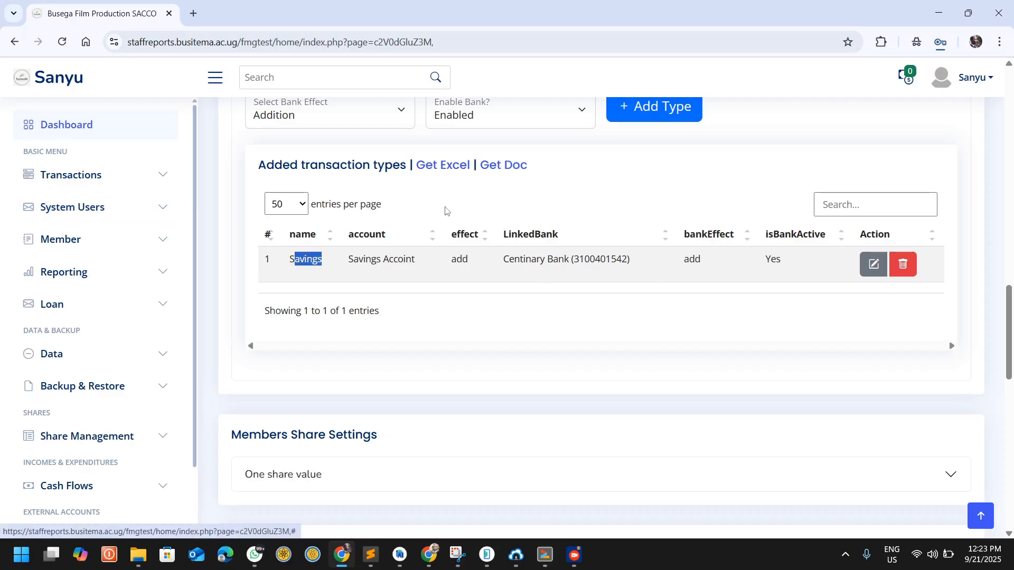
Step: Expand the Account Number Prefix setting, examine the prefix for new member accounts, and collapse it again
scroll(446, 209, "up", 5)
scroll(445, 209, "up", 15)
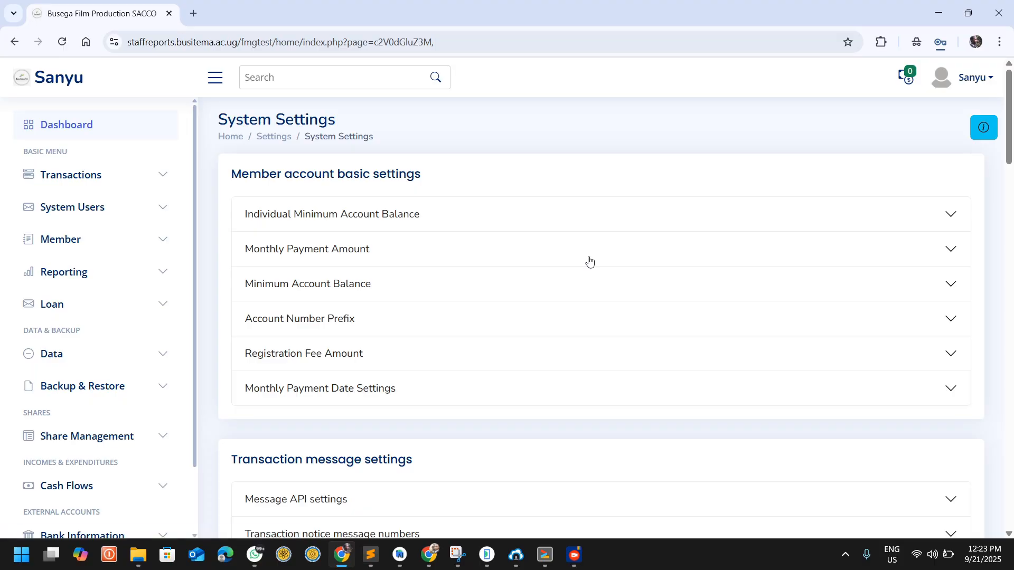
left_click(320, 327)
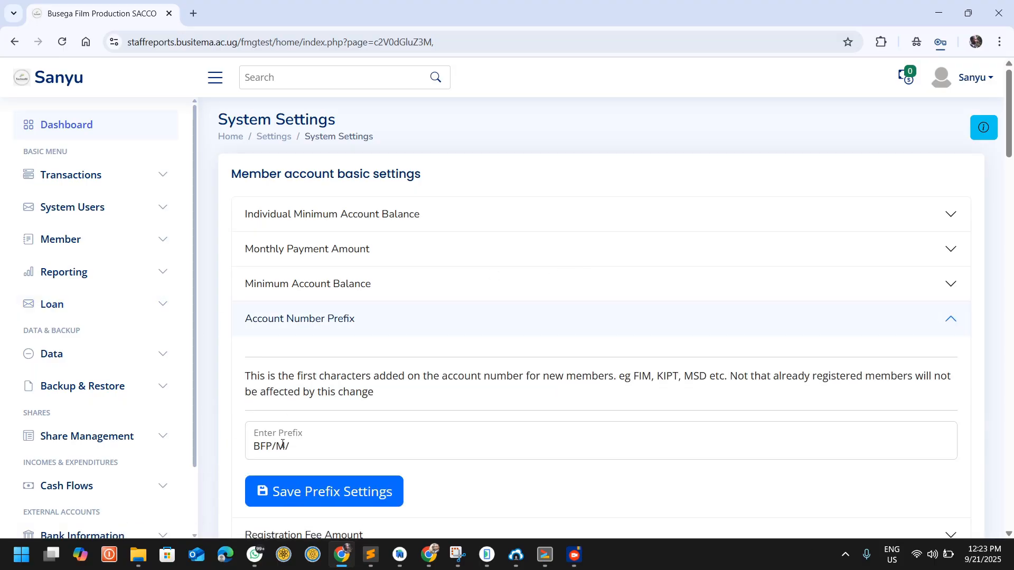
left_click_drag(298, 449, 243, 450)
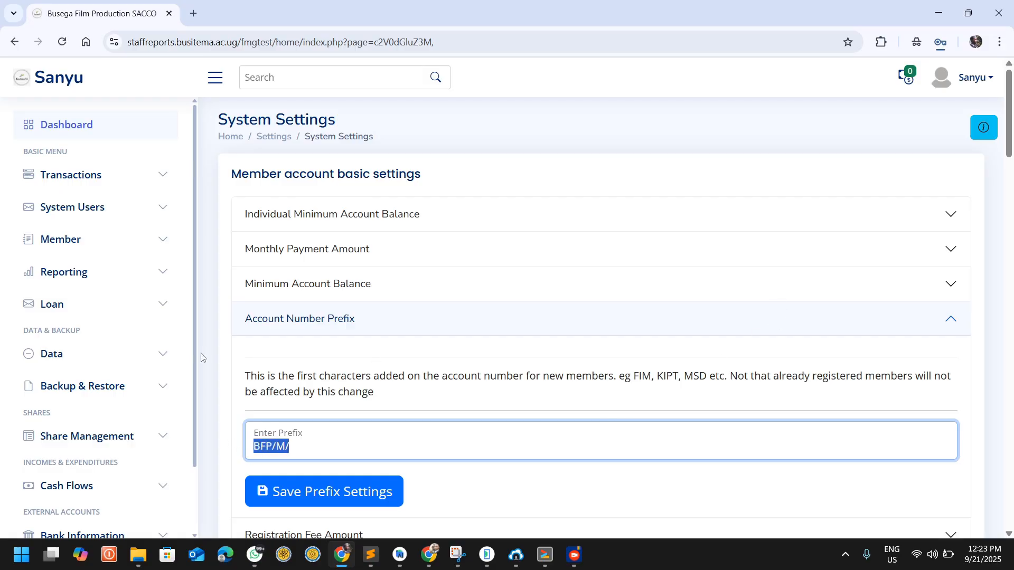
scroll(328, 392, "down", 1)
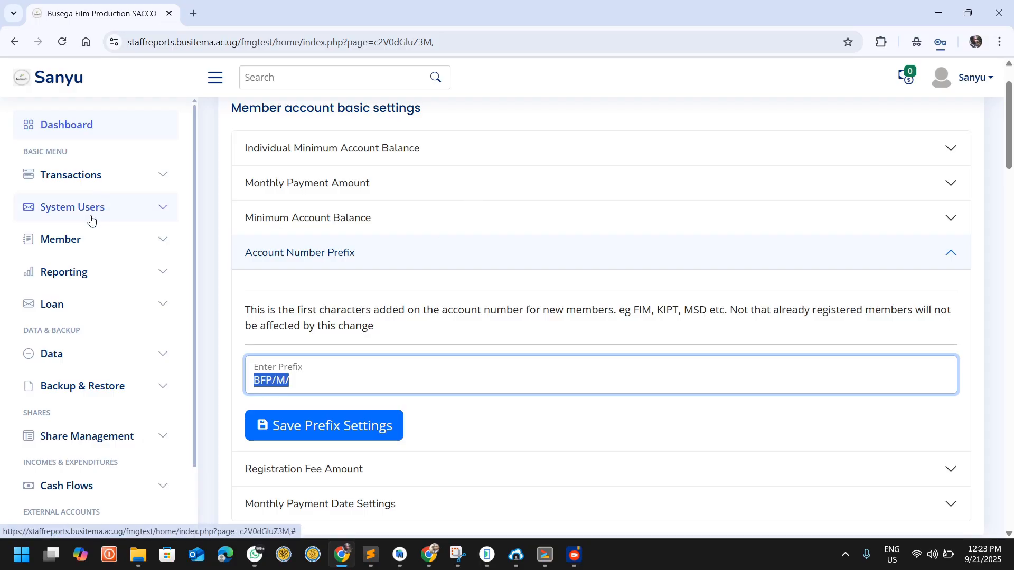
left_click(358, 256)
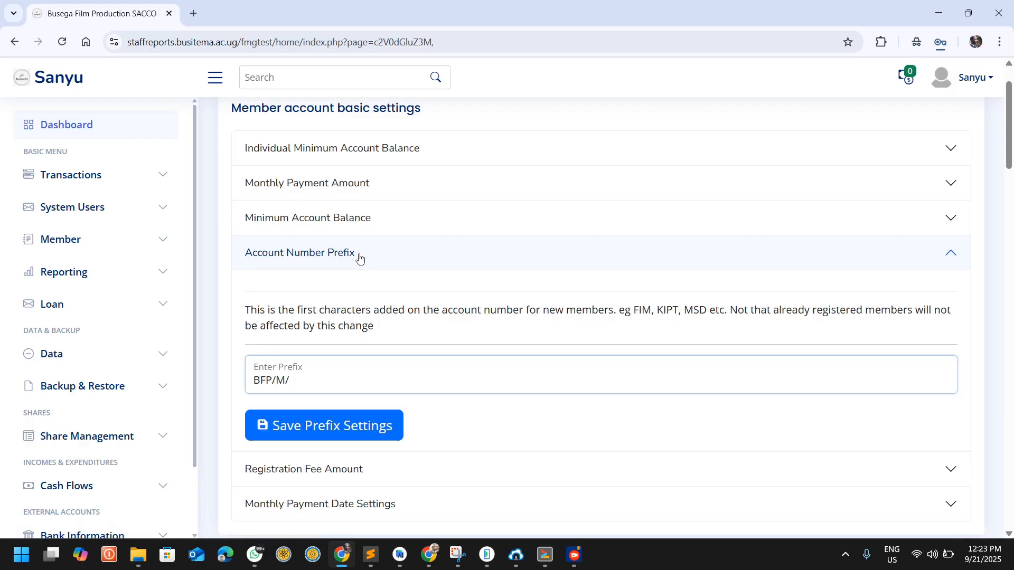
Step: Look through the remaining settings sections, expand Account Type Names, and examine the account types already added
scroll(365, 301, "down", 4)
scroll(327, 302, "down", 3)
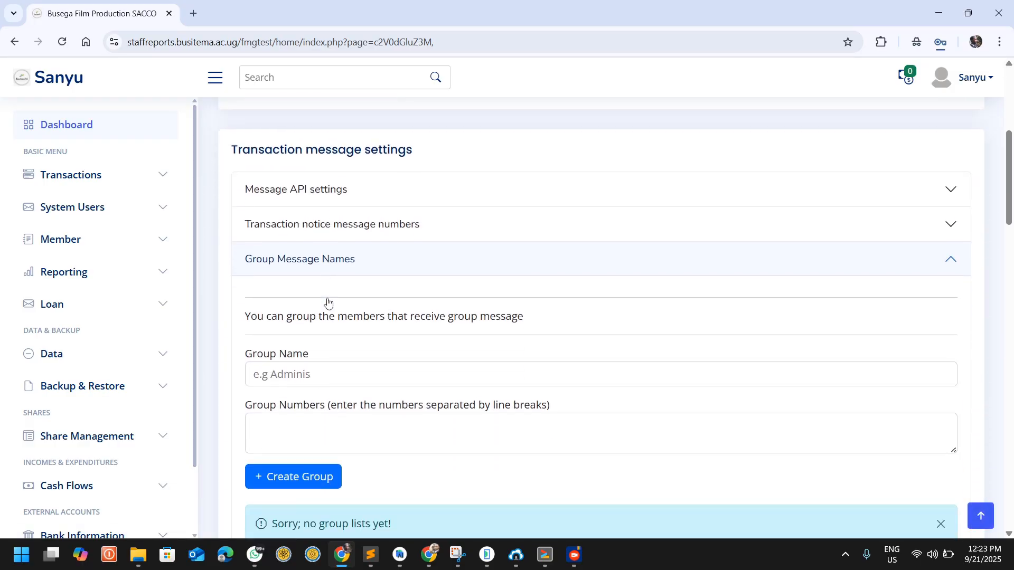
scroll(328, 301, "up", 4)
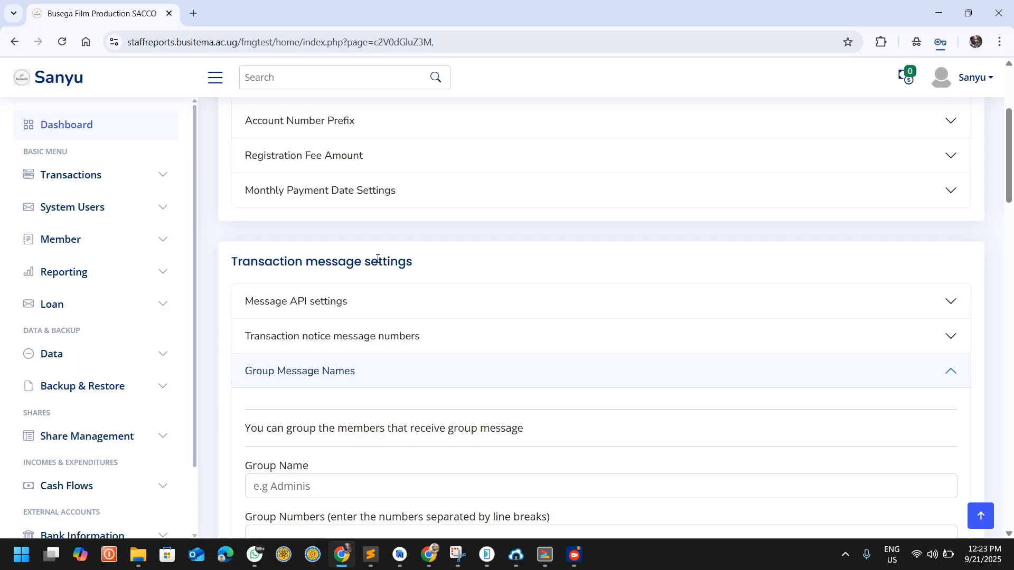
scroll(375, 256, "up", 3)
scroll(376, 260, "down", 10)
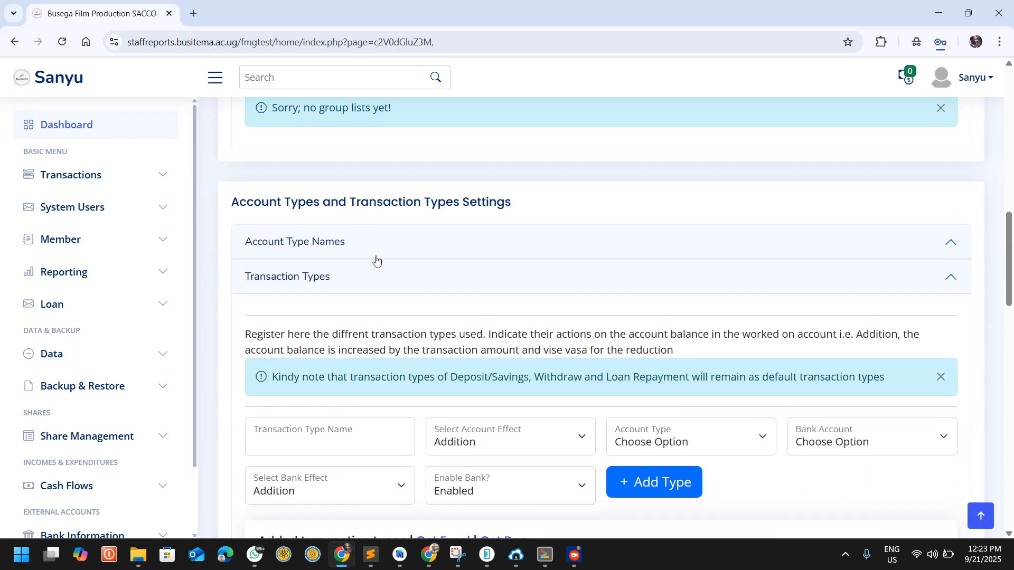
left_click(334, 244)
scroll(334, 243, "down", 5)
scroll(334, 244, "up", 2)
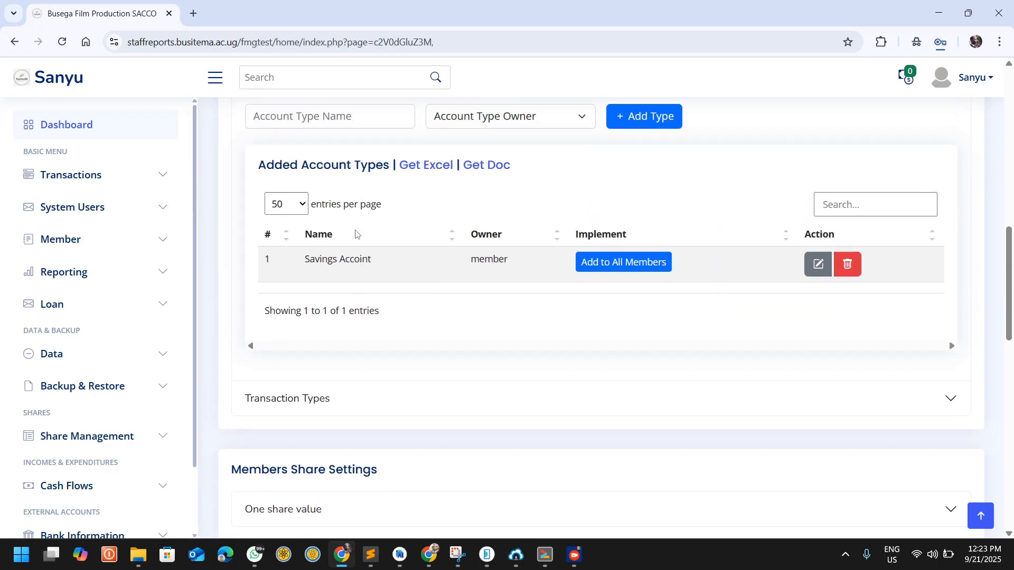
Step: Expand the Unit Names setting under Members Organisations/Units and examine its input field and the registered unit entry
scroll(355, 232, "down", 7)
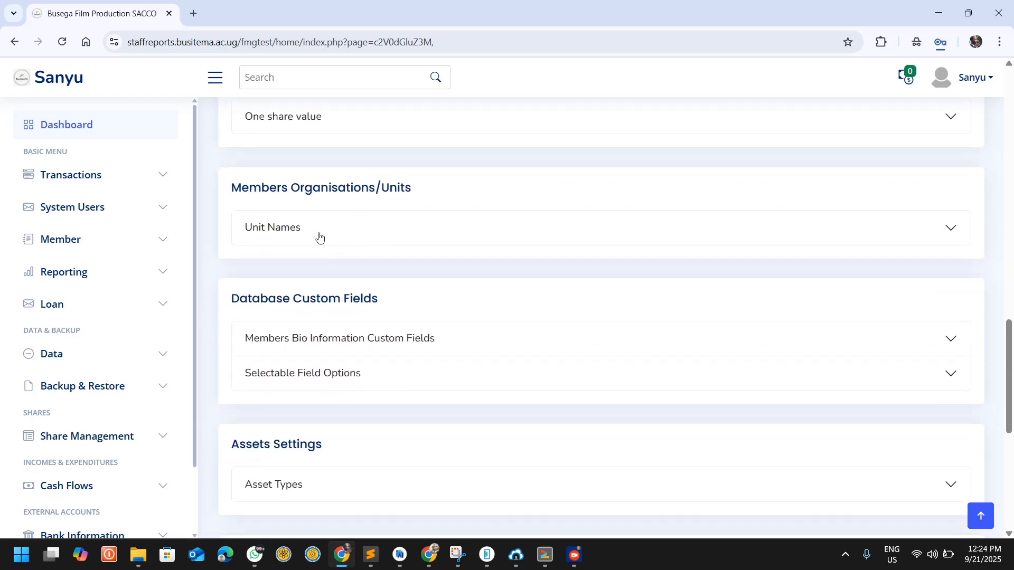
left_click(318, 235)
scroll(385, 276, "down", 2)
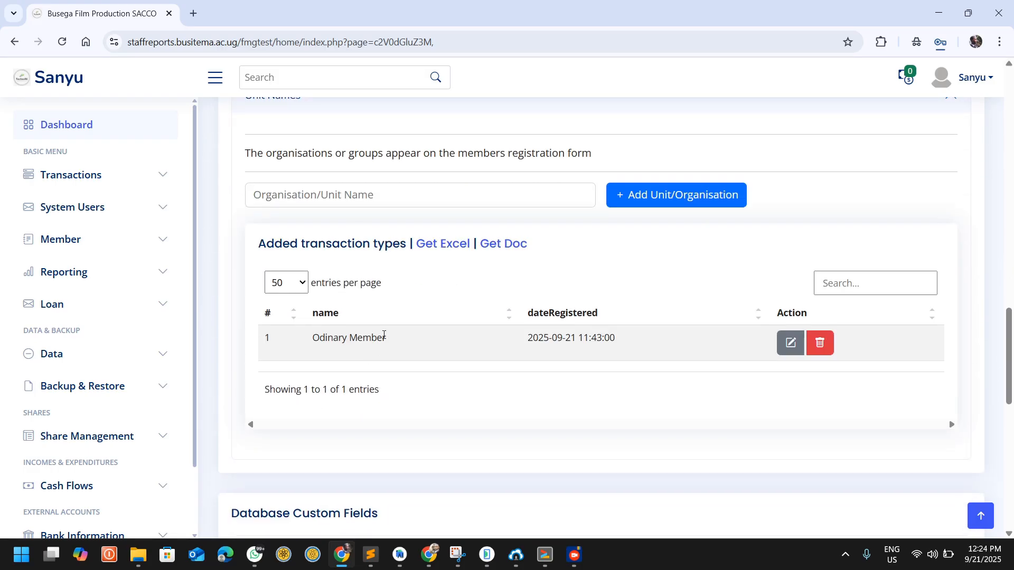
left_click_drag(386, 338, 312, 342)
left_click(314, 196)
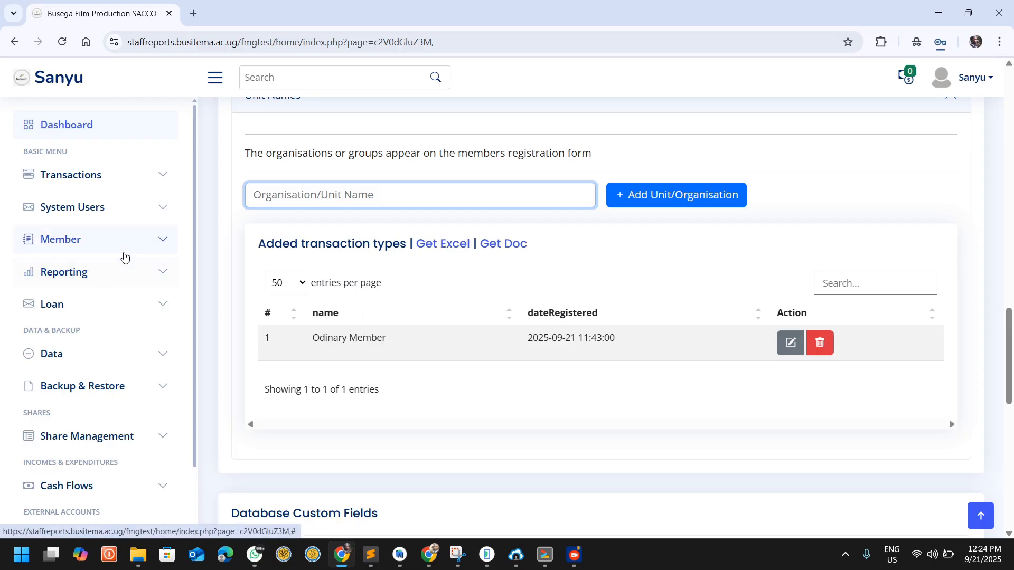
Step: Open the Add Member page with the members registration form
scroll(89, 174, "down", 3)
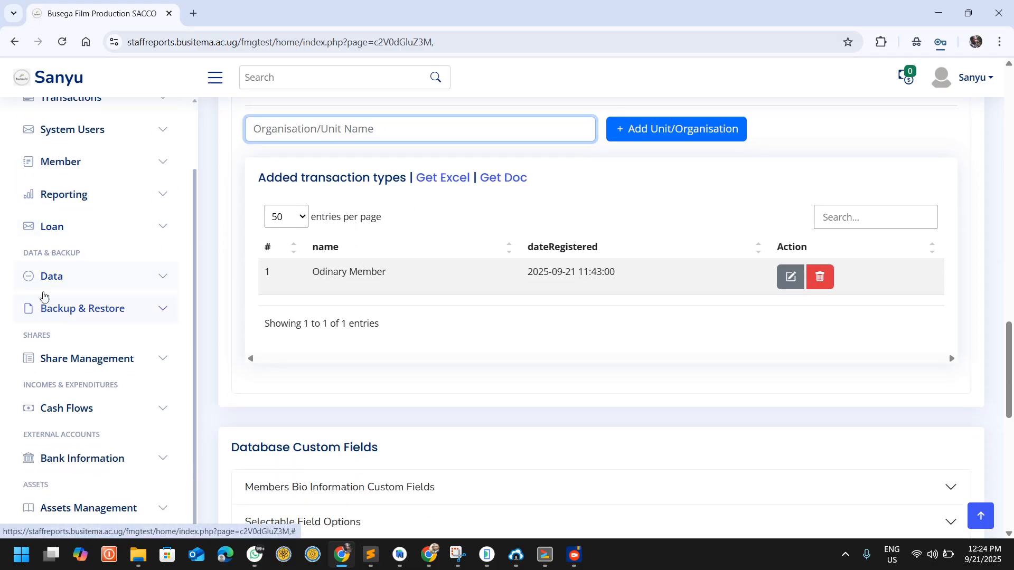
scroll(95, 227, "up", 3)
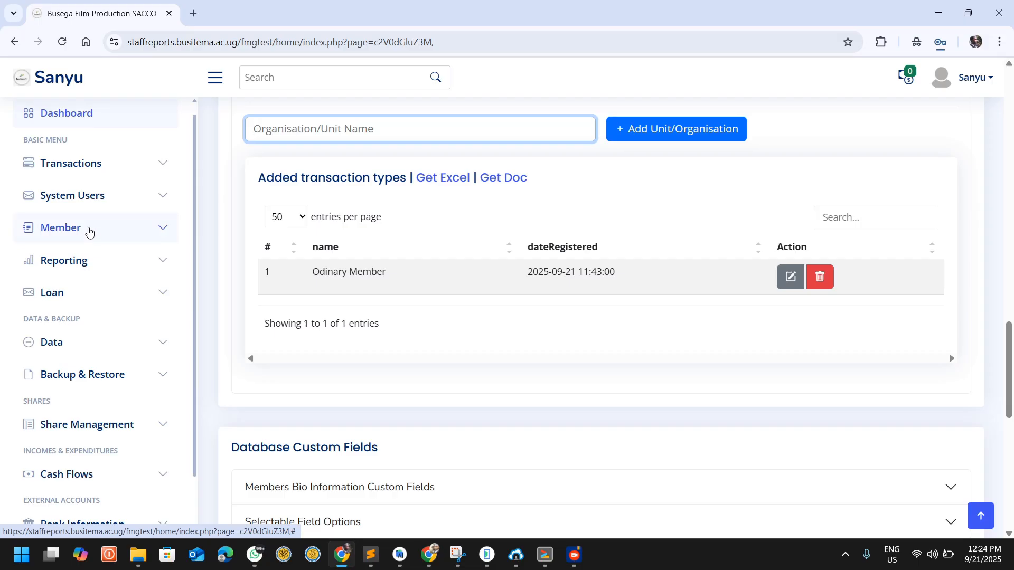
left_click(89, 230)
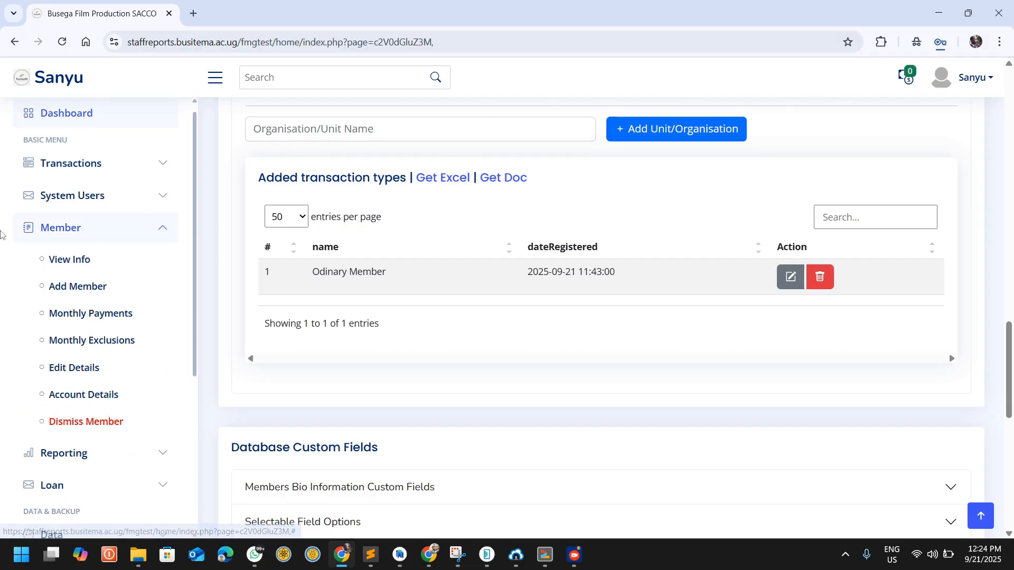
left_click(69, 286)
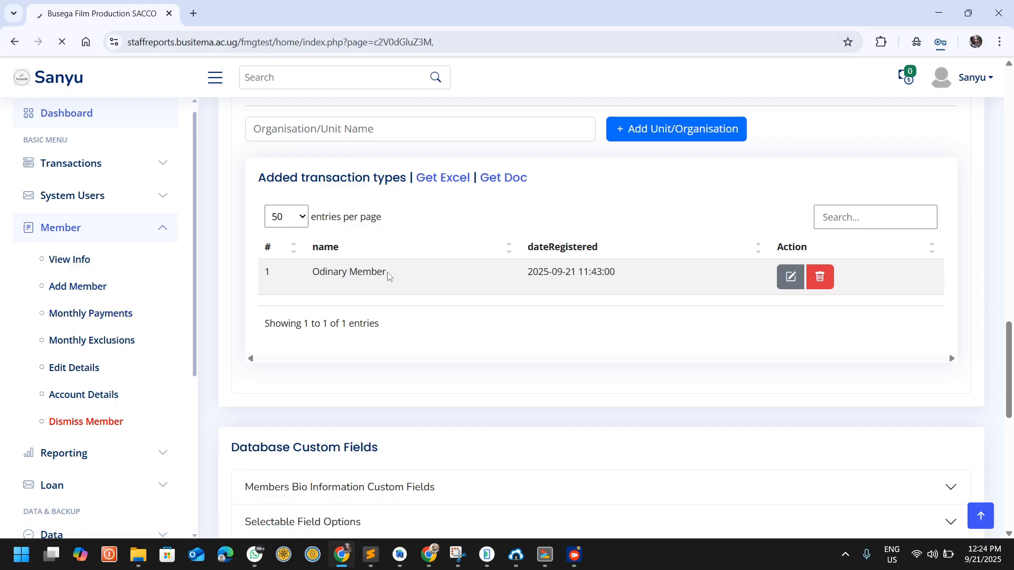
scroll(388, 276, "up", 1)
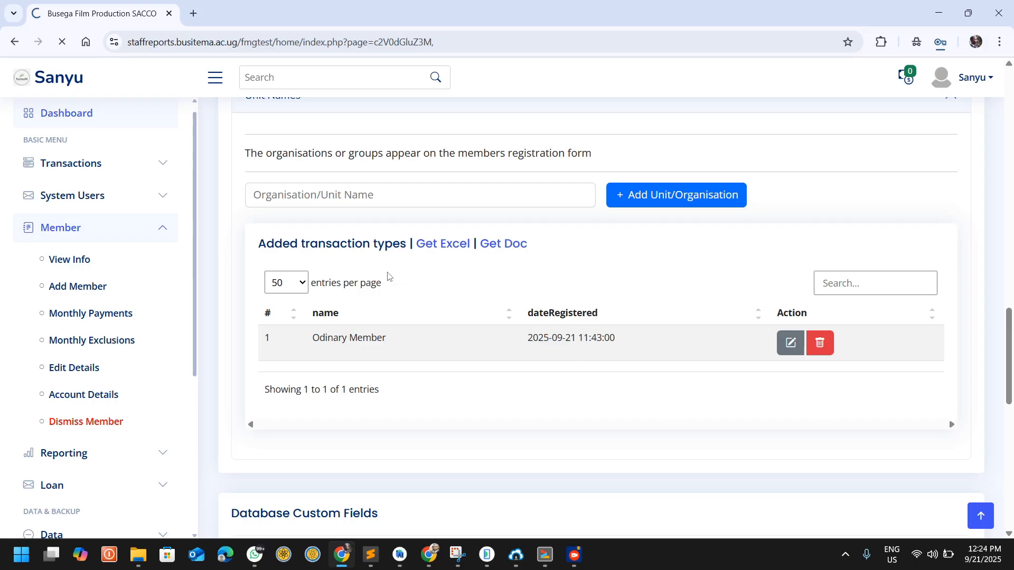
scroll(388, 276, "up", 2)
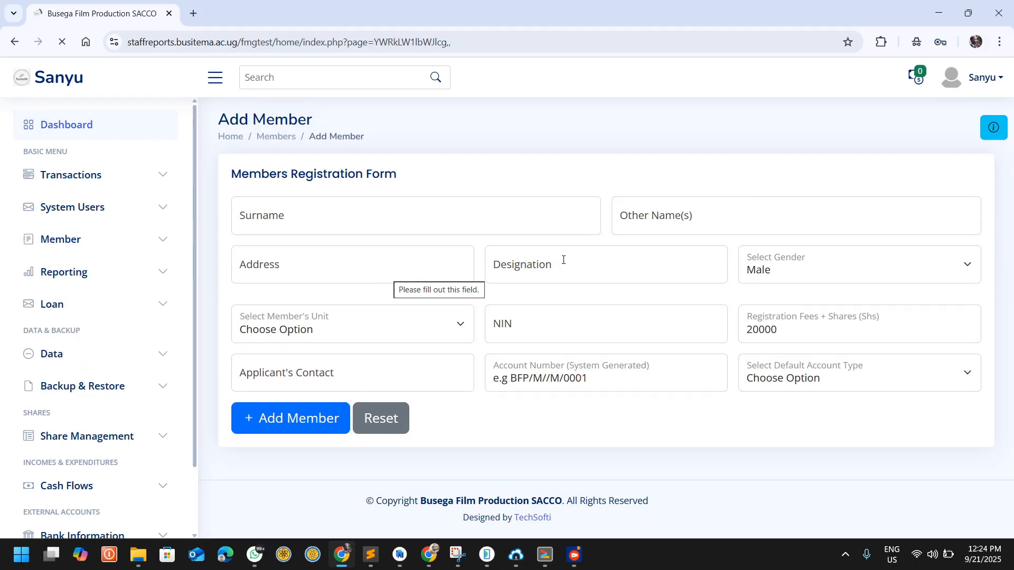
Step: Enter the new member's surname, other name and address in the registration form
left_click(292, 222)
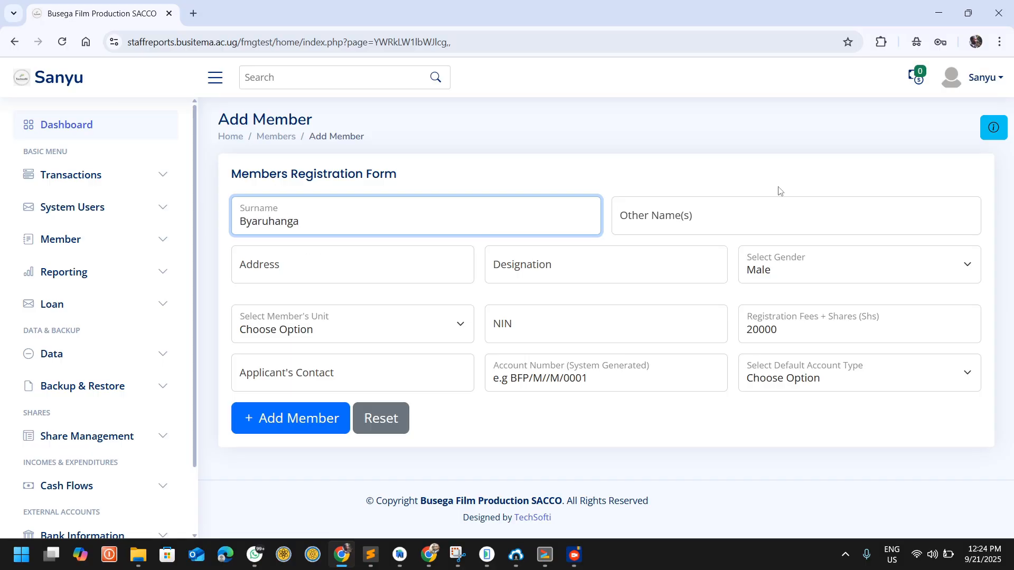
left_click(738, 230)
left_click(264, 280)
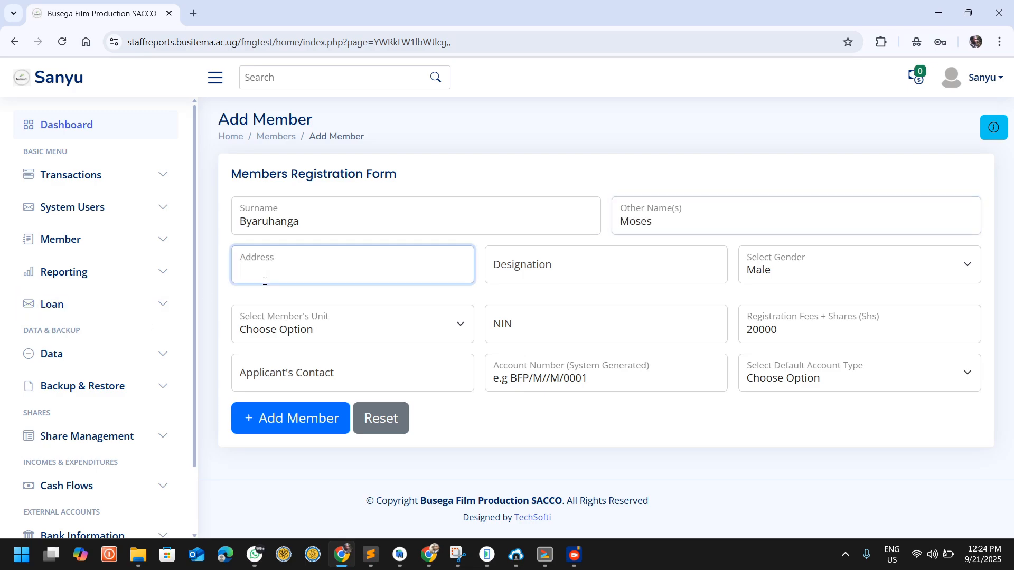
type("Tororo")
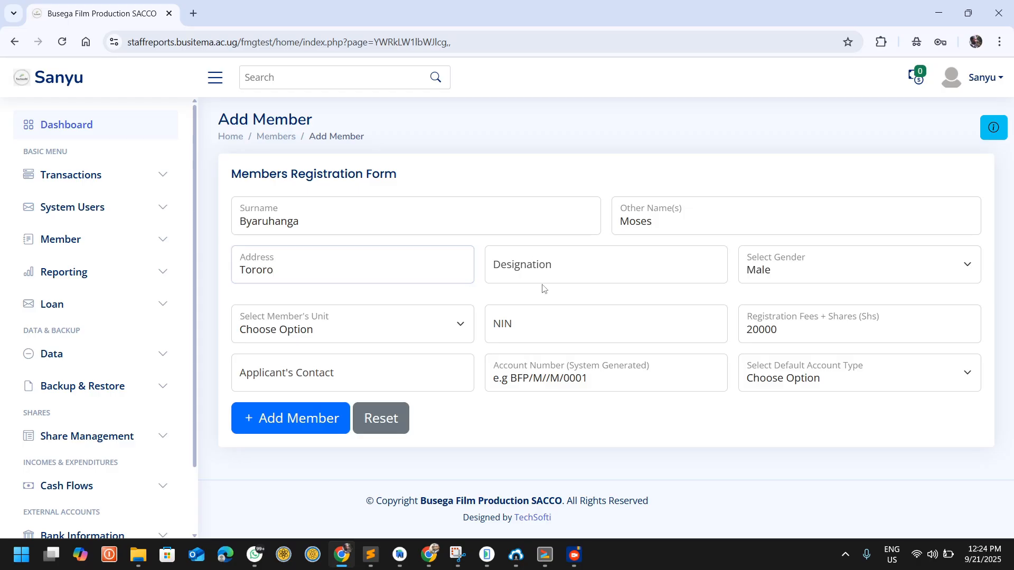
Step: Set the member's designation to Asst IT Officer and the gender to Male
left_click(557, 270)
type("Asst ")
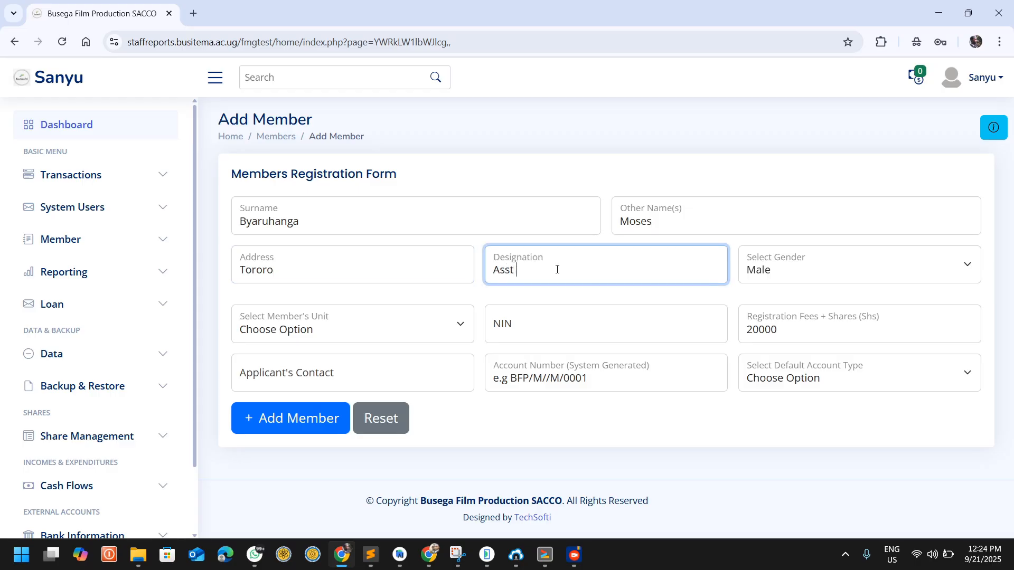
type("It Officer")
left_click(521, 269)
key("BackSpace")
type("T")
left_click(783, 269)
left_click(753, 289)
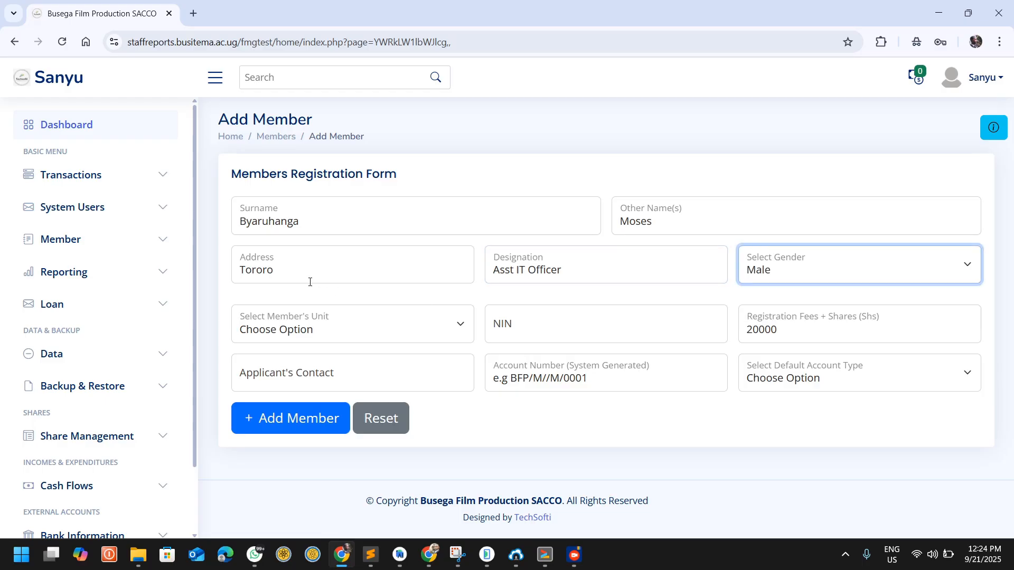
Step: Set the member's unit to Odinary Member and enter the member's national identification number
left_click(304, 330)
left_click(278, 373)
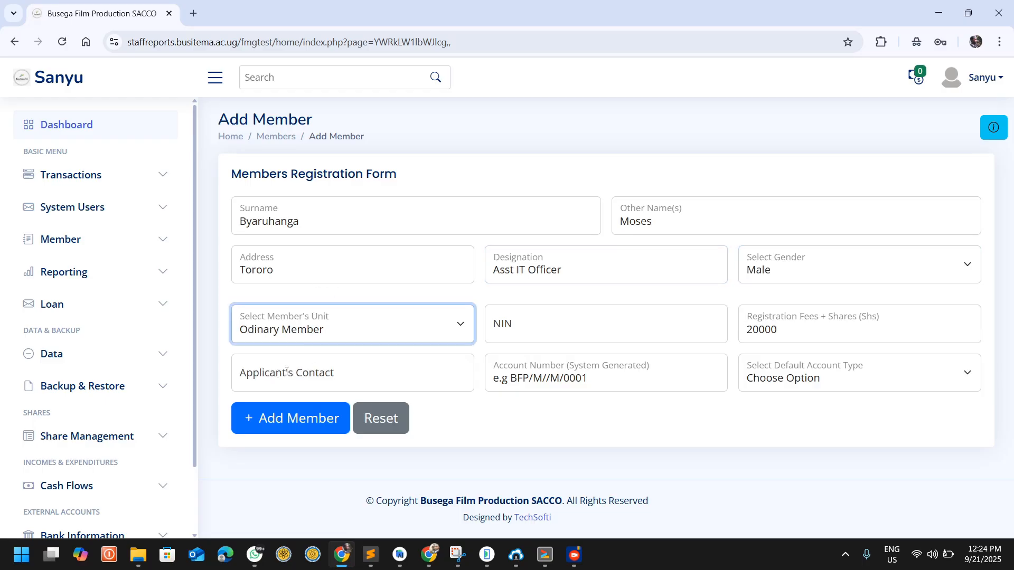
left_click(528, 327)
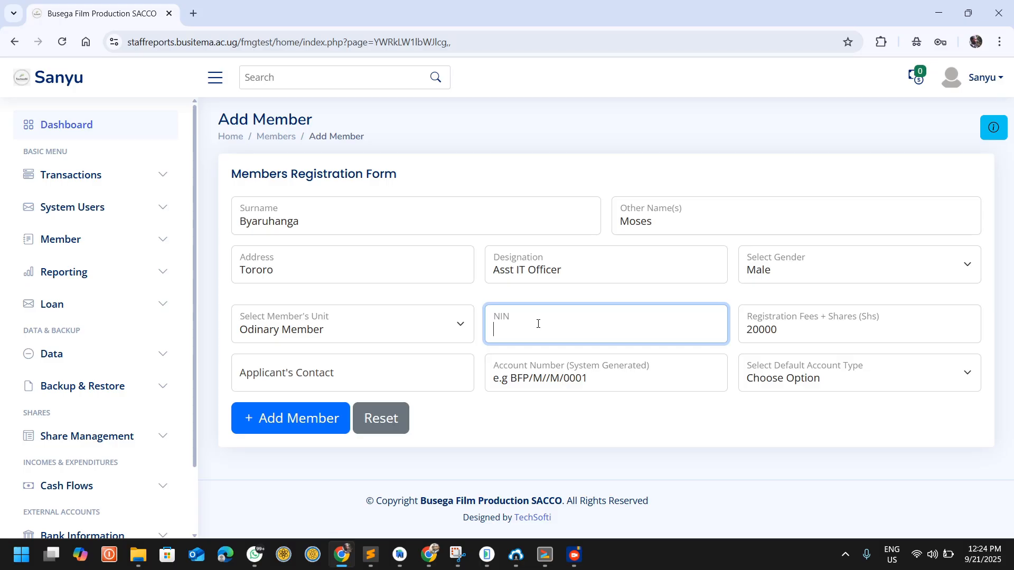
Step: Examine the example format of the system-generated account number in the registration form
left_click_drag(591, 378, 511, 380)
left_click(569, 366)
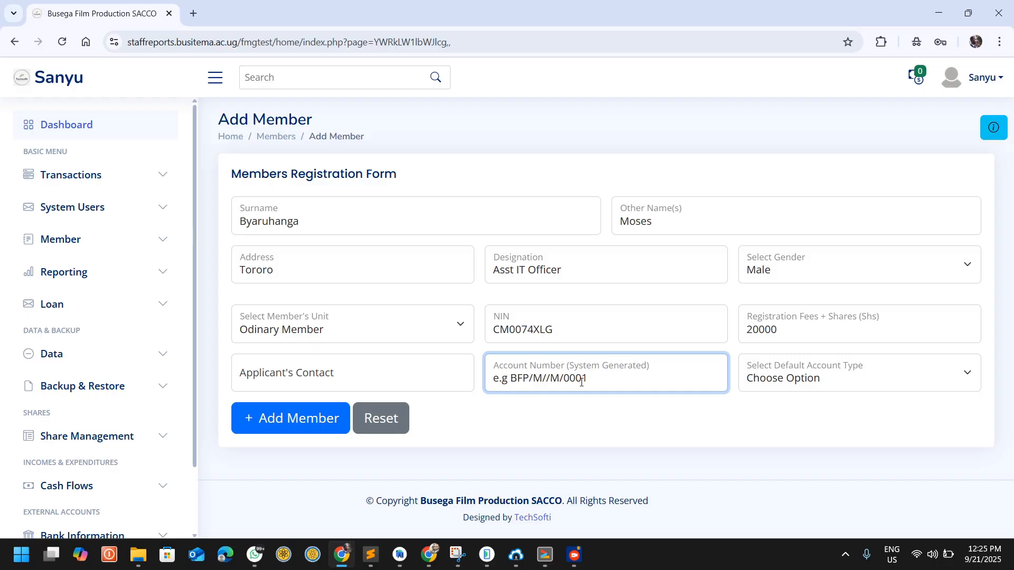
left_click_drag(513, 379, 578, 378)
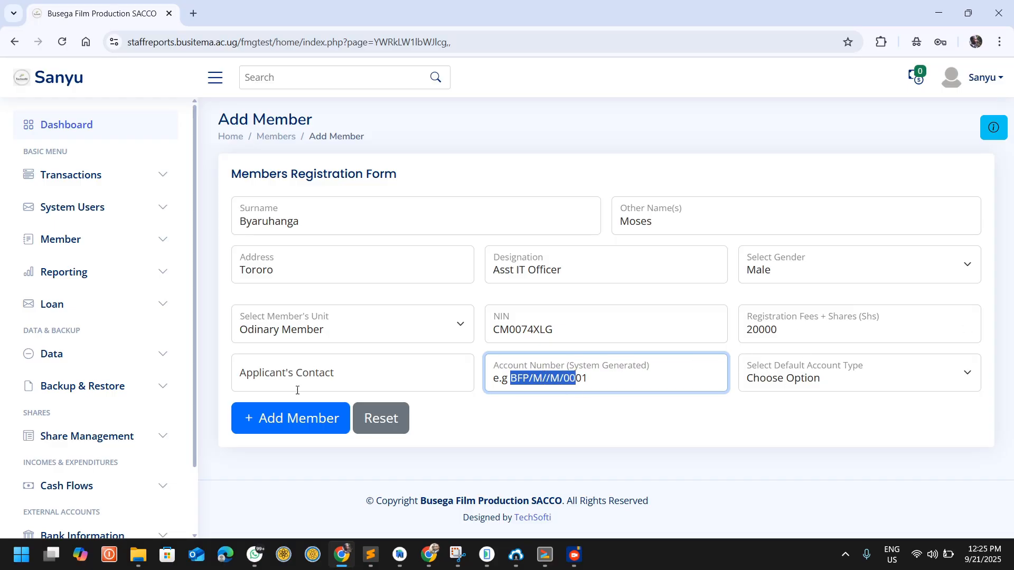
Step: Enter the applicant's contact number, choose Savings Accoint as the default account type, and submit the new member
left_click(308, 365)
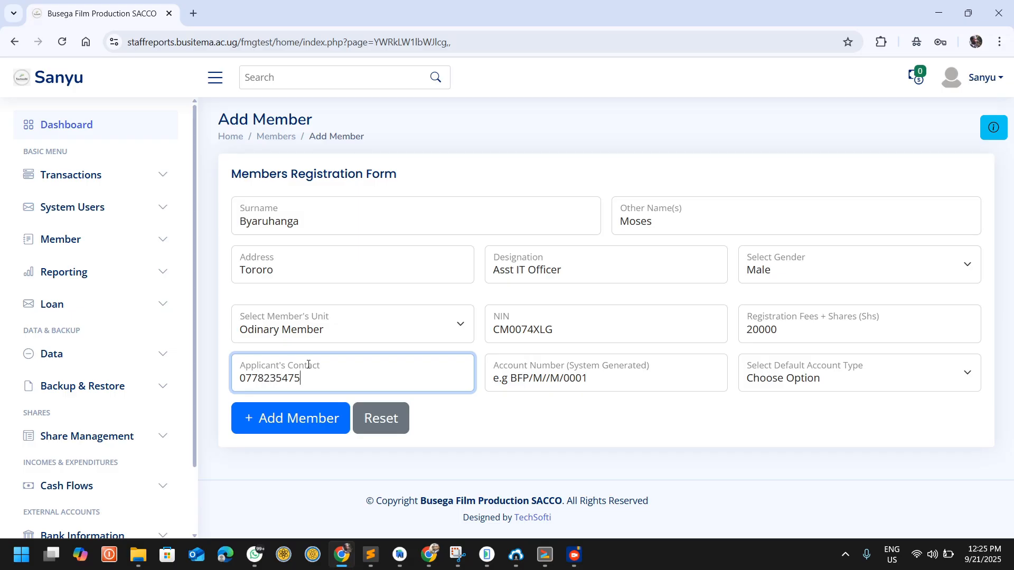
left_click(774, 378)
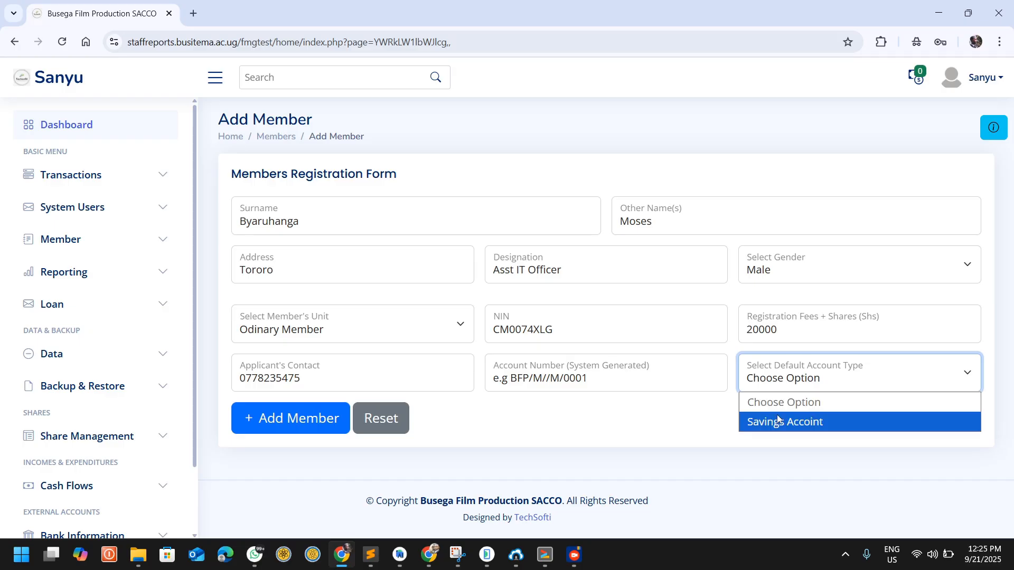
left_click(775, 422)
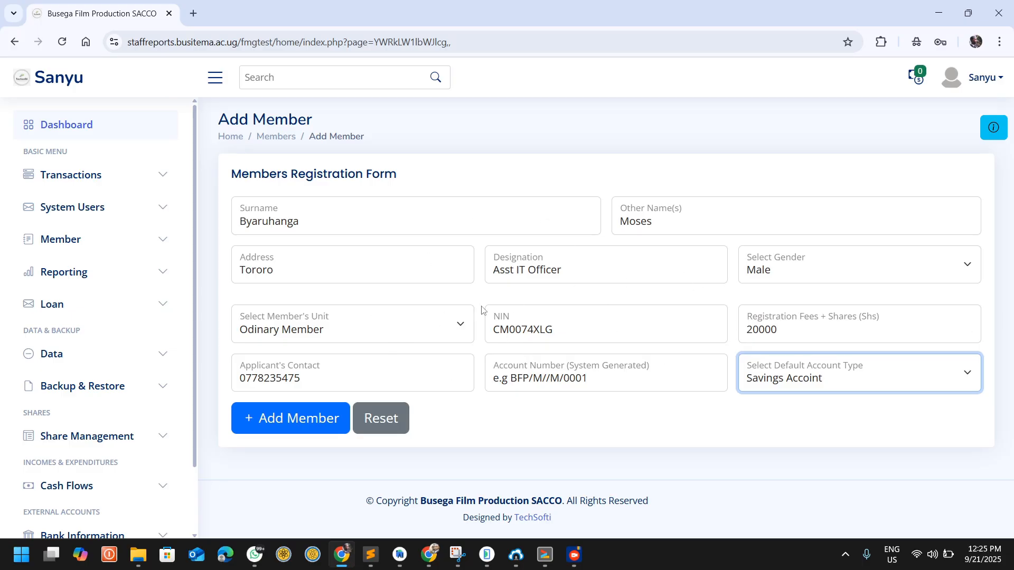
left_click(264, 416)
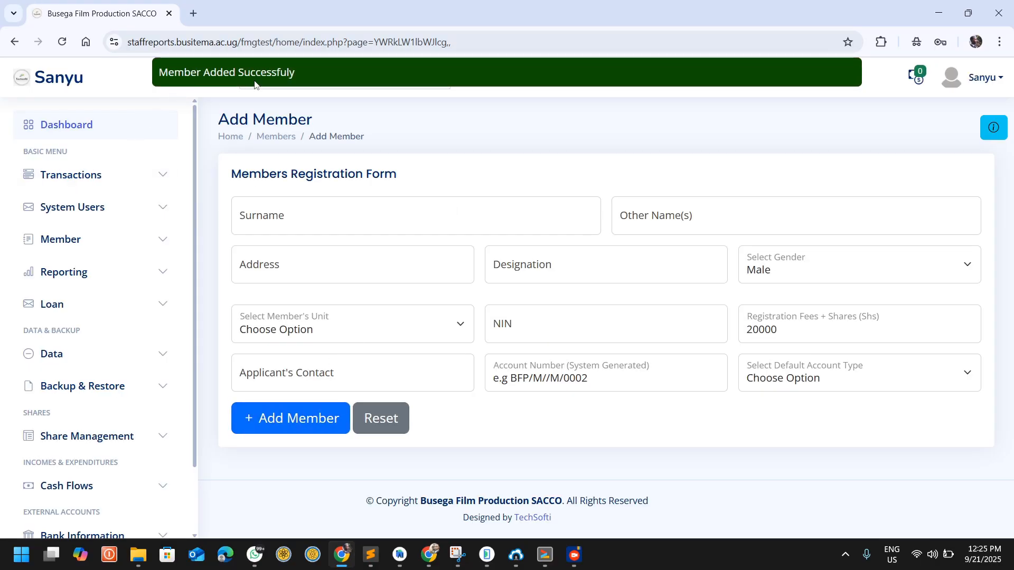
left_click_drag(288, 72, 151, 75)
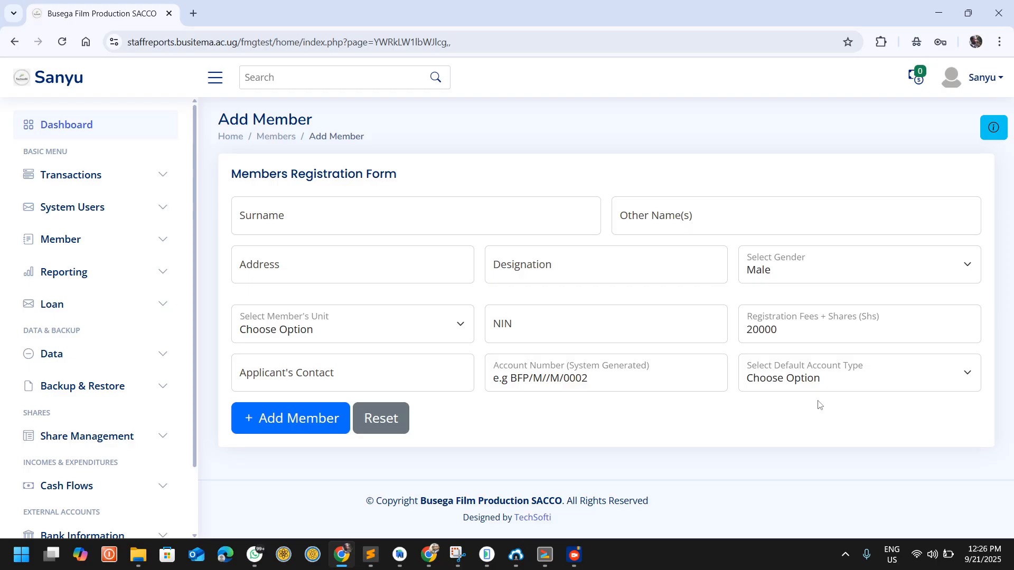
Step: Open the System Settings page again and locate the Database Custom Fields section
left_click(990, 84)
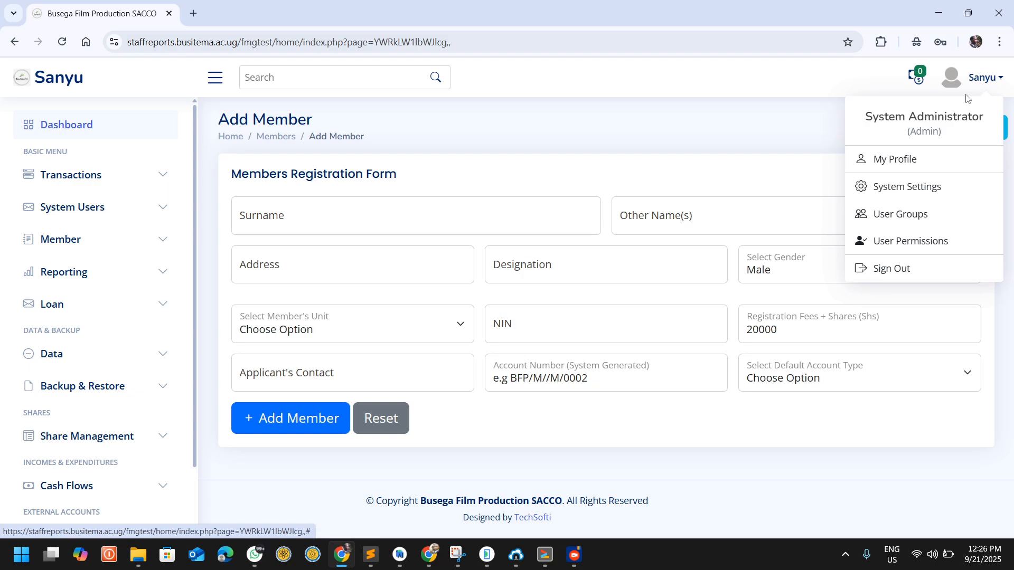
left_click(877, 187)
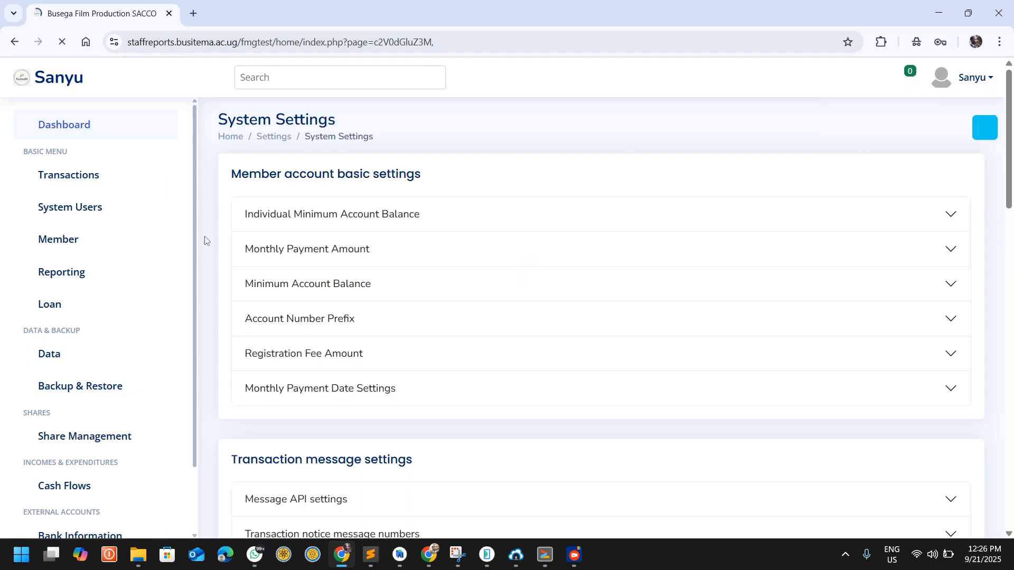
scroll(387, 316, "down", 10)
scroll(387, 316, "down", 7)
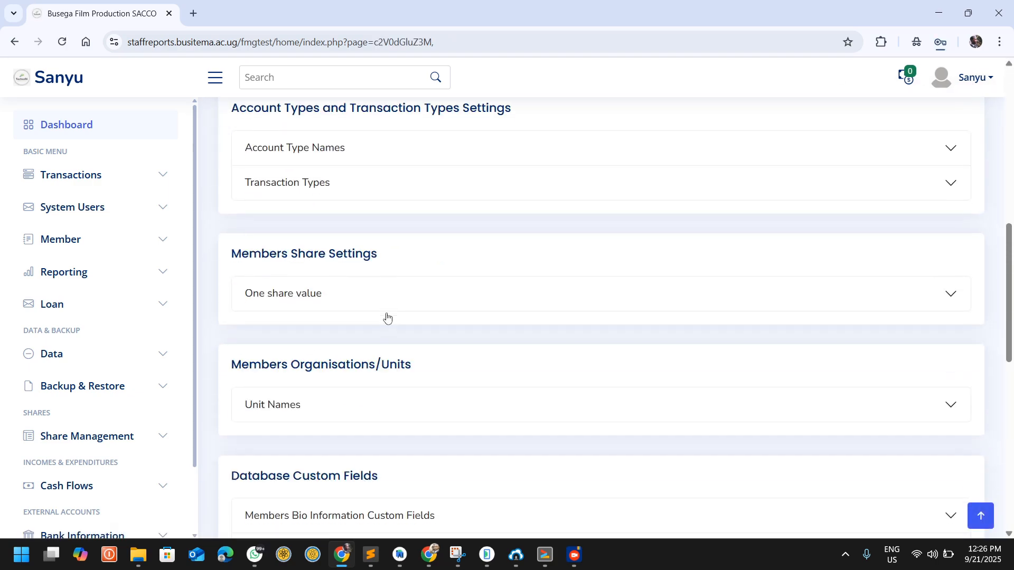
scroll(387, 317, "up", 2)
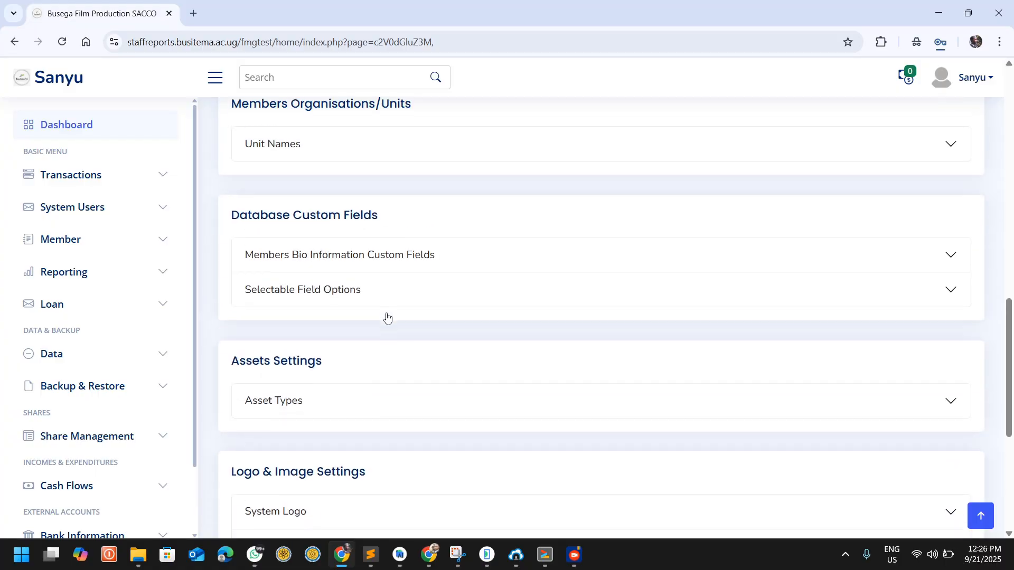
Step: Expand the Members Bio Information Custom Fields settings and enter Seconder as the new field's name
left_click(337, 264)
scroll(369, 311, "down", 1)
left_click(350, 307)
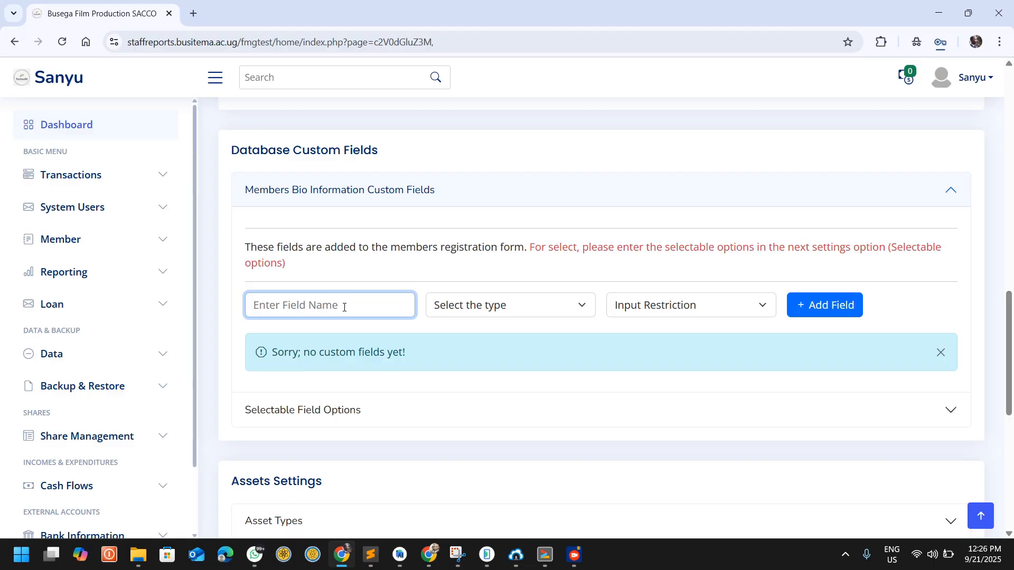
type("s")
key("BackSpace")
type("Seconder")
Step: Set the Seconder field's type to text and its input restriction to Optional, and add it to the custom fields
left_click(532, 305)
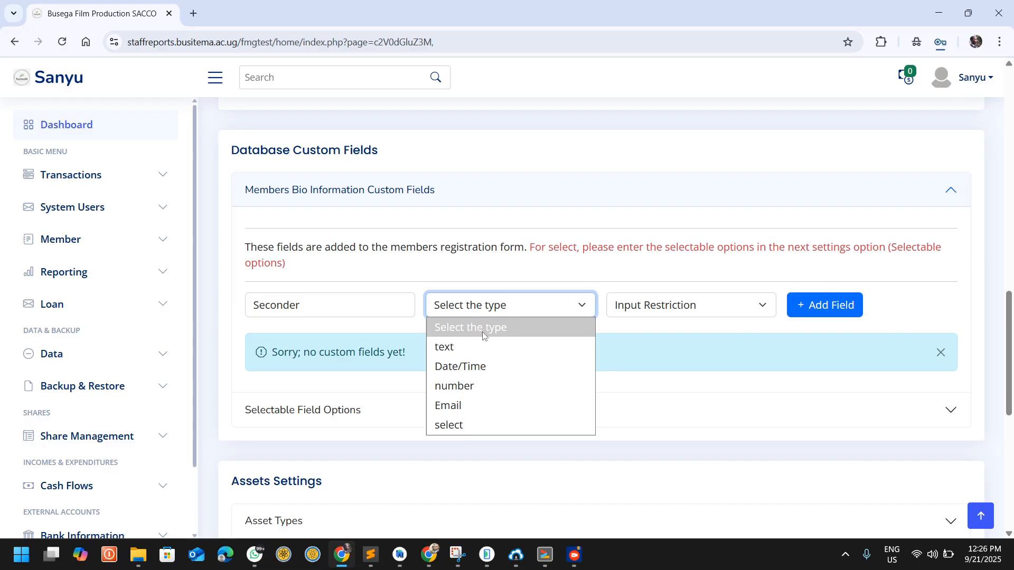
left_click(467, 346)
left_click(690, 308)
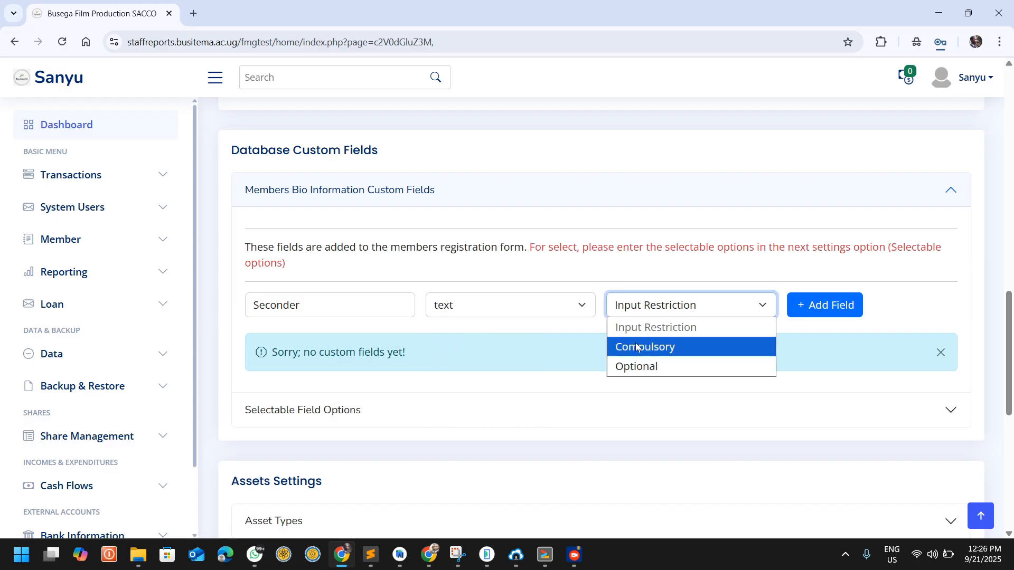
left_click(632, 362)
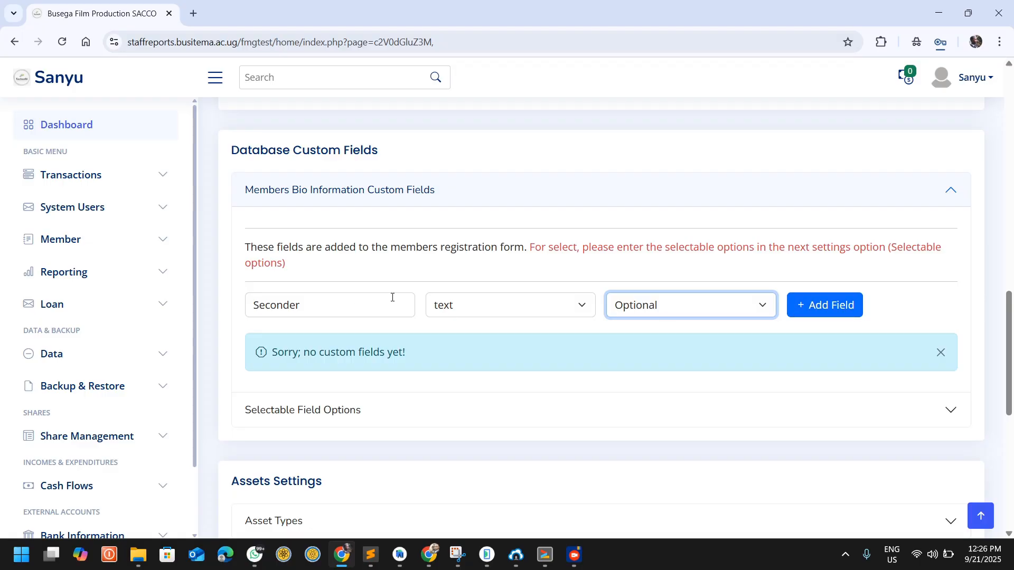
left_click(829, 309)
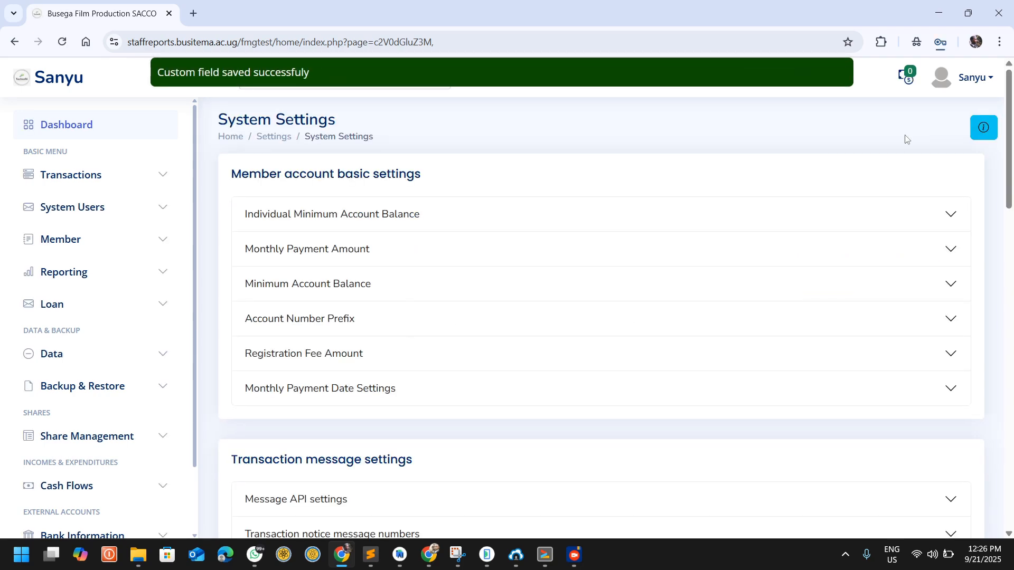
Step: Open the Members Registration Form and check the Seconder custom field in it
left_click(46, 241)
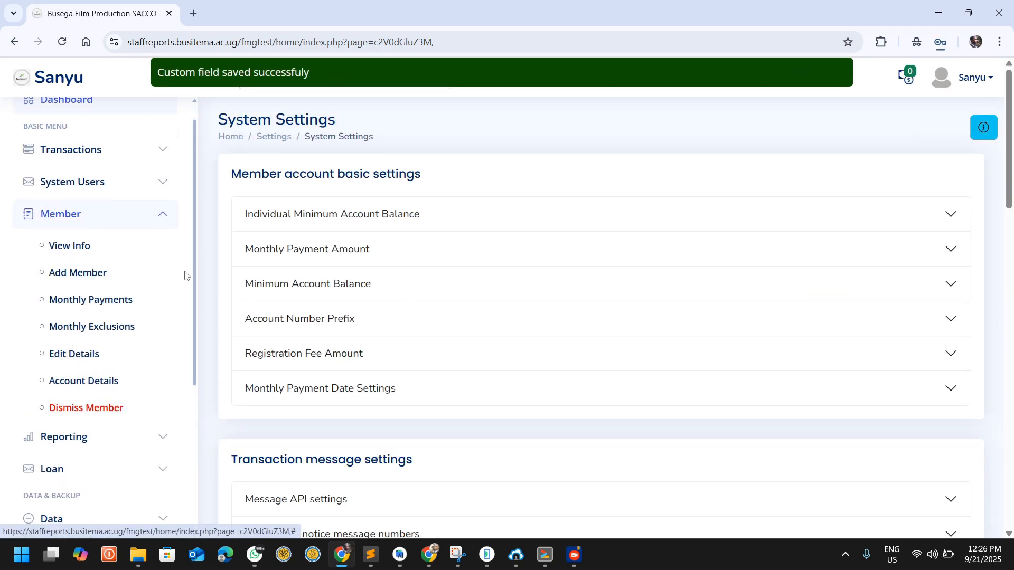
left_click(101, 166)
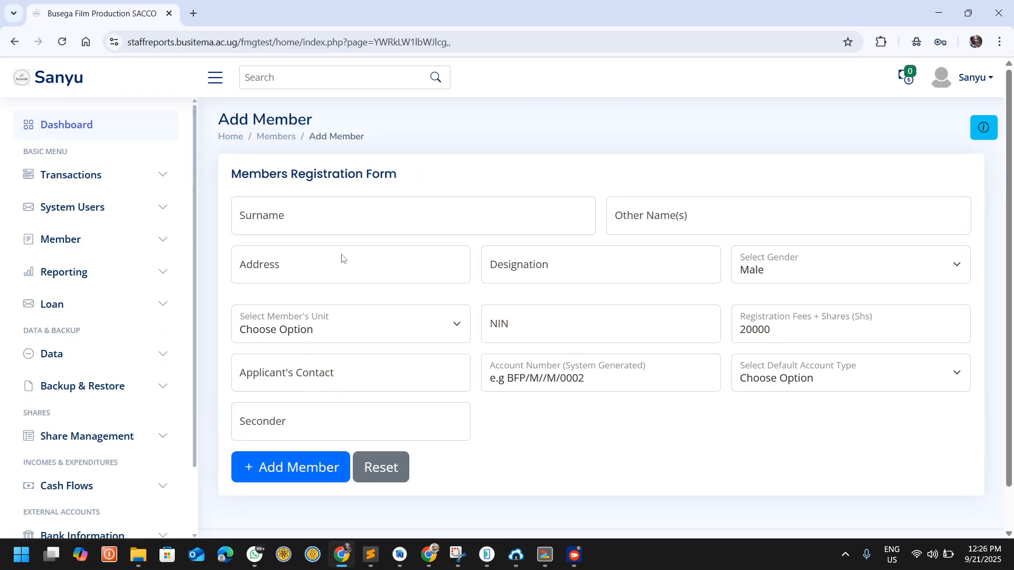
scroll(341, 259, "down", 1)
left_click(340, 369)
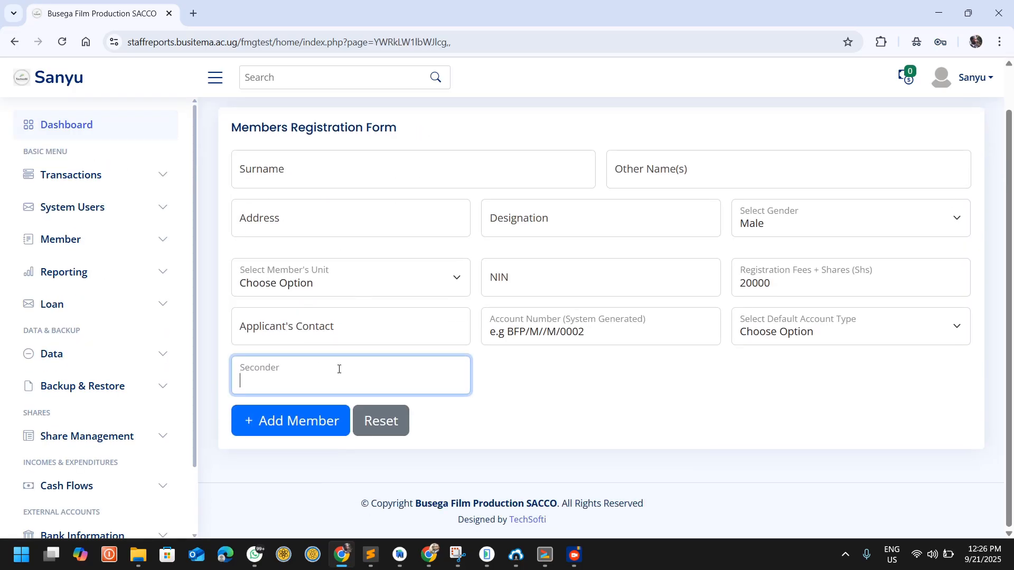
left_click(498, 378)
left_click(400, 378)
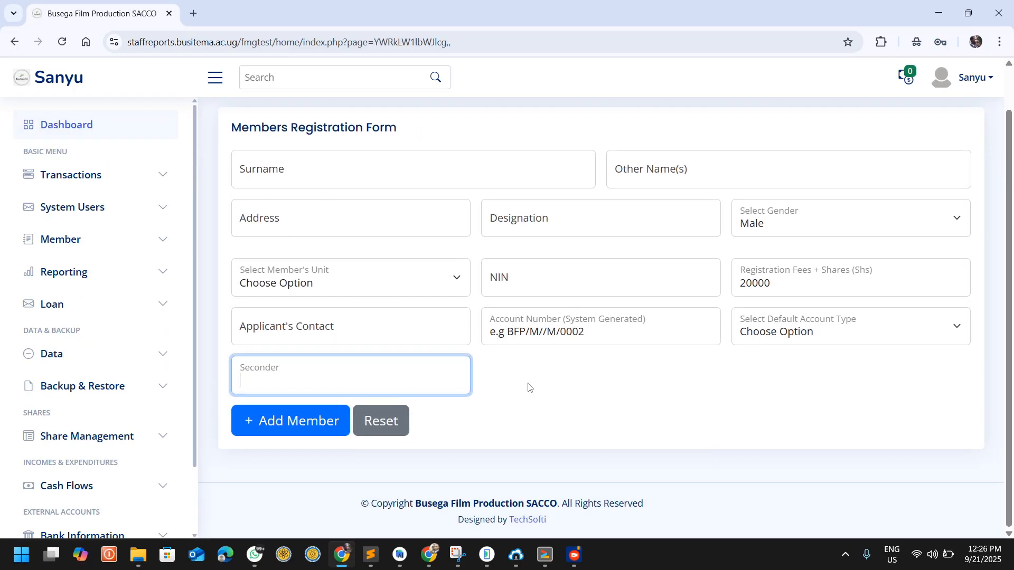
left_click(559, 385)
left_click(284, 364)
scroll(475, 317, "up", 1)
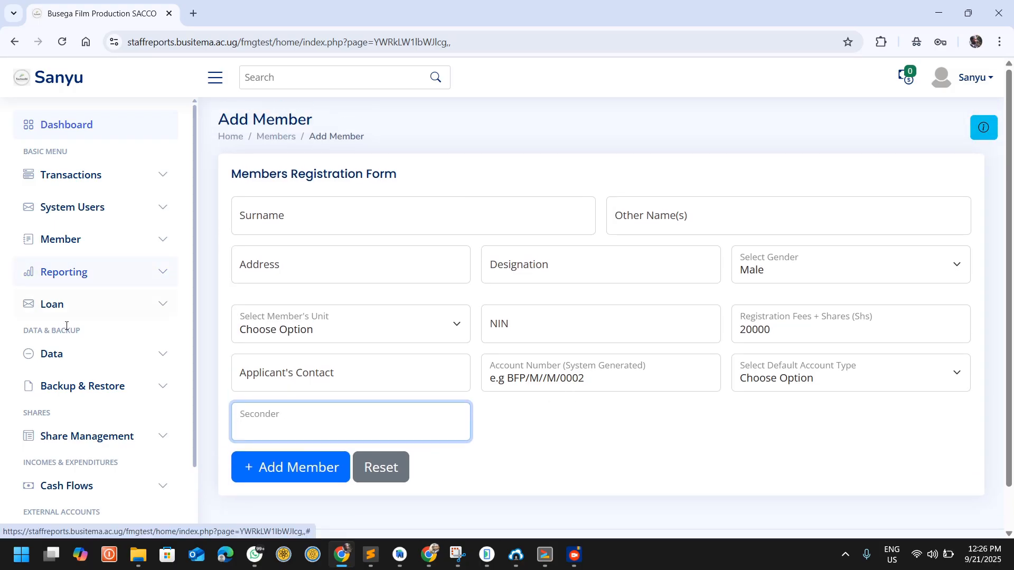
Step: Open the list of registered members
scroll(66, 317, "down", 2)
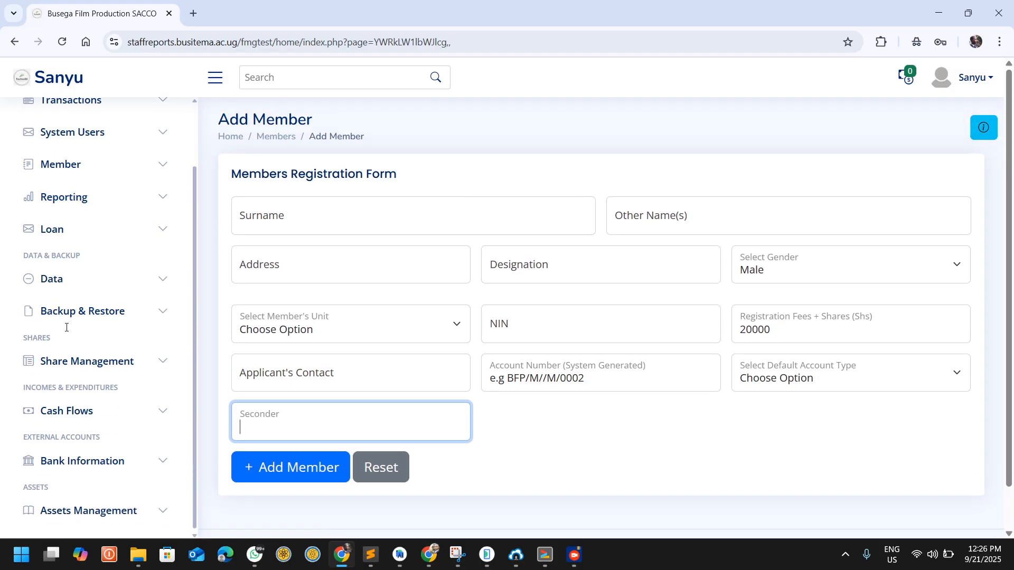
left_click(45, 164)
left_click(59, 193)
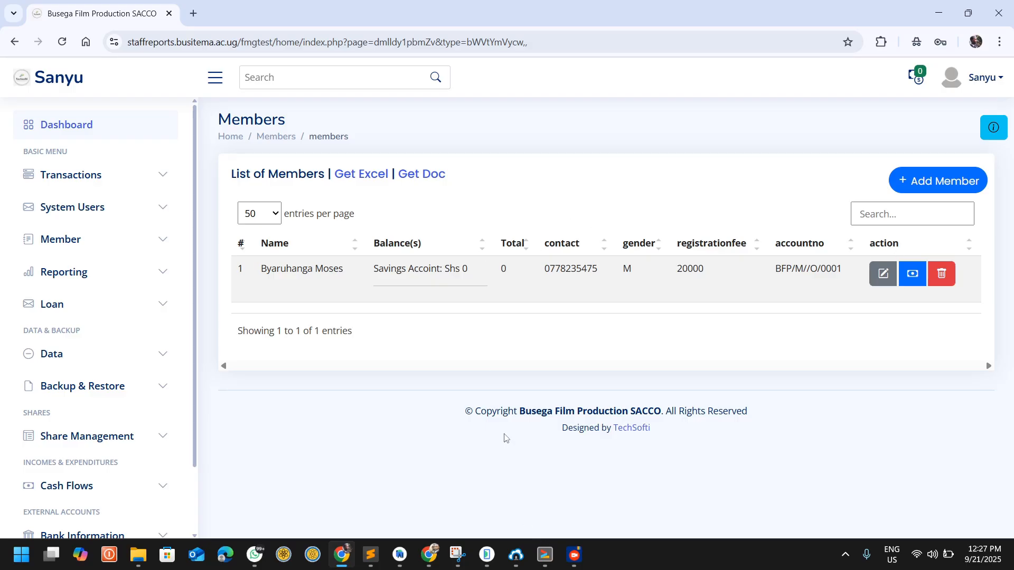
Step: Switch to the BUSEGA F.P SACCO mobile app in the phone emulator and open its account balance check
left_click(492, 557)
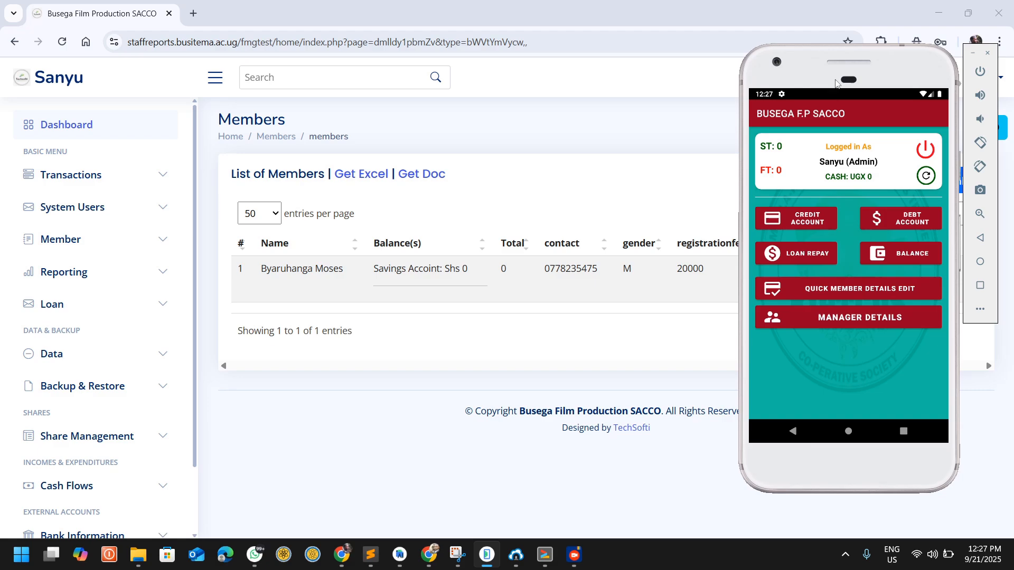
left_click_drag(793, 69, 738, 78)
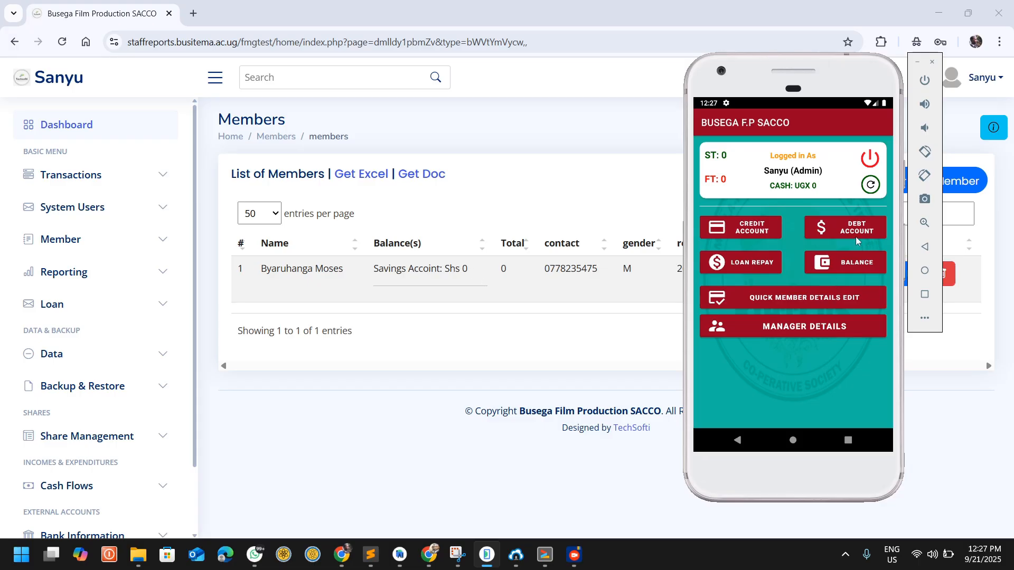
left_click(850, 265)
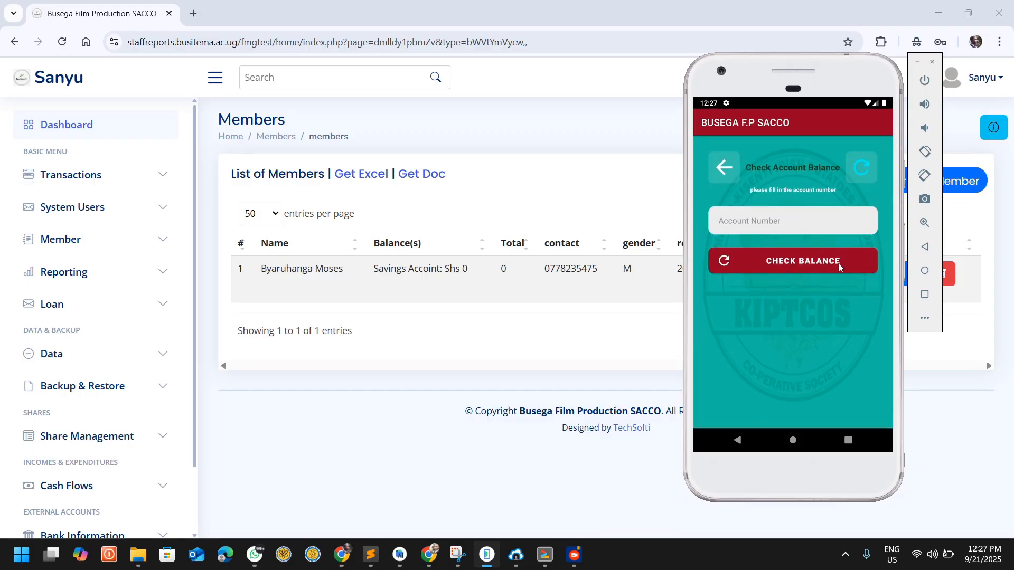
Step: Look up the member by surname, select the matching account, and check its balance
left_click(819, 223)
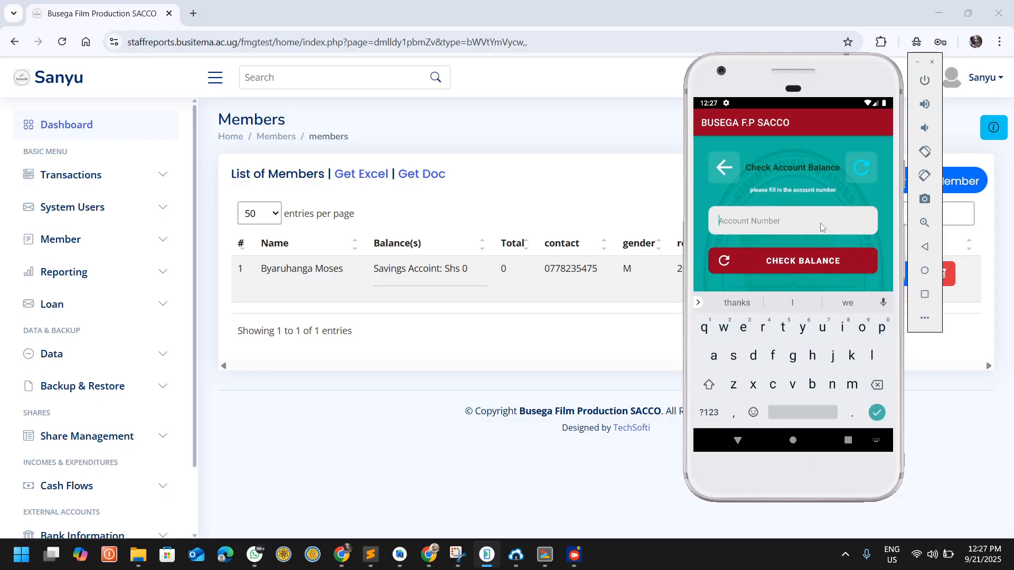
type("Byaru")
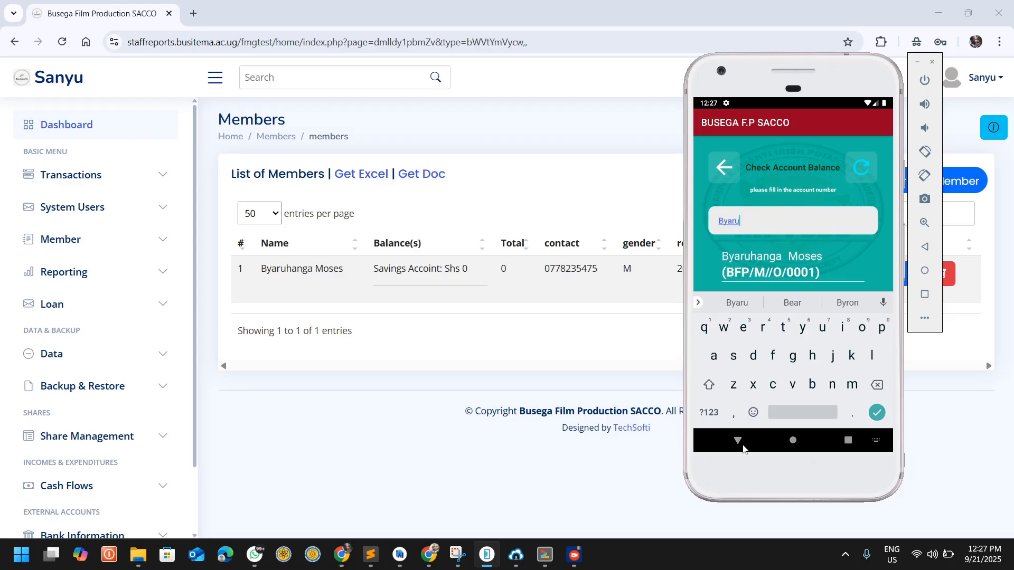
left_click(738, 440)
left_click(756, 262)
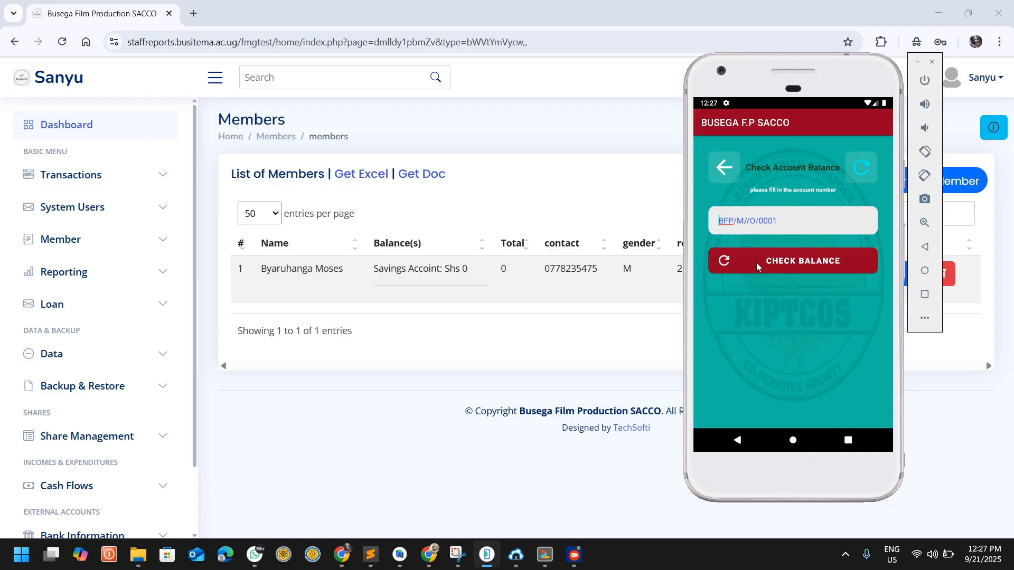
left_click(790, 262)
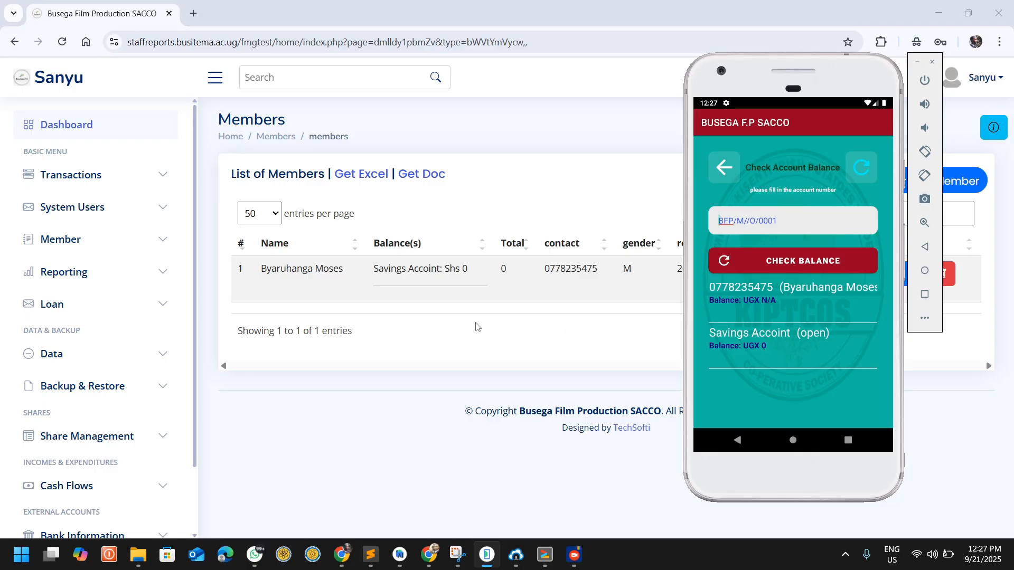
Step: Switch back to the browser, open System Settings, and try to edit the Savings Accoint entry under Account Type Names
left_click(476, 322)
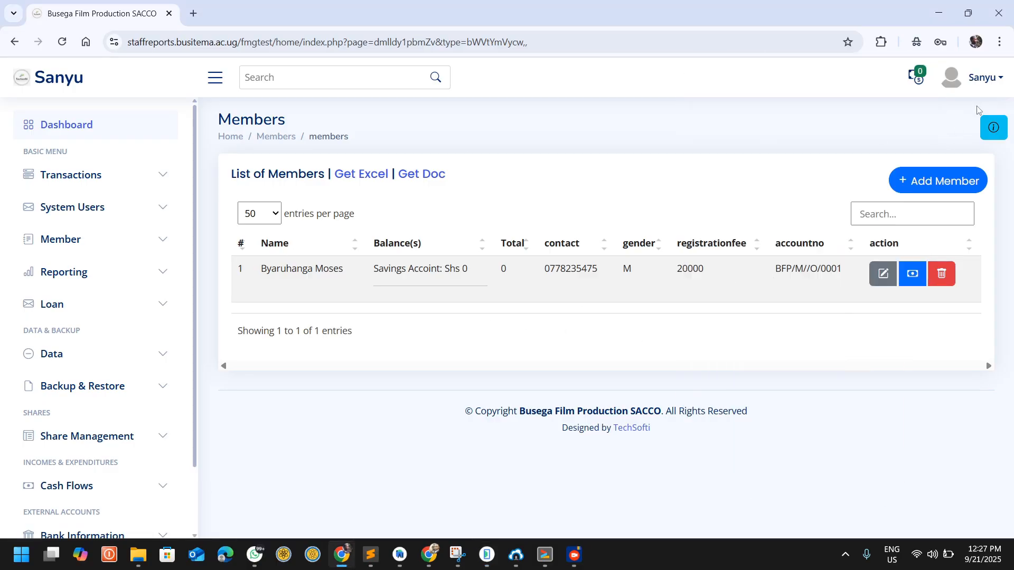
left_click(981, 78)
left_click(898, 188)
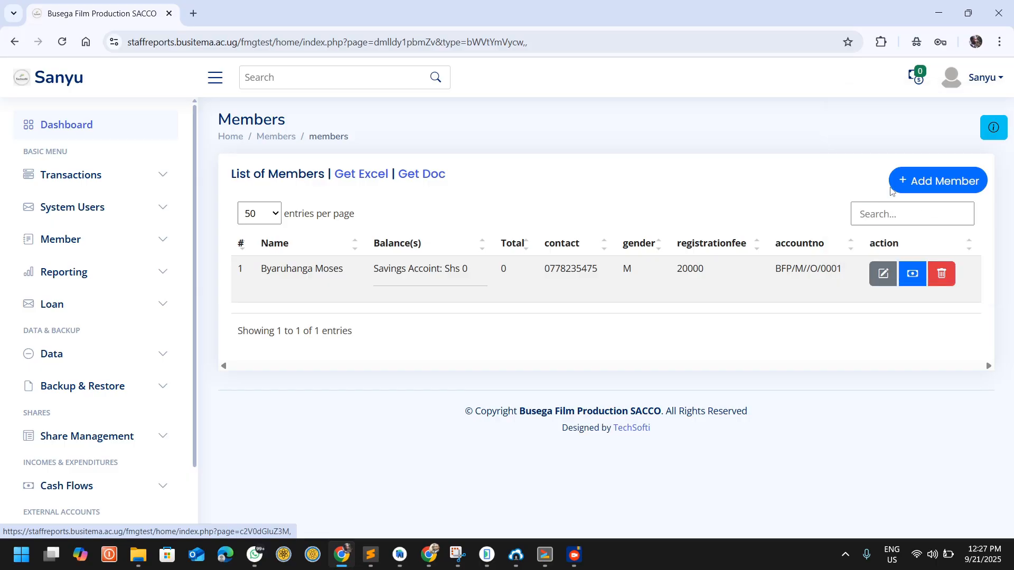
scroll(382, 289, "down", 6)
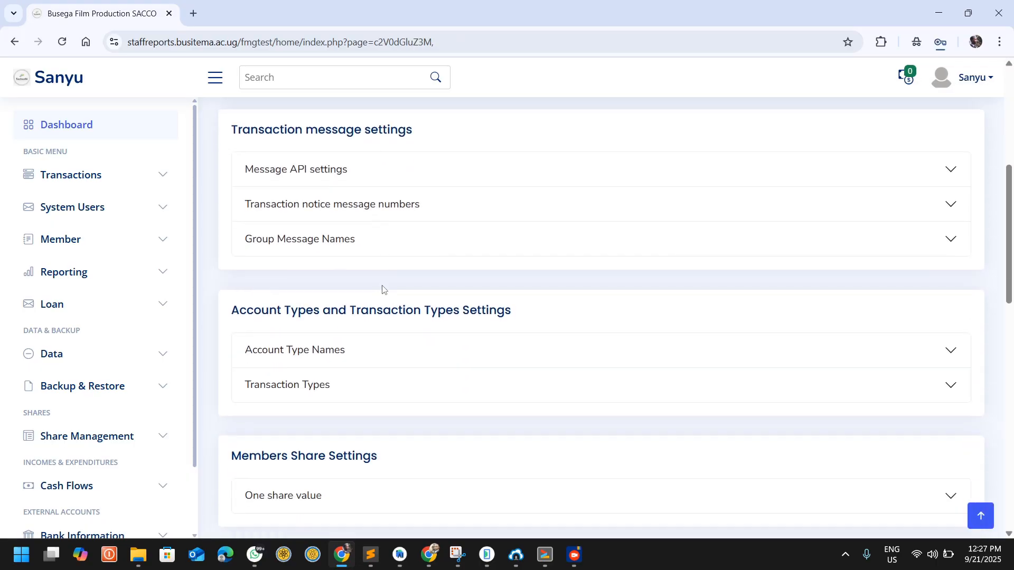
scroll(382, 290, "down", 1)
left_click(314, 291)
scroll(454, 296, "down", 4)
scroll(422, 310, "down", 2)
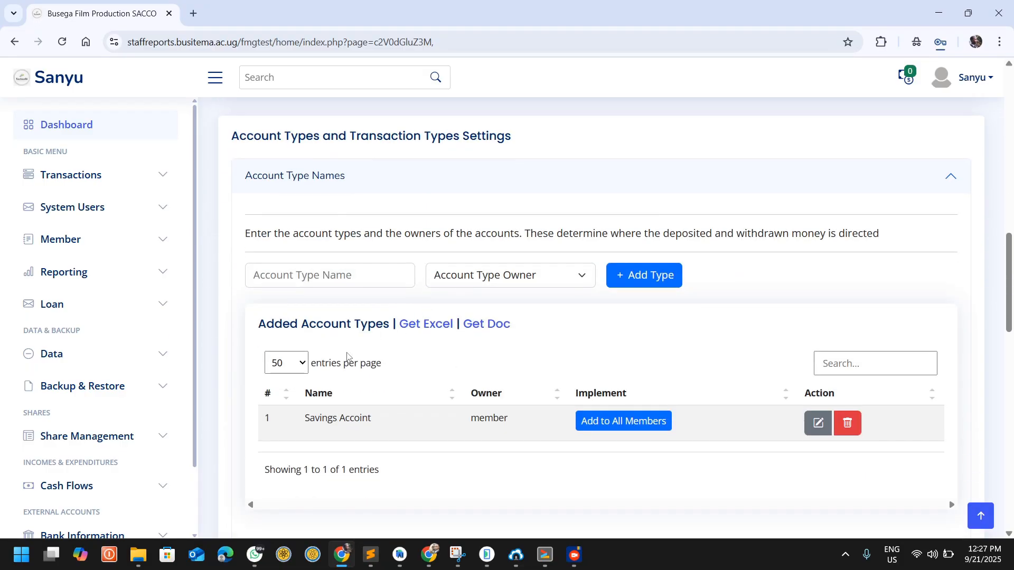
left_click_drag(372, 418, 339, 418)
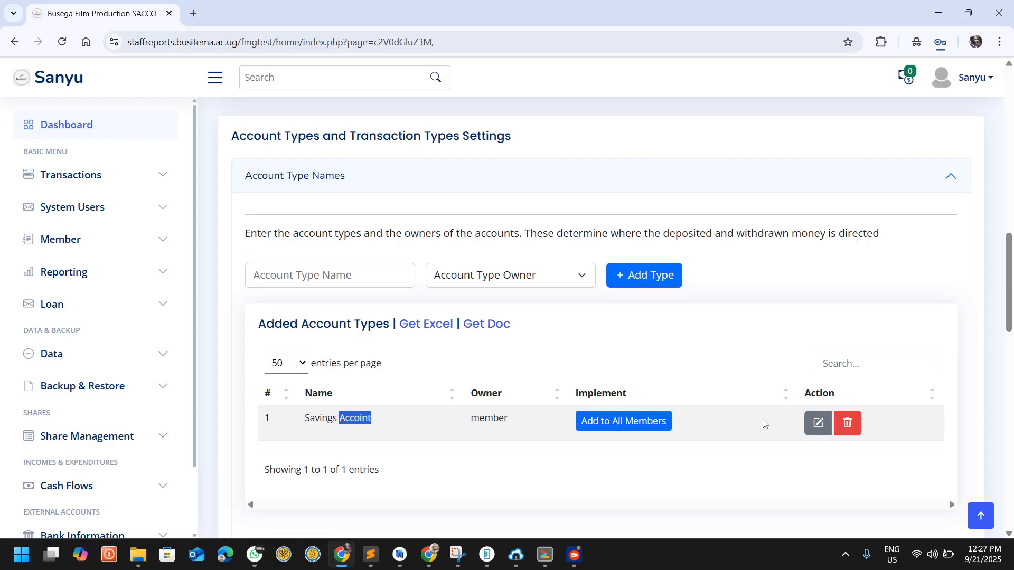
left_click(817, 422)
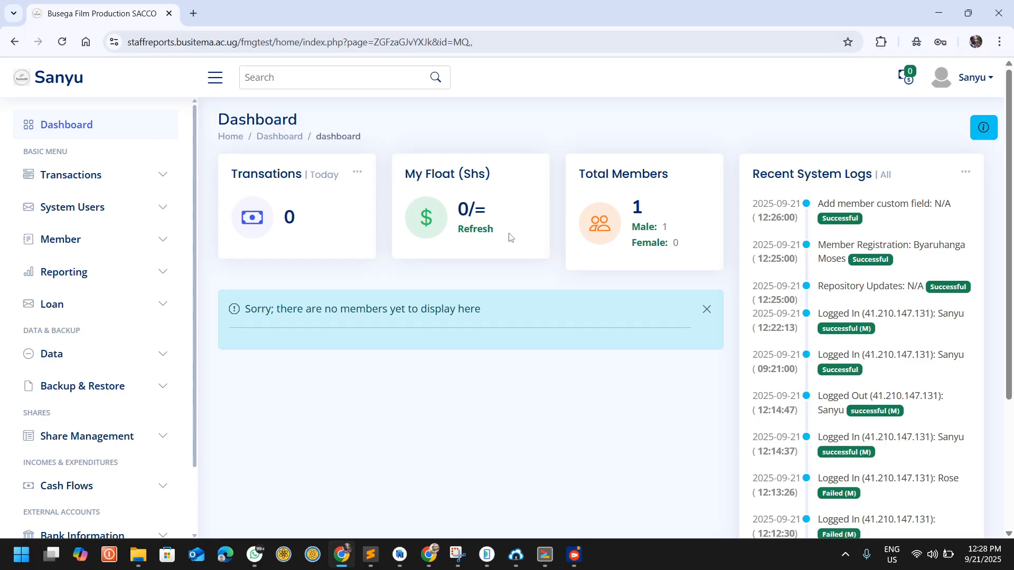
Step: Examine the Recent System Logs entries and the Total Members card on the dashboard
scroll(509, 235, "down", 1)
scroll(502, 240, "up", 1)
left_click_drag(749, 175, 849, 180)
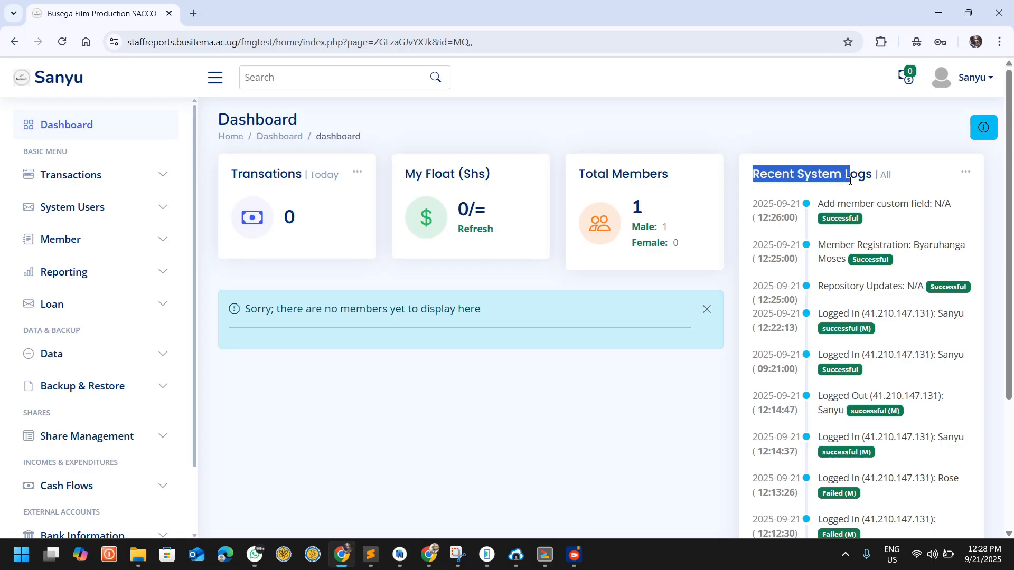
left_click_drag(828, 202, 932, 201)
left_click_drag(827, 246, 904, 244)
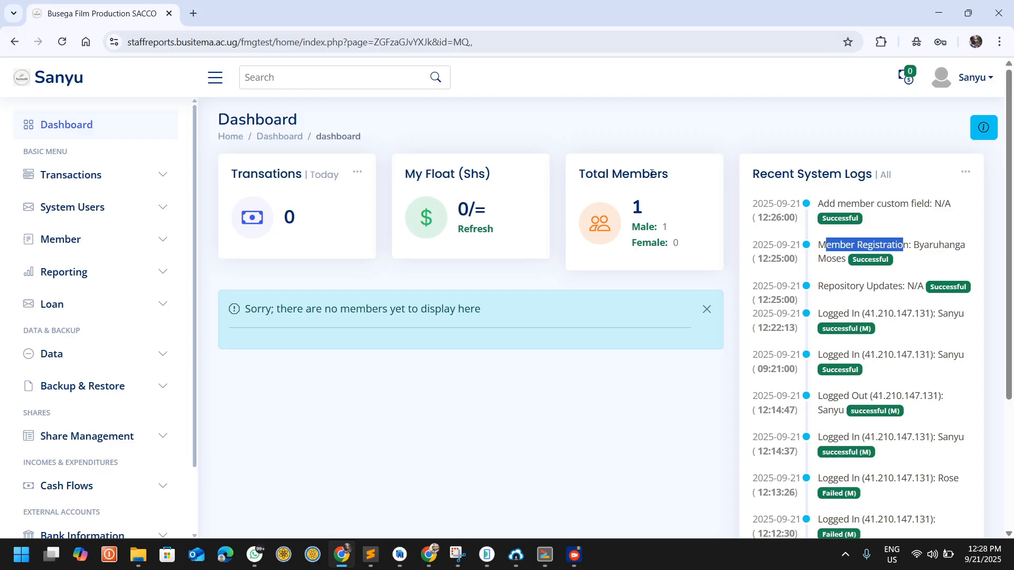
left_click_drag(660, 173, 578, 172)
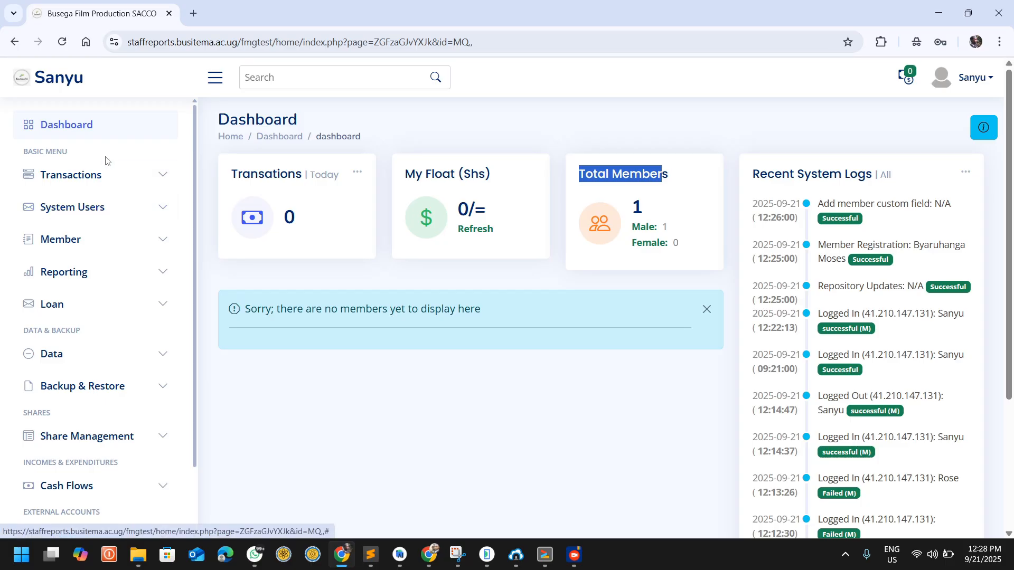
Step: Open the Credit Account page and find the registered member by surname to load the crediting form
left_click(60, 177)
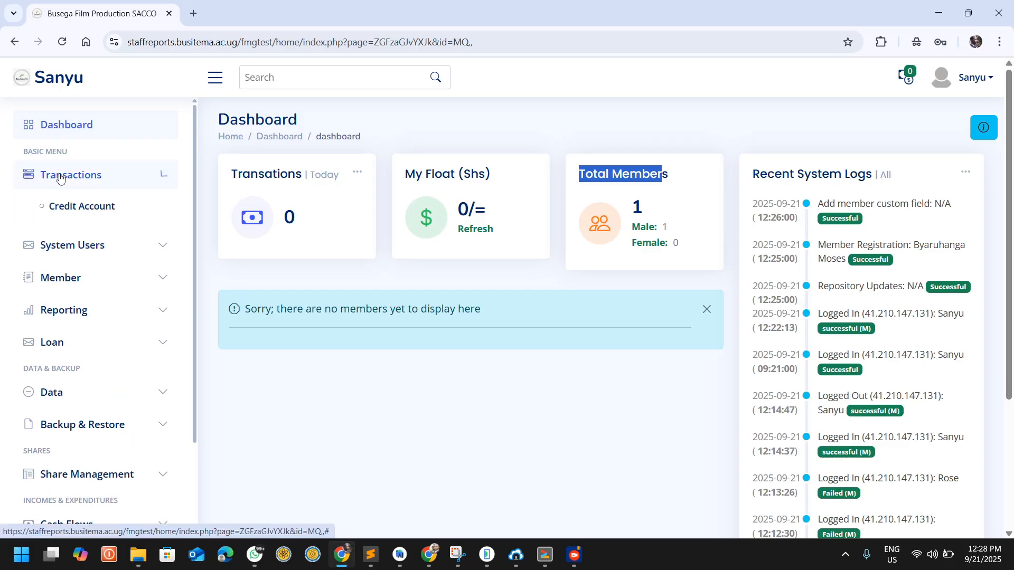
left_click(81, 207)
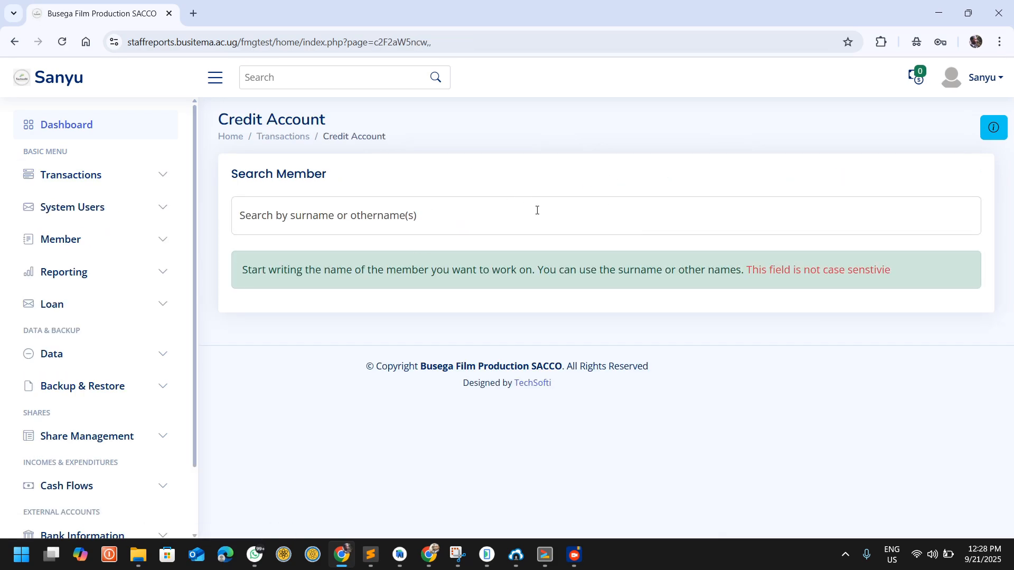
left_click(538, 211)
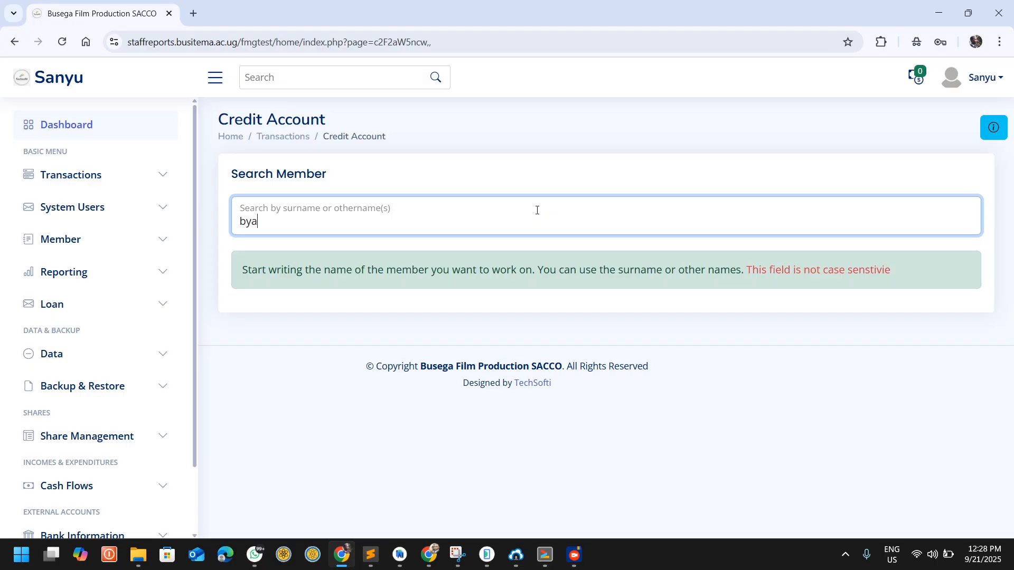
left_click(327, 263)
scroll(528, 301, "down", 2)
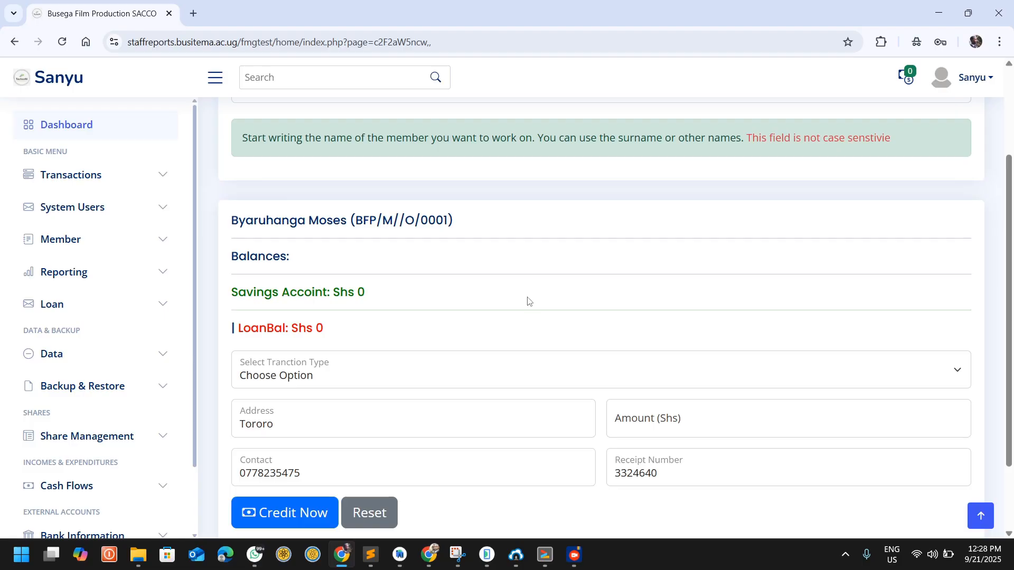
scroll(421, 294, "down", 2)
Step: Credit the member's account with 10000 Shs using the Savings transaction type
left_click(272, 283)
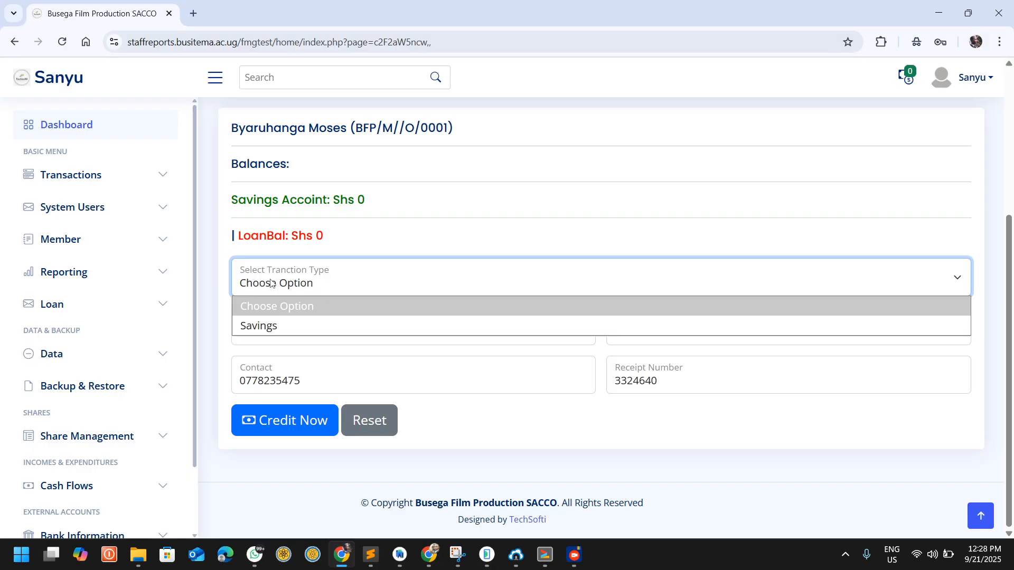
left_click(303, 325)
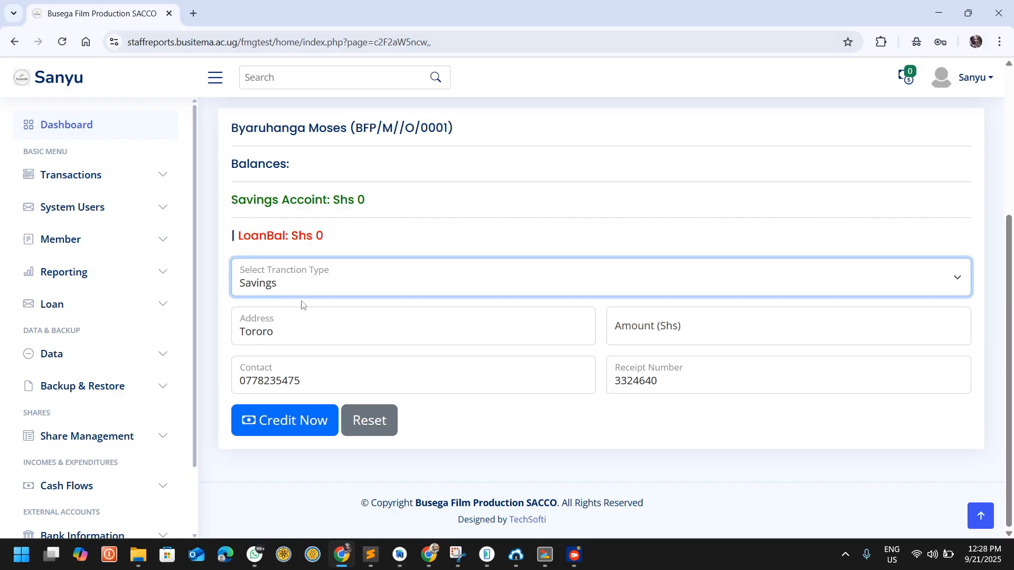
left_click(740, 329)
type("10000")
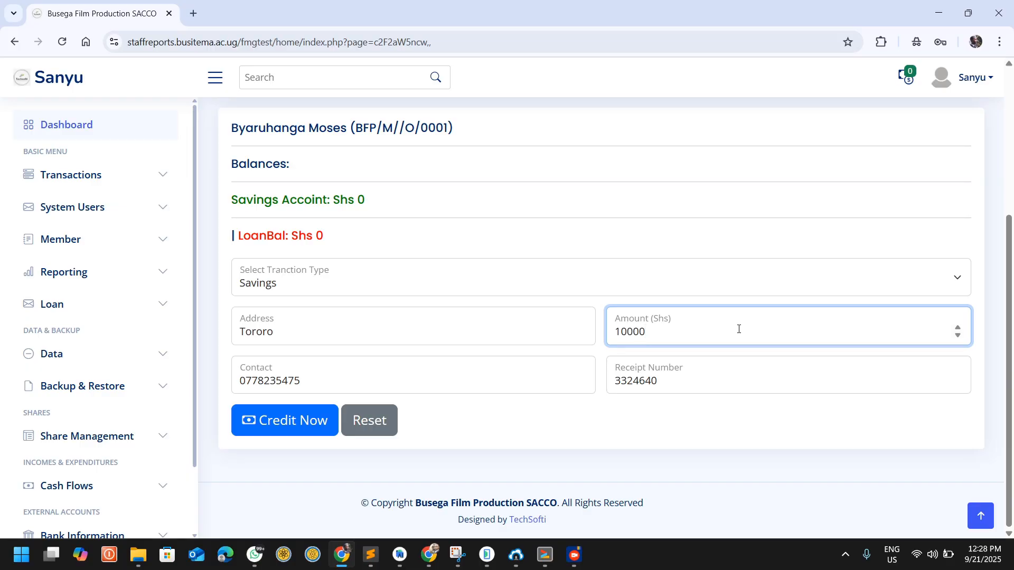
left_click(289, 422)
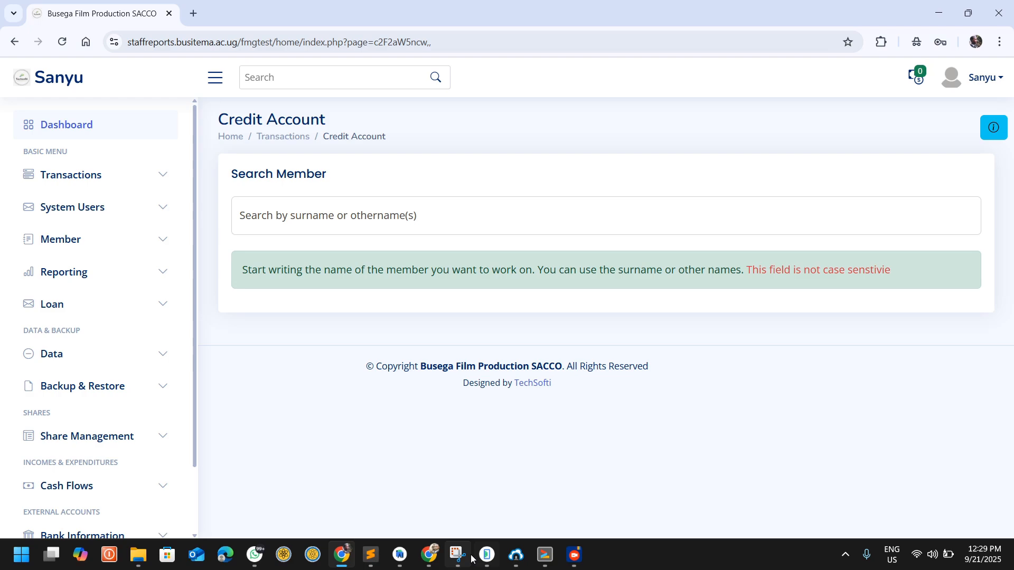
Step: Recheck the member's balance in the mobile app and view the member's transaction list on the browser's View Info page
left_click(487, 554)
left_click(768, 271)
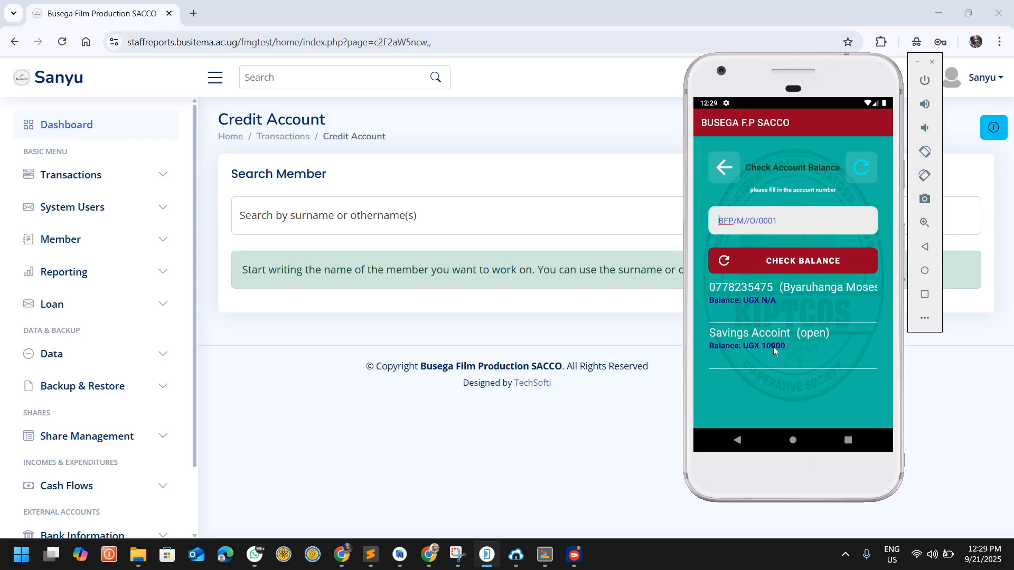
left_click(50, 174)
left_click(73, 287)
left_click(340, 224)
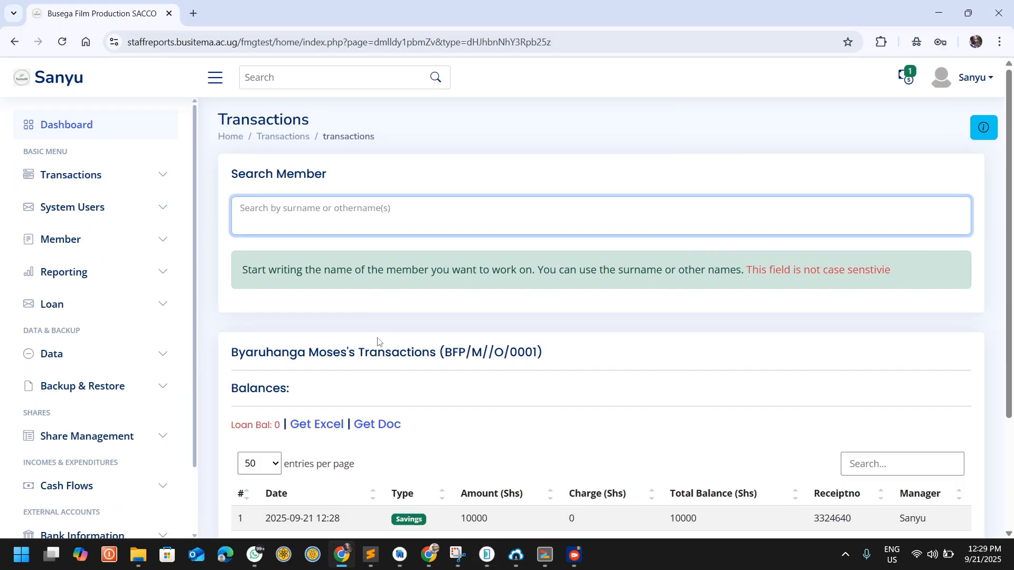
scroll(378, 340, "down", 3)
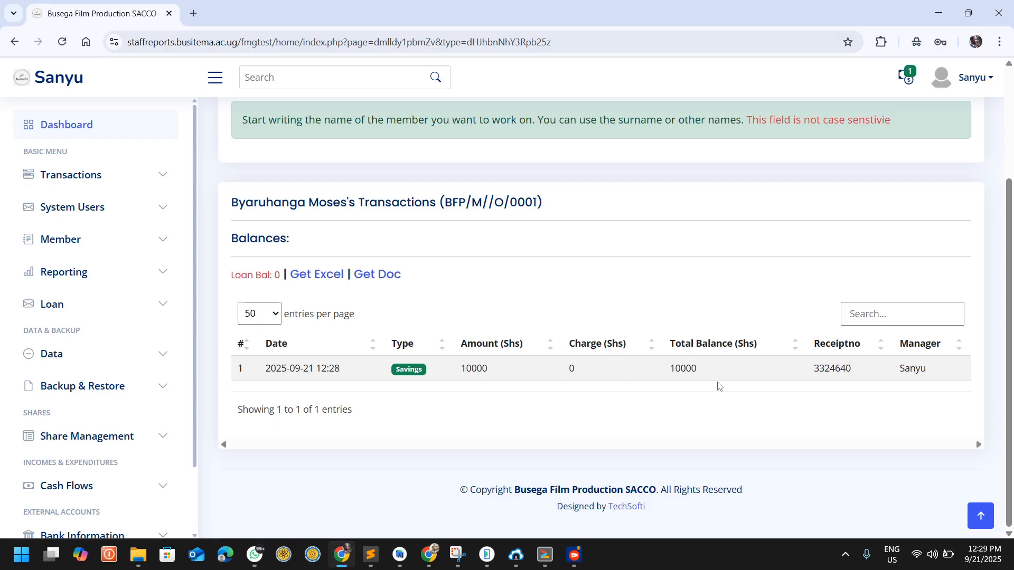
left_click_drag(925, 366, 899, 370)
scroll(382, 270, "up", 3)
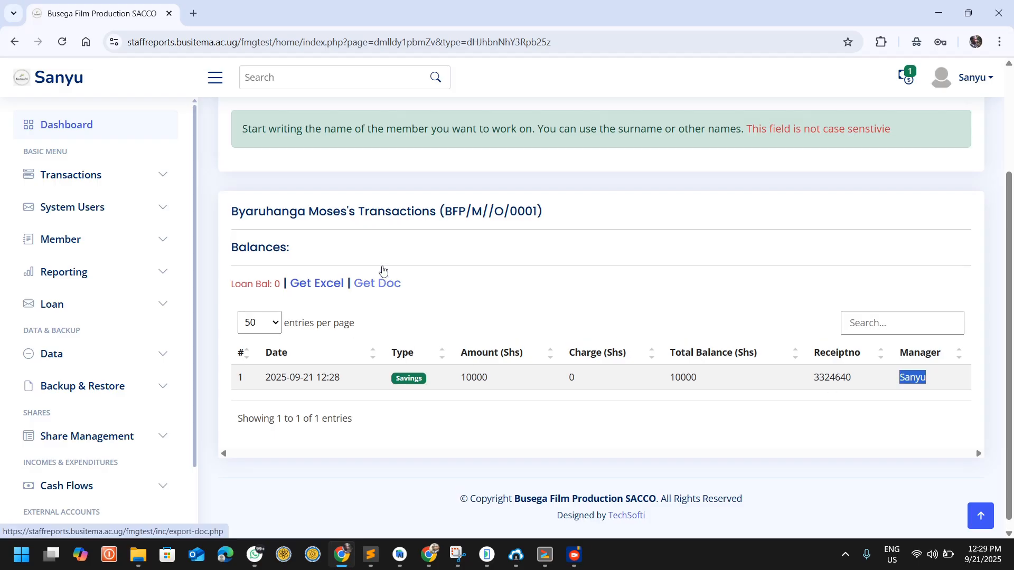
Step: Examine the My Float and Transactions cards and the latest savings entry in Recent System Logs on the dashboard
left_click(63, 124)
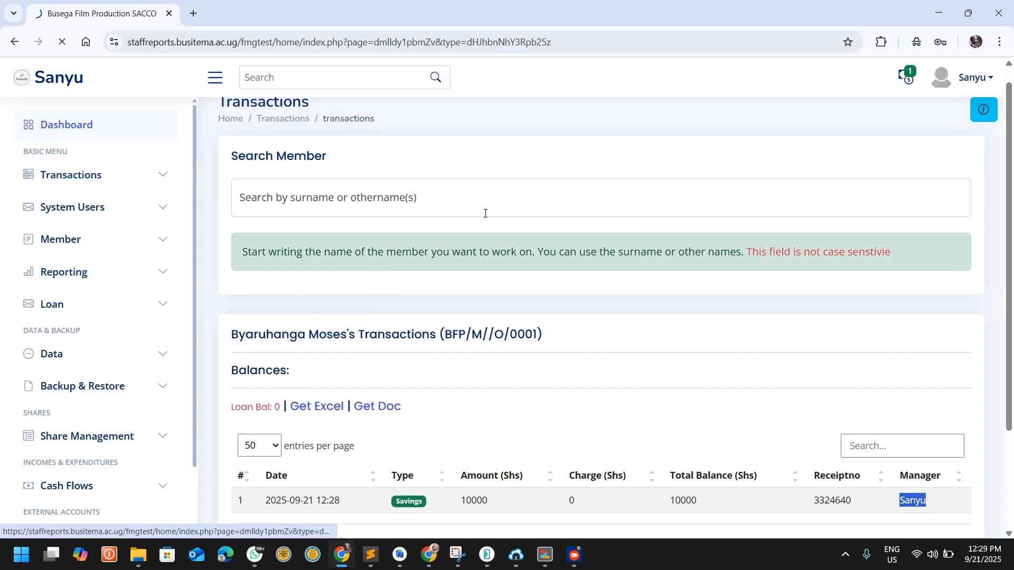
left_click_drag(495, 233, 445, 234)
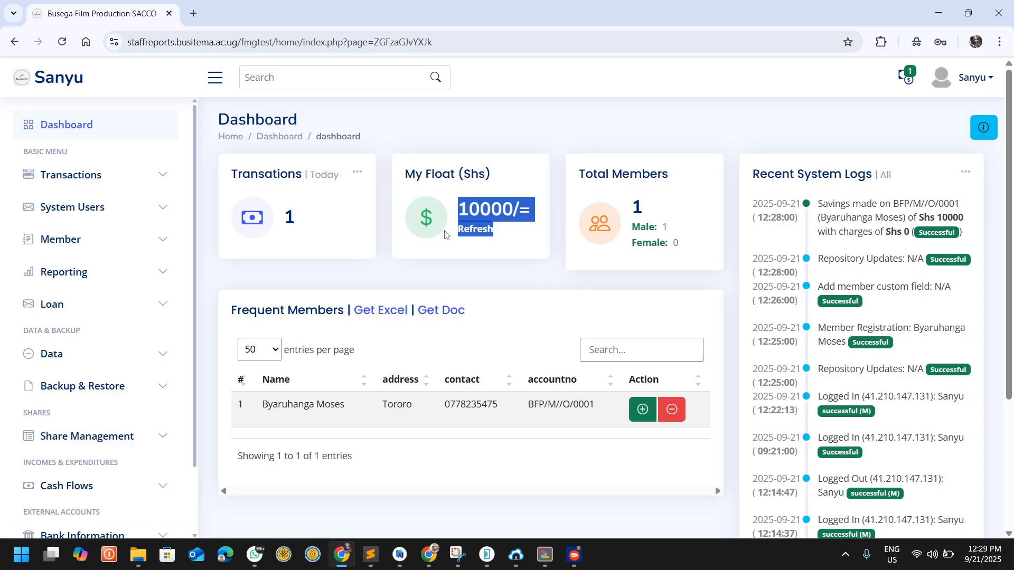
left_click(454, 186)
left_click_drag(458, 209, 512, 207)
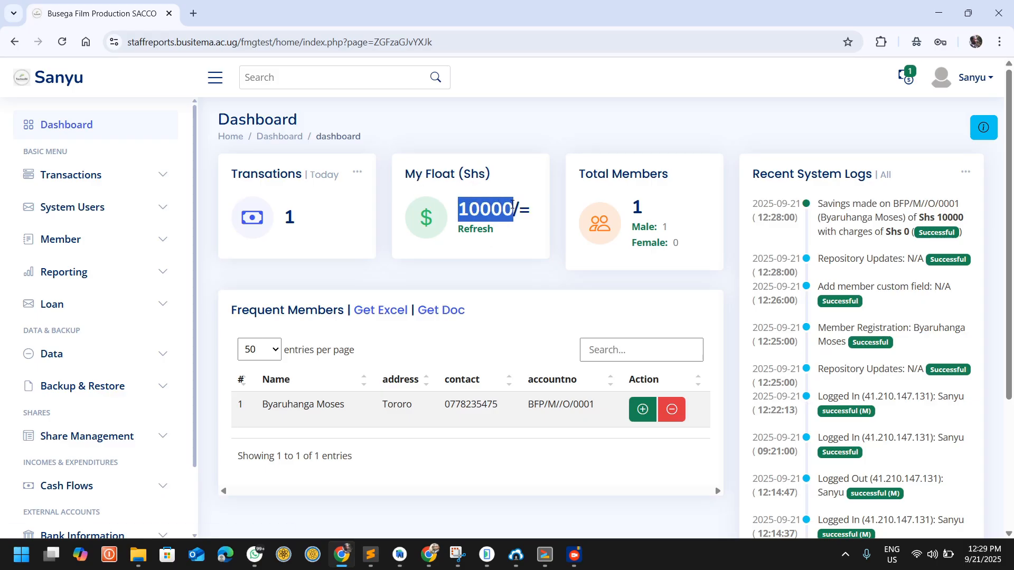
left_click_drag(294, 220, 289, 219)
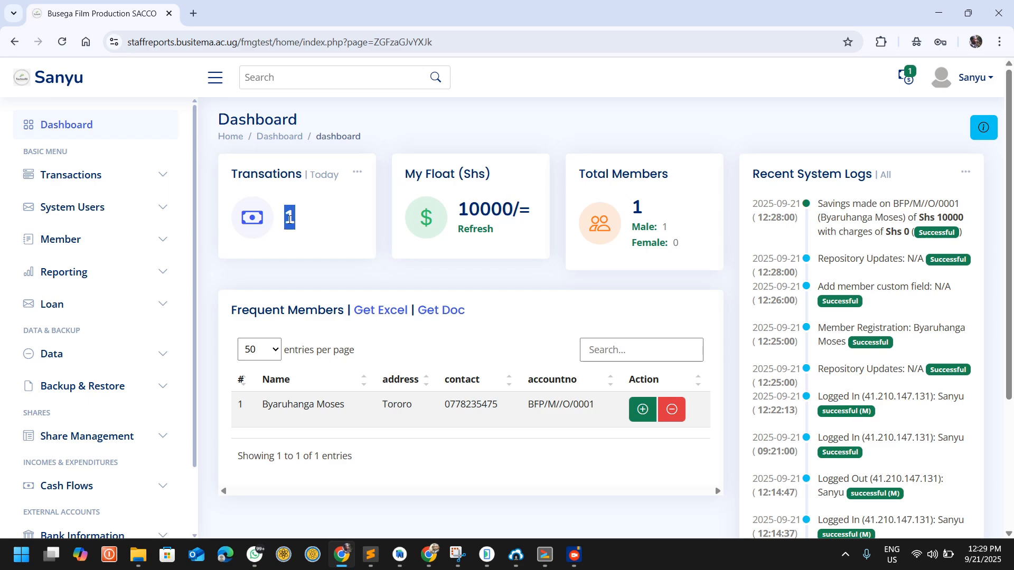
left_click(501, 272)
left_click_drag(818, 207, 885, 232)
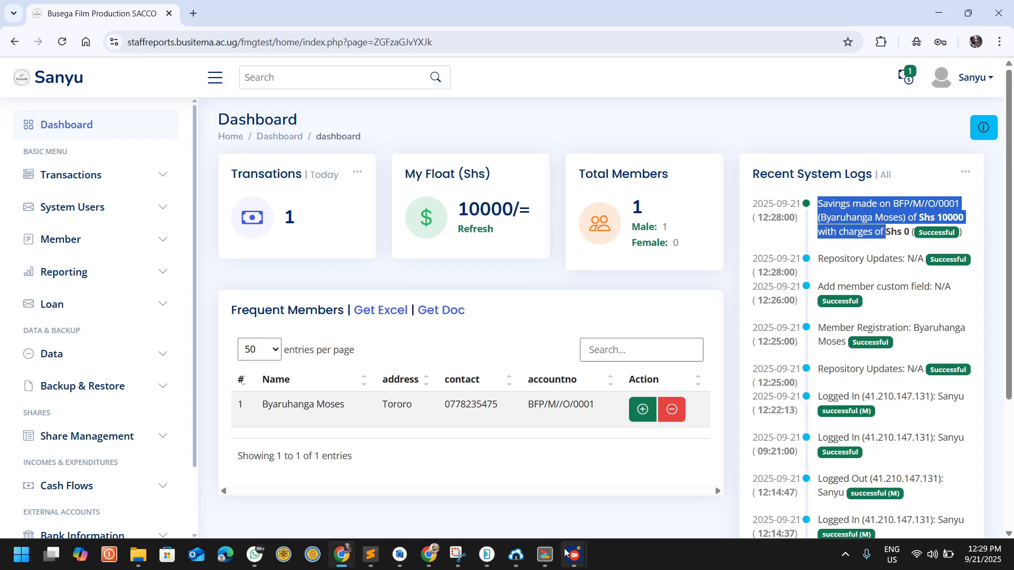
Step: Switch to the mobile app, return to its home screen, and refresh the cash and transaction totals
left_click(486, 554)
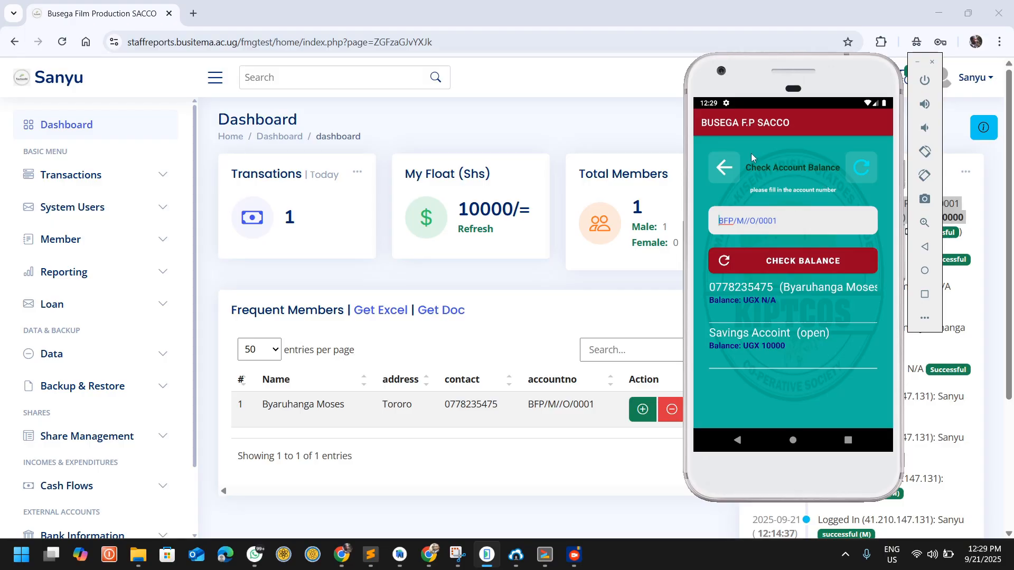
left_click(724, 168)
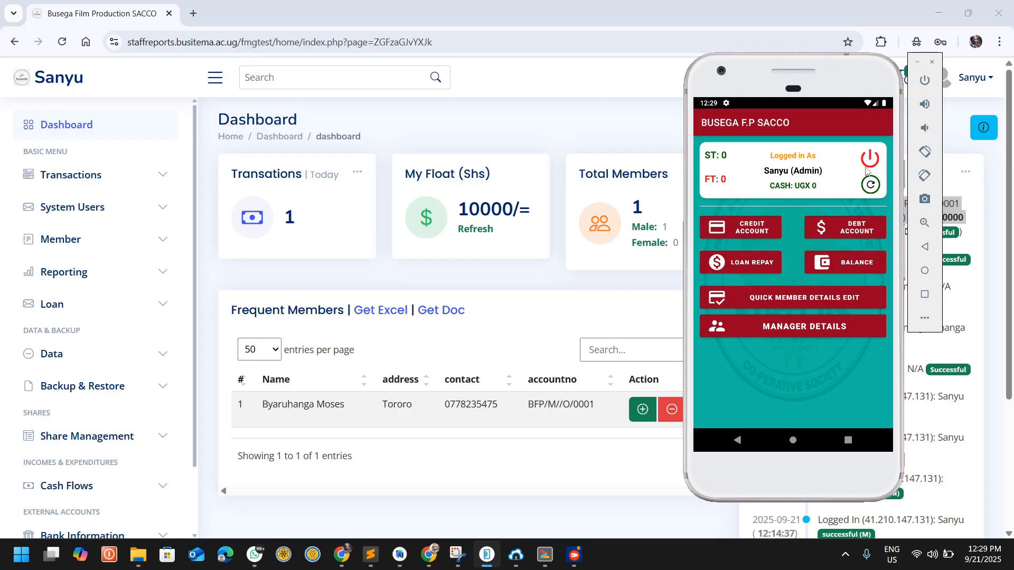
left_click(871, 185)
left_click(870, 185)
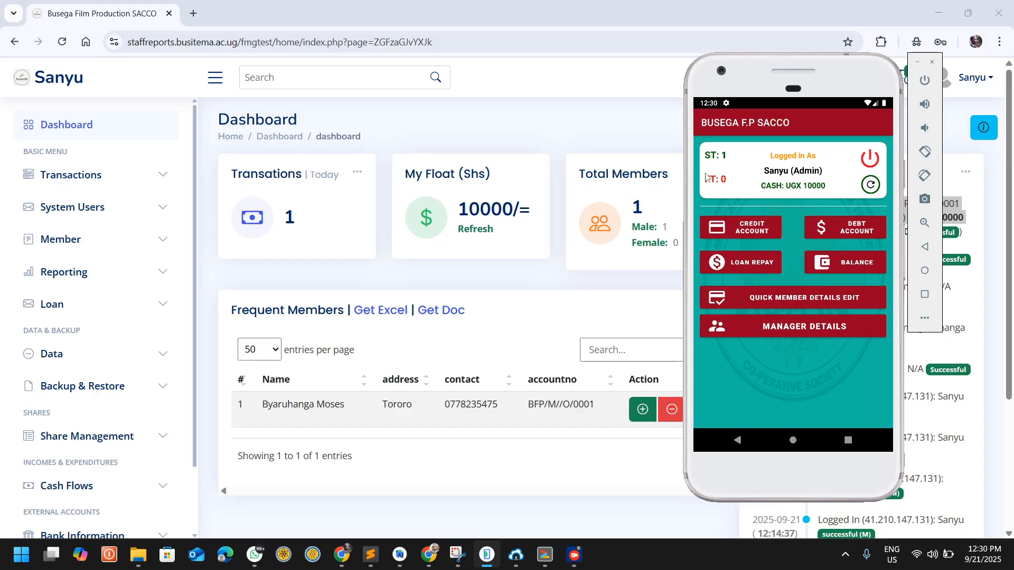
Step: View today's transactions and the member's account statement in the mobile app, and return to the home screen
left_click(792, 176)
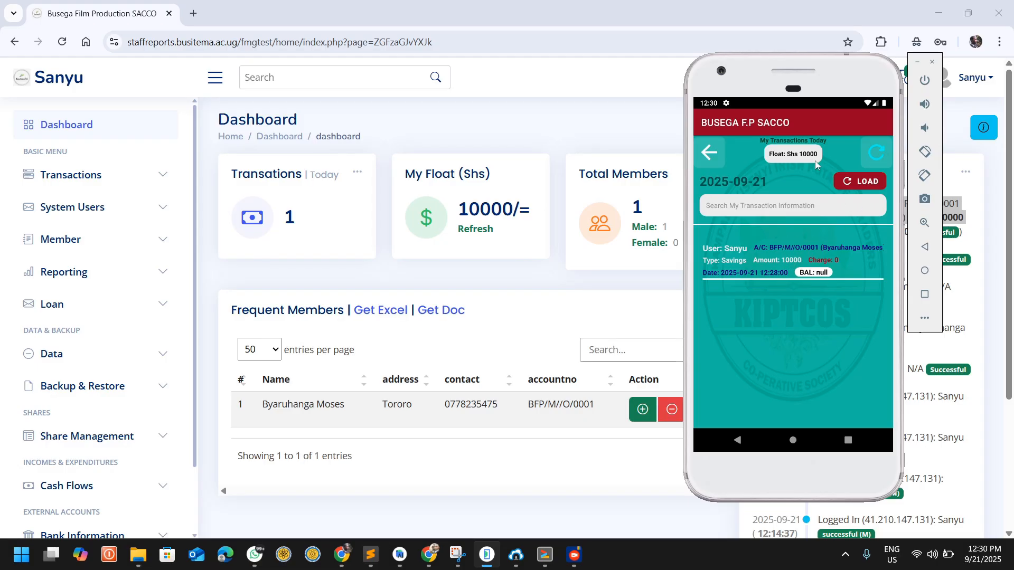
left_click(796, 270)
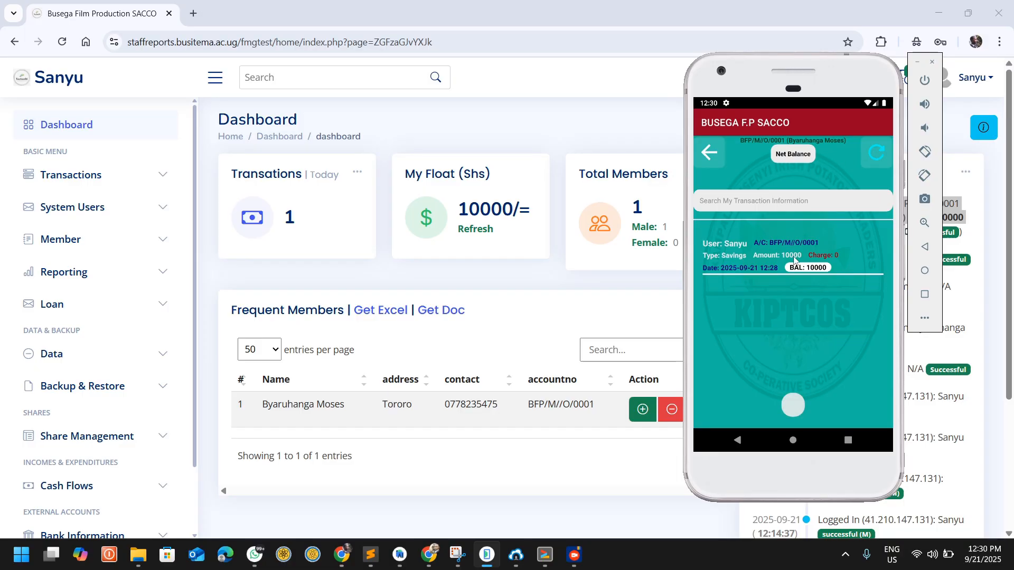
left_click(715, 153)
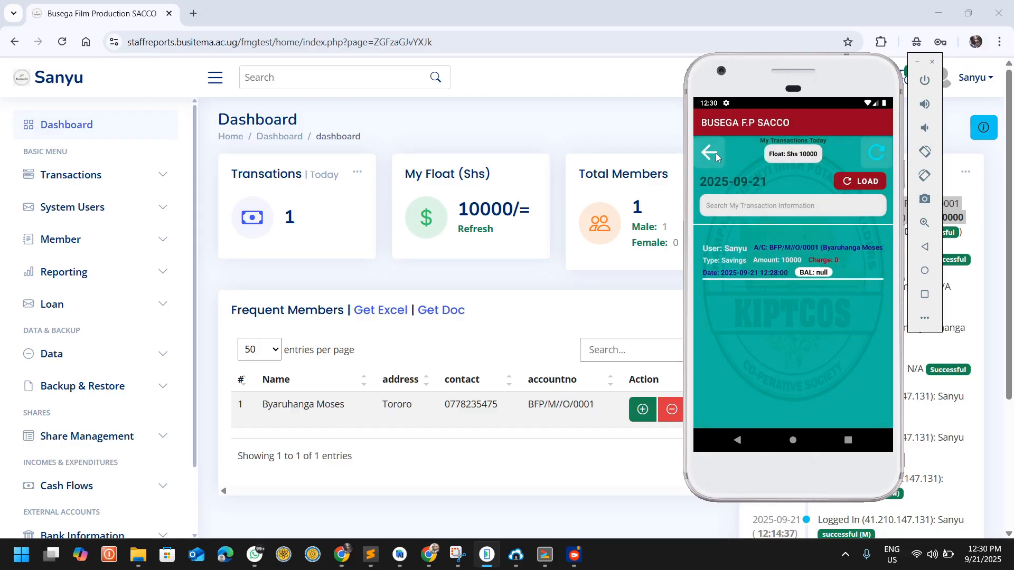
left_click(715, 153)
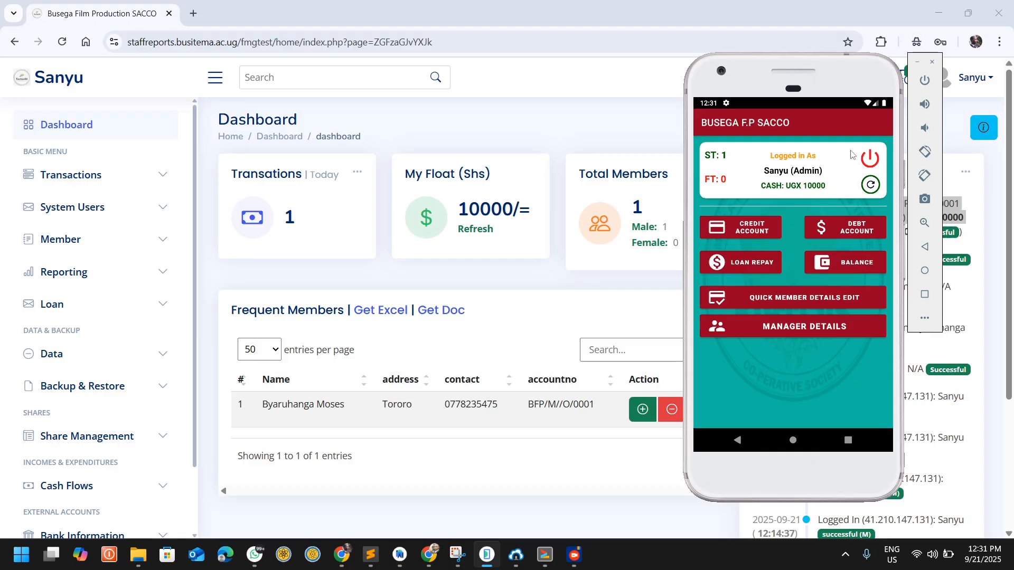
Step: Open the quick member details edit form and choose Surname as the detail to update
left_click(775, 299)
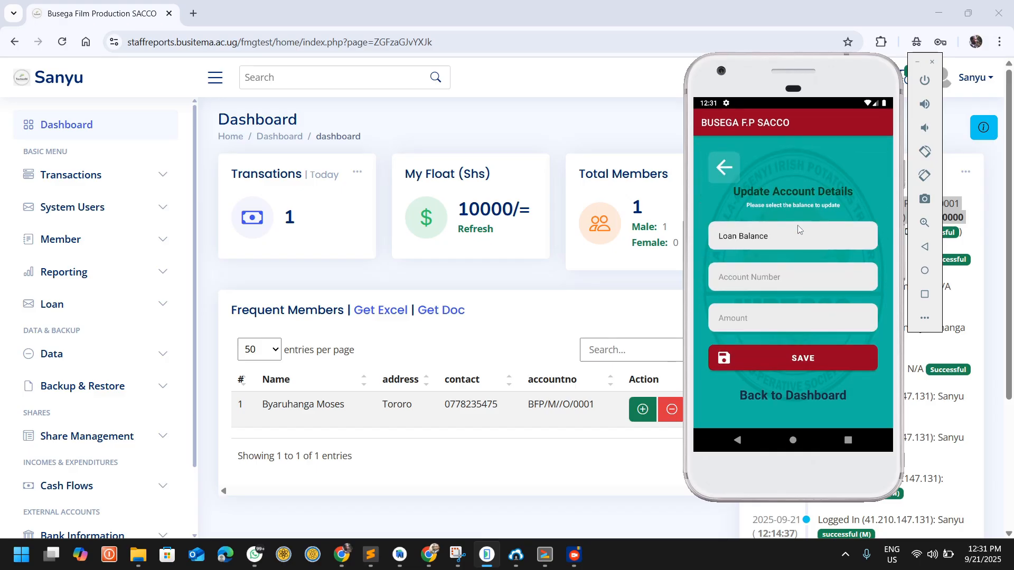
left_click(792, 291)
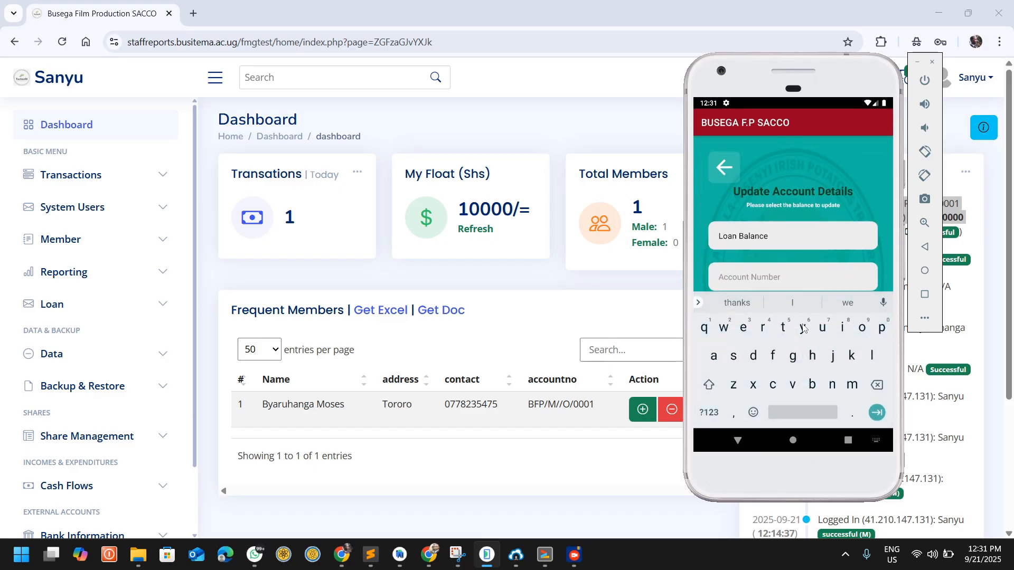
left_click(787, 237)
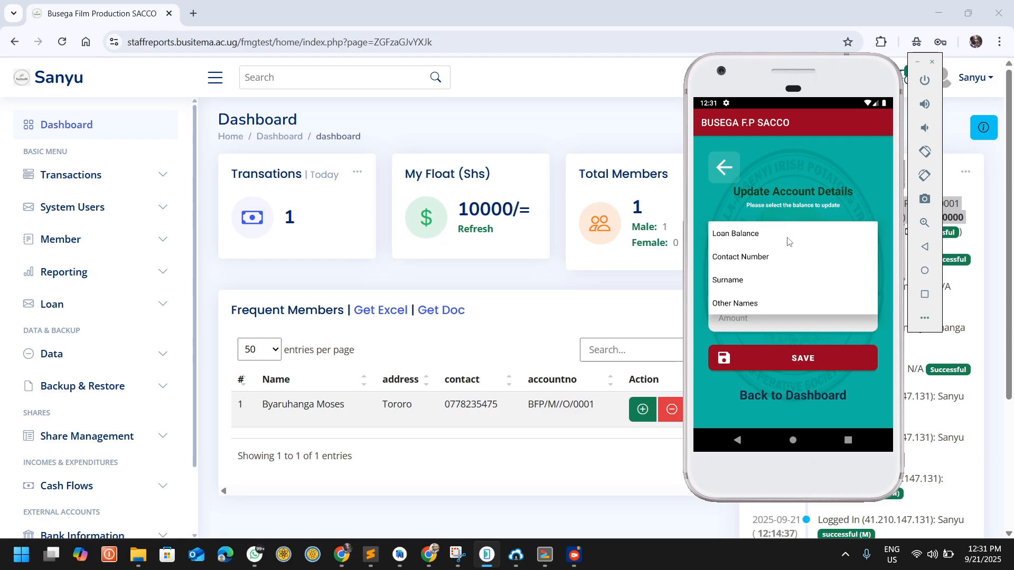
left_click(788, 239)
left_click(782, 242)
left_click(738, 283)
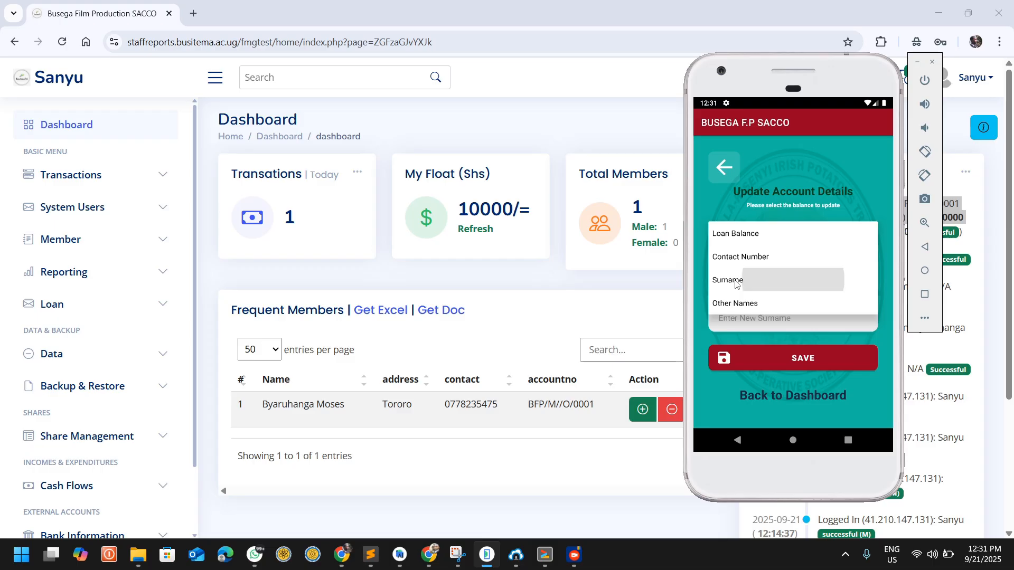
Step: Look up the member by partial surname to fill in the account number, and leave the update form without saving
left_click(768, 277)
type("bya")
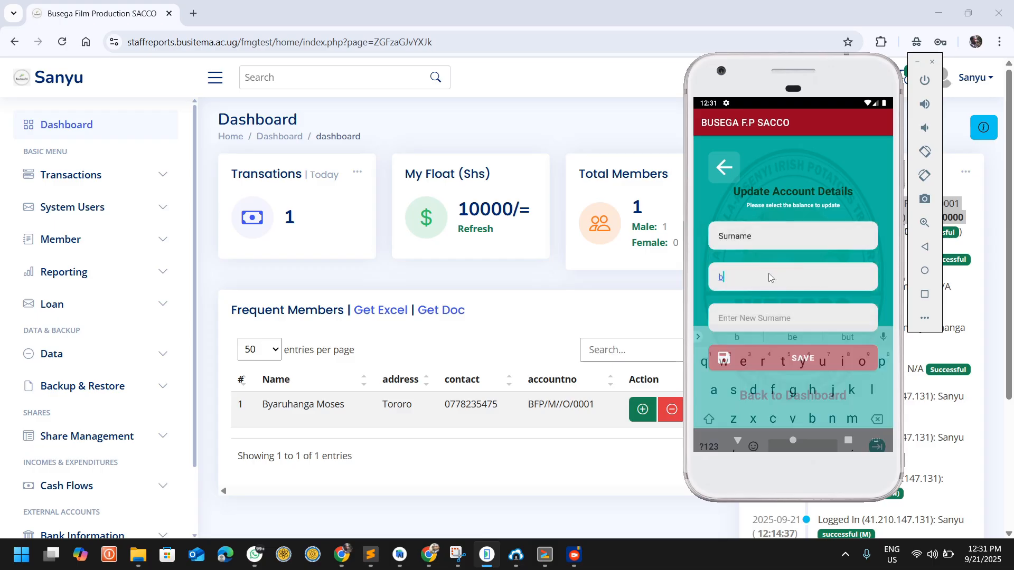
left_click(737, 442)
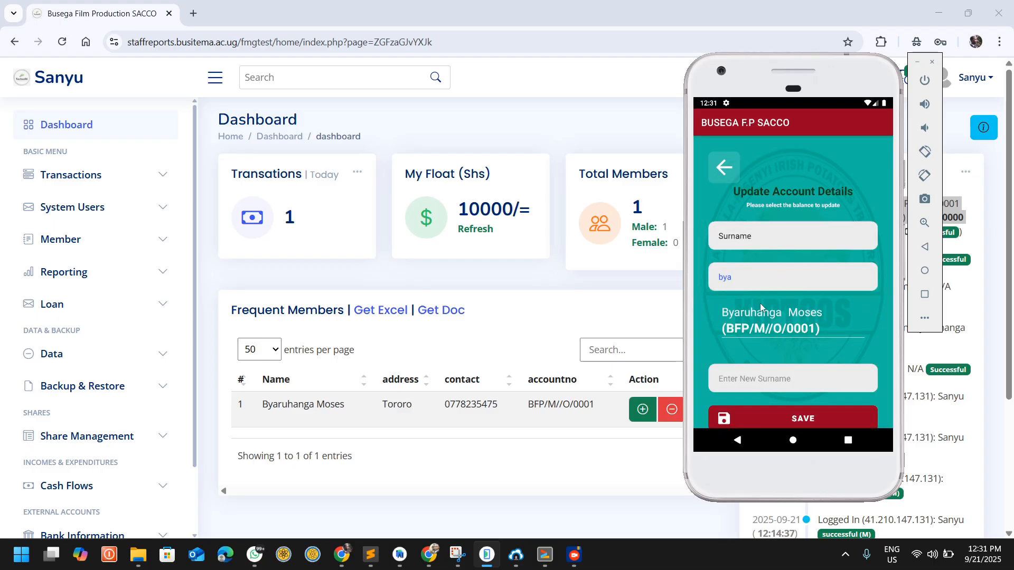
left_click(759, 303)
left_click(767, 323)
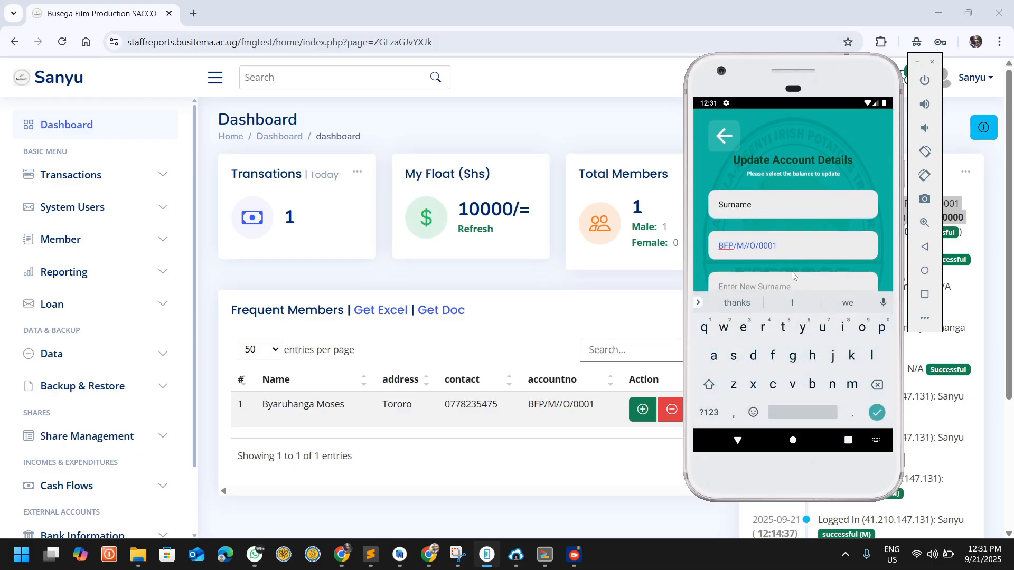
left_click(738, 441)
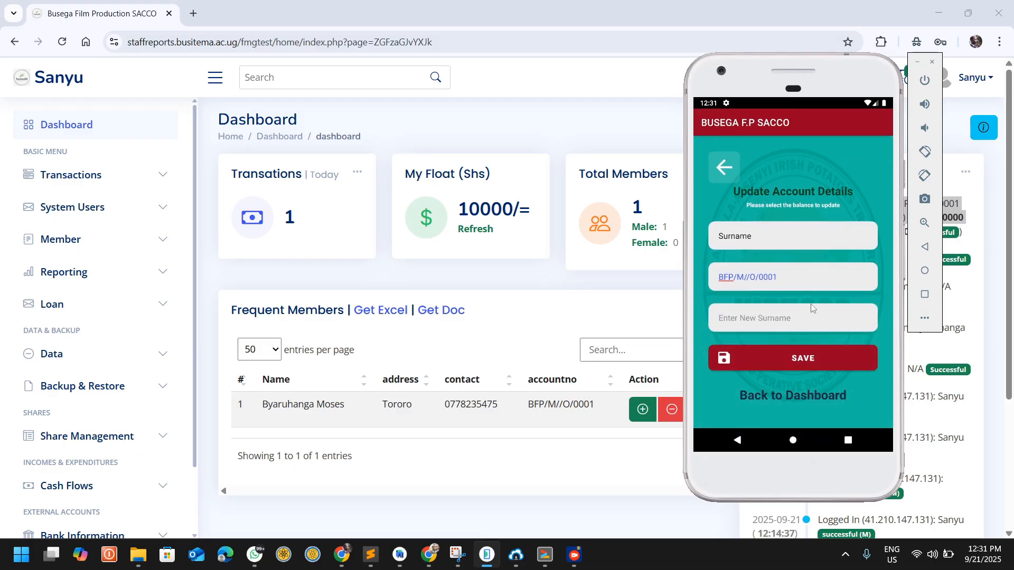
left_click(727, 168)
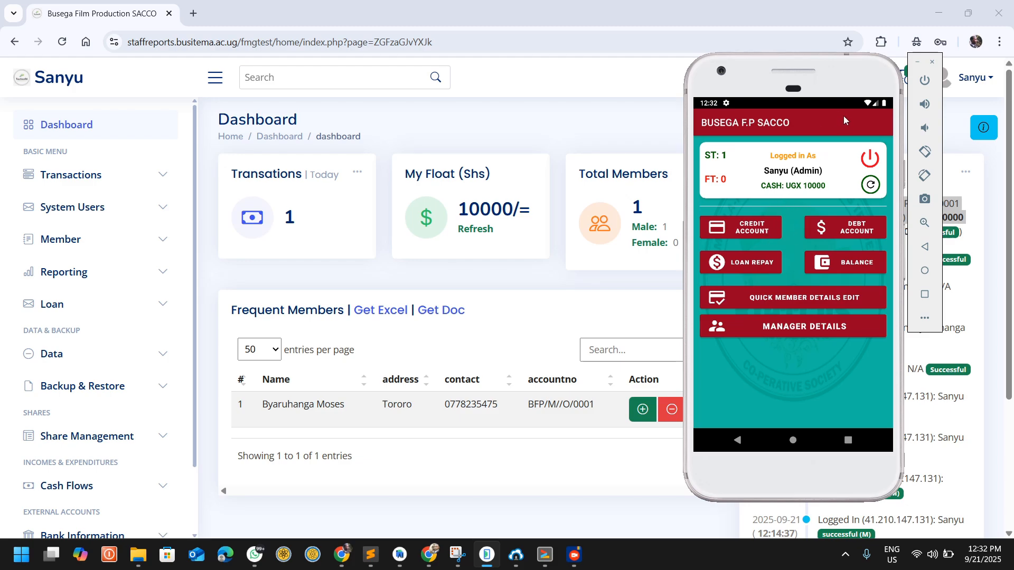
Step: Switch back to the browser and open the Transaction Types section in System Settings
left_click(500, 167)
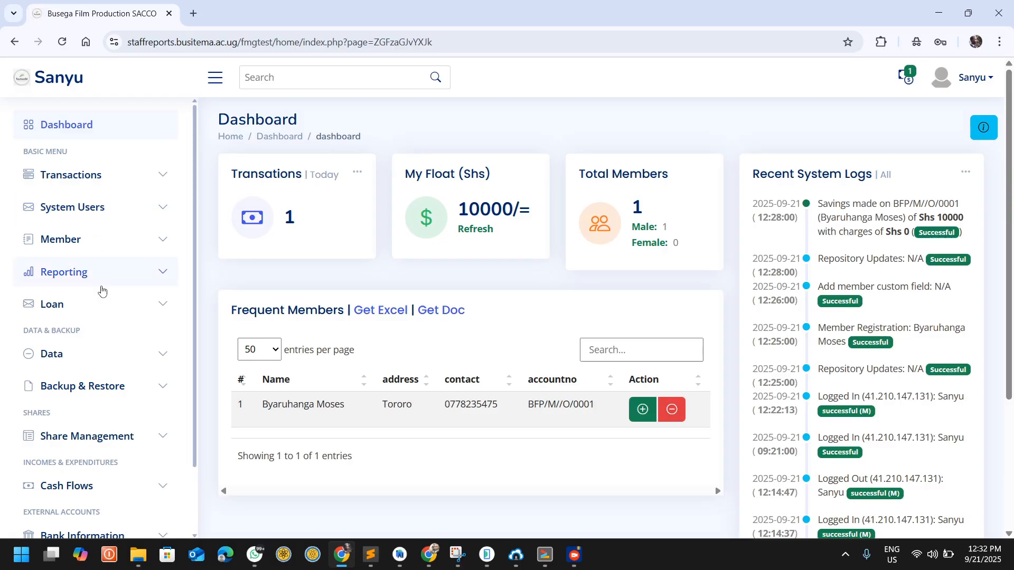
scroll(102, 290, "down", 1)
scroll(102, 290, "up", 1)
left_click(966, 86)
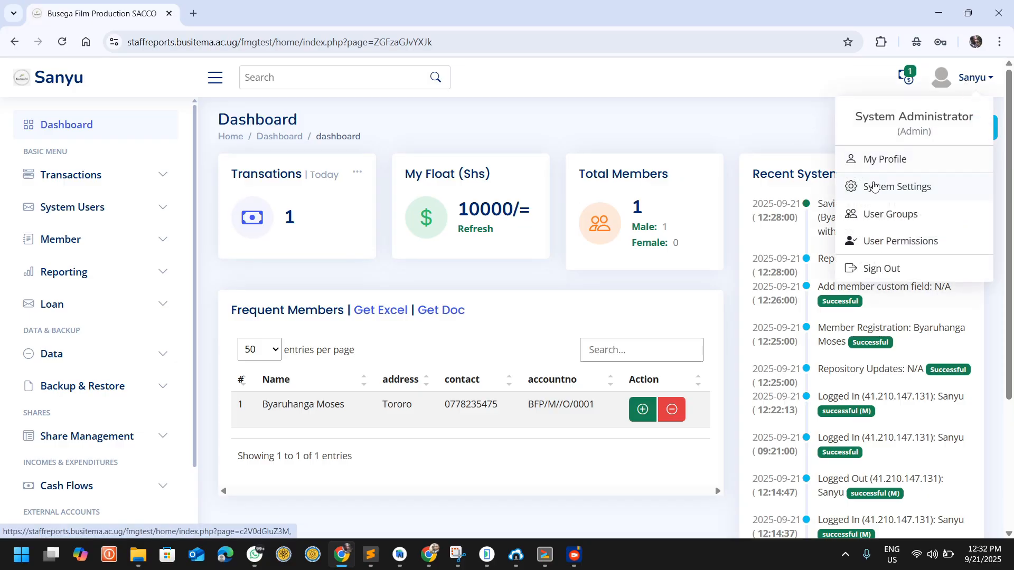
left_click(887, 187)
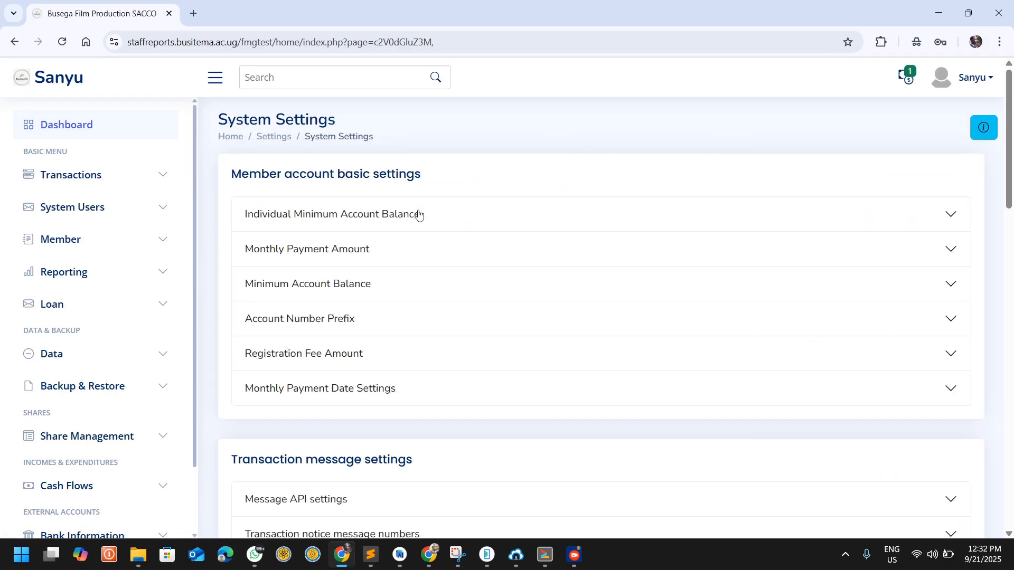
scroll(404, 319, "down", 10)
scroll(404, 321, "down", 3)
scroll(404, 321, "up", 4)
scroll(404, 320, "up", 1)
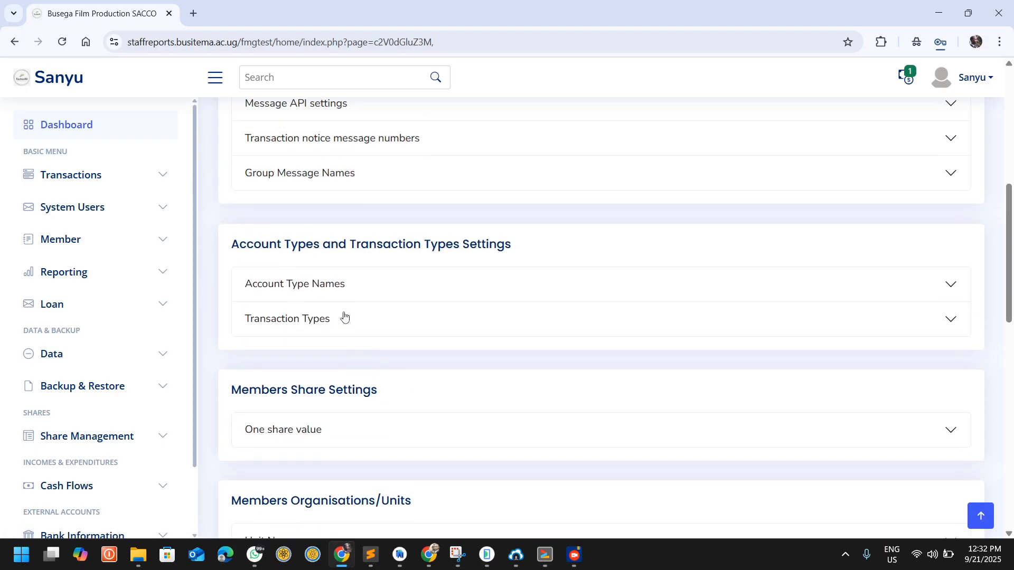
left_click(344, 317)
Step: Name the new transaction type Withdraw and set its account effect to Reduction
scroll(359, 338, "down", 3)
left_click(341, 287)
type("Withdraw")
left_click(561, 277)
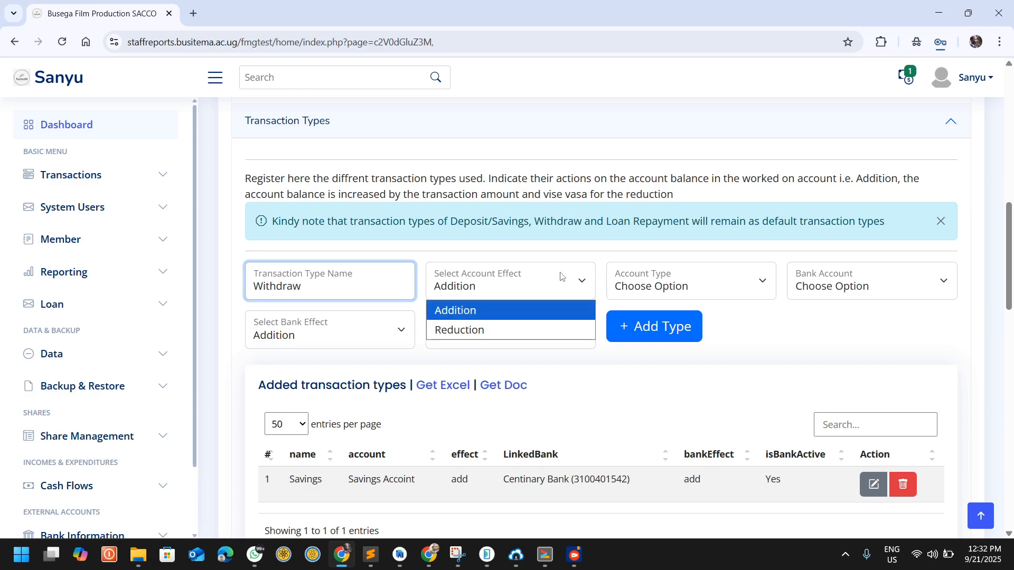
left_click(487, 330)
Step: Link the Withdraw type to Savings Accoint and the Centinary Bank account, set the bank effect to Reduction, and add the type
left_click(679, 293)
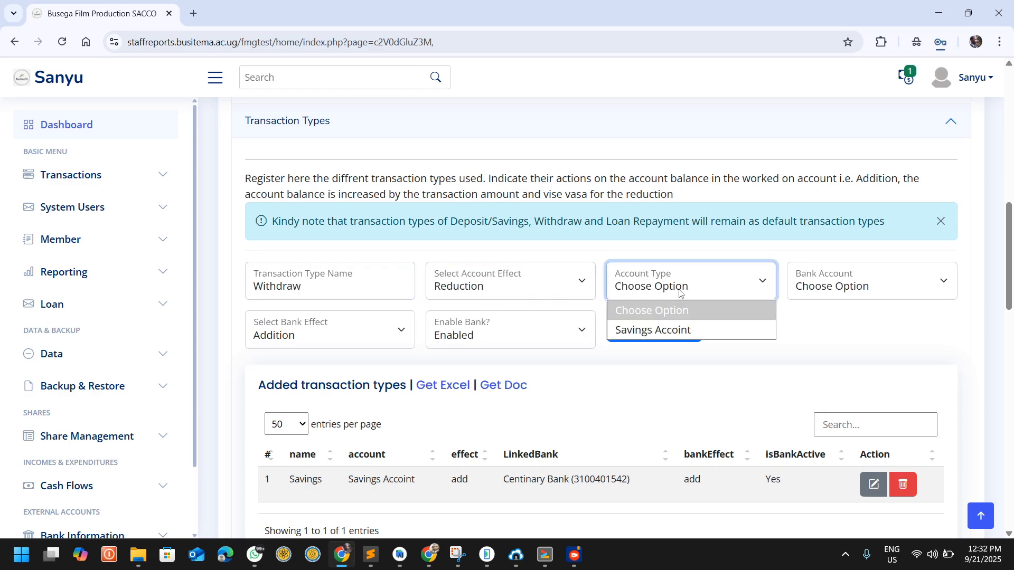
left_click(662, 323)
left_click(813, 287)
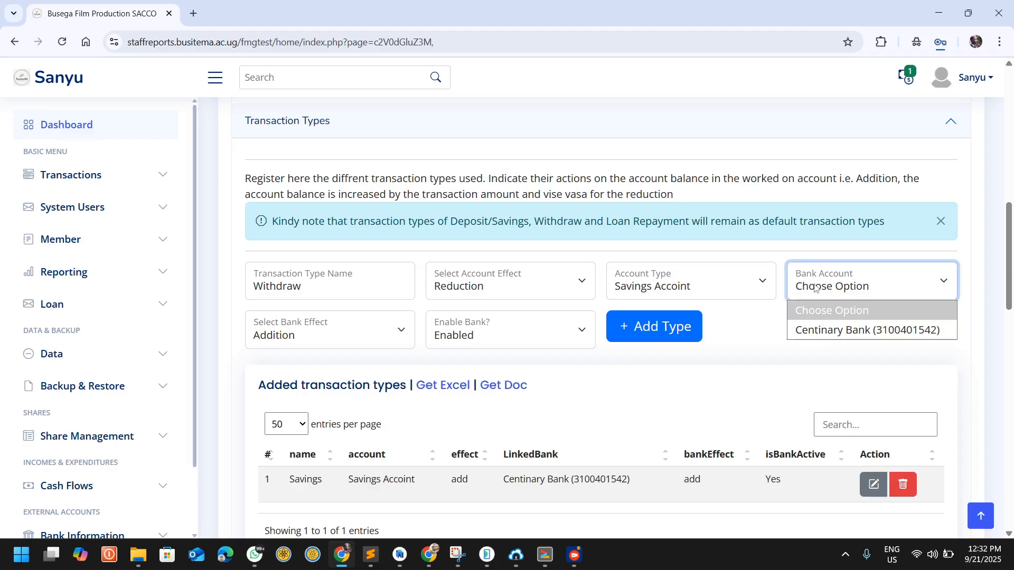
left_click(828, 332)
left_click(299, 338)
left_click(292, 376)
left_click(698, 331)
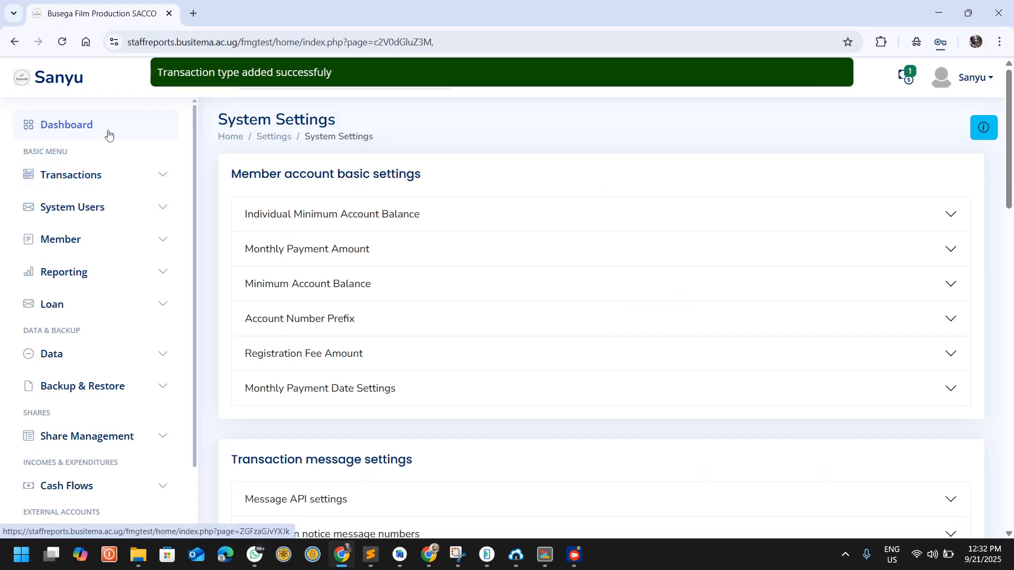
Step: Open the Debt Account form and load the member by searching for a partial surname
left_click(64, 173)
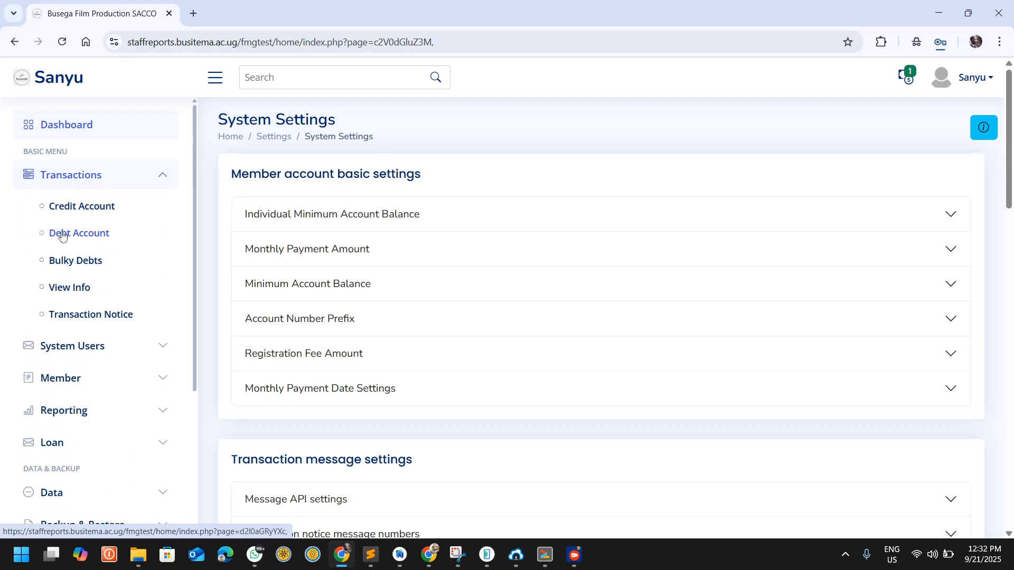
left_click(82, 235)
left_click(352, 222)
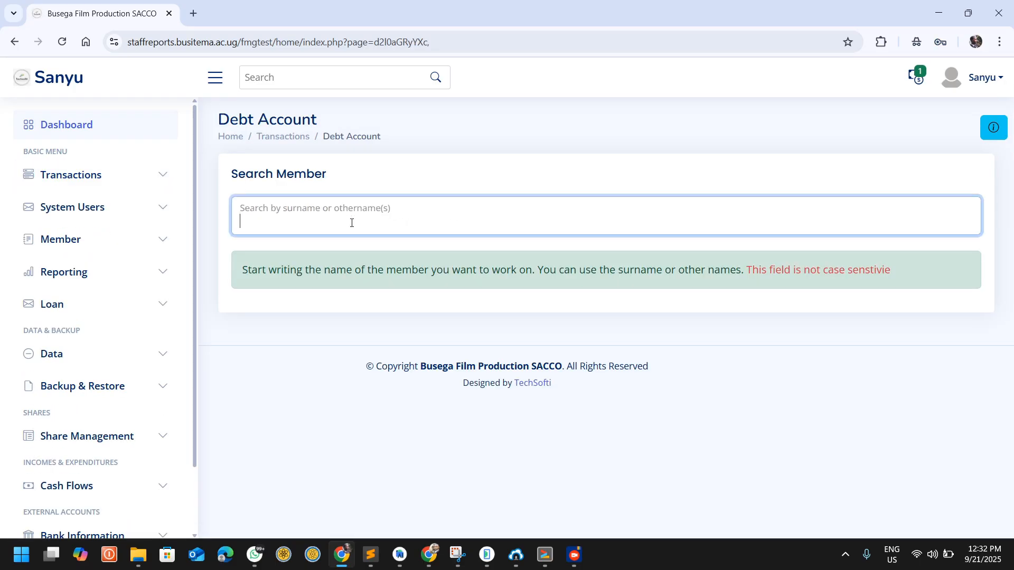
type("bya")
left_click(344, 260)
scroll(430, 333, "down", 3)
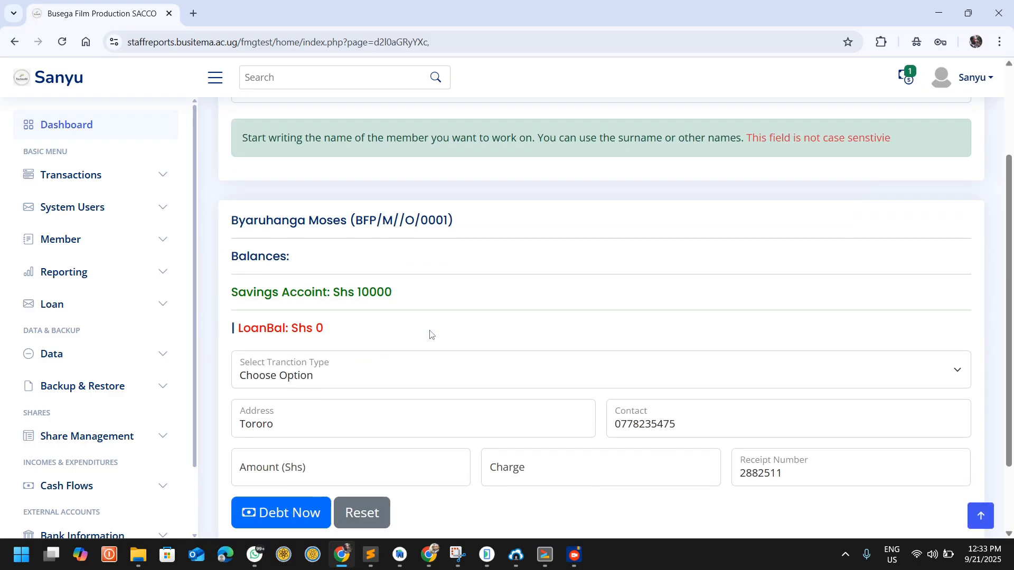
Step: Debit the member's account with a Withdraw transaction of Shs 4000 and a charge of 500
scroll(429, 334, "down", 2)
left_click(295, 280)
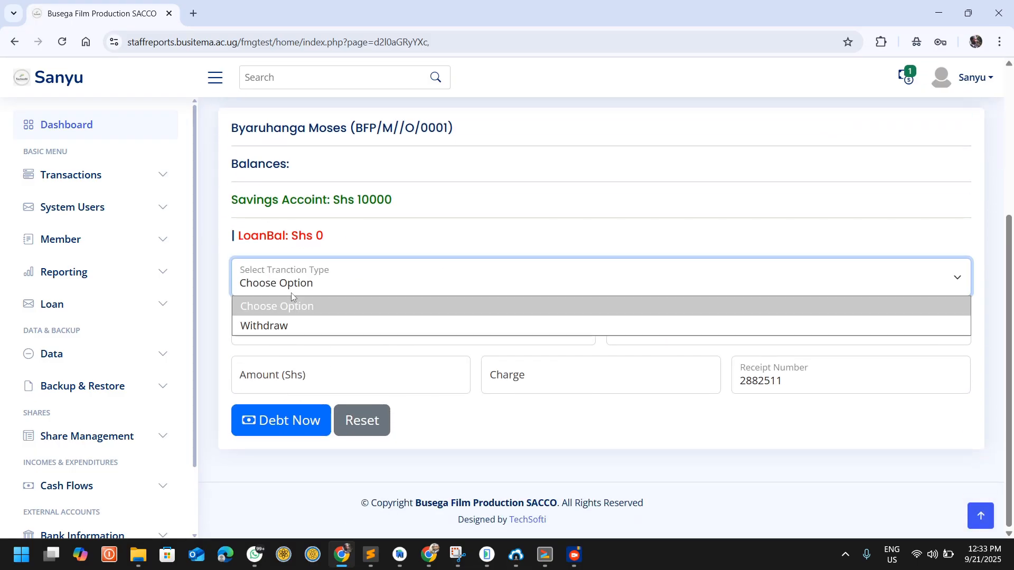
left_click(292, 327)
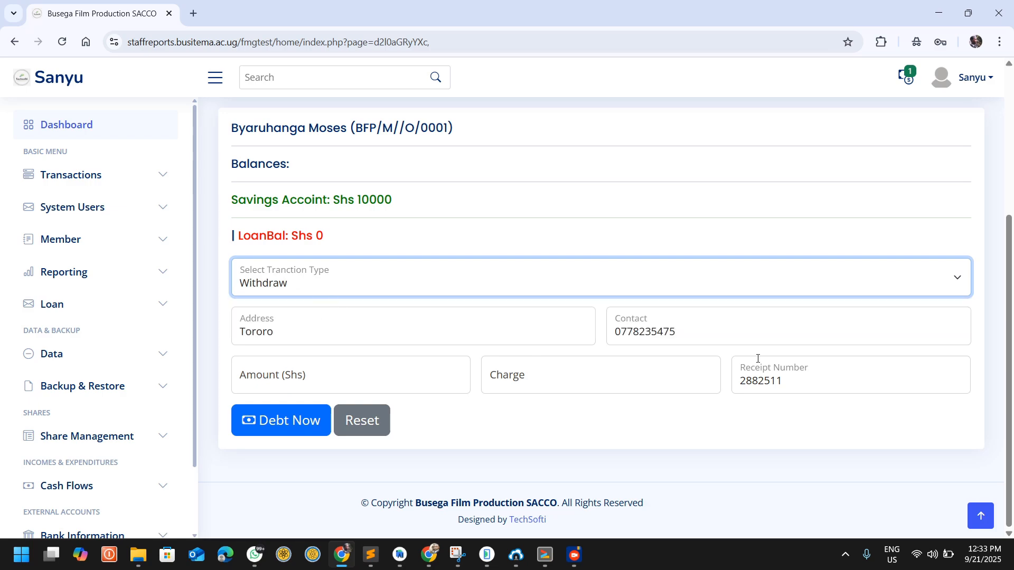
left_click(298, 369)
type("500")
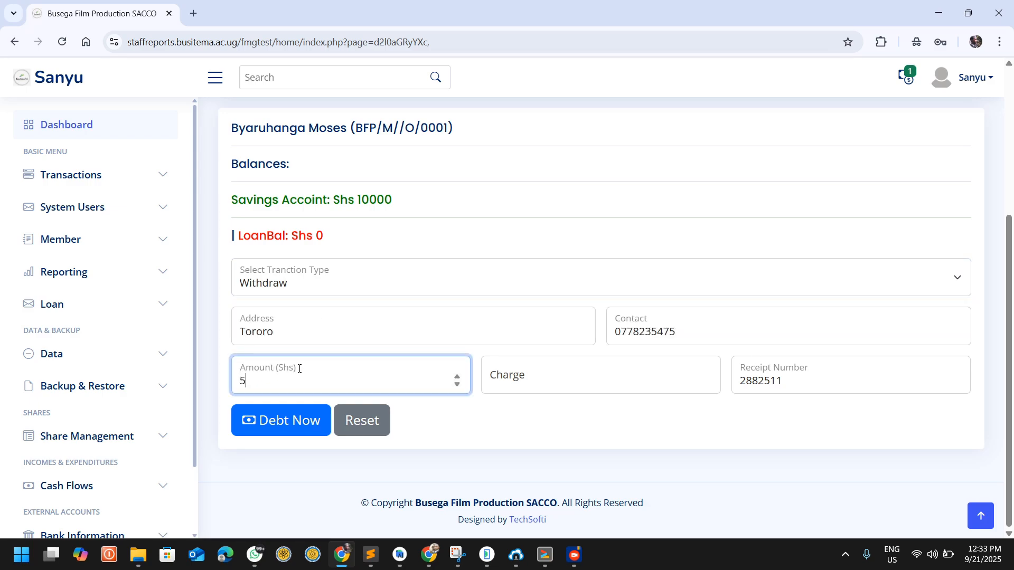
key("BackSpace")
key("BackSpace")
key("BackSpace")
type("4000")
left_click(641, 380)
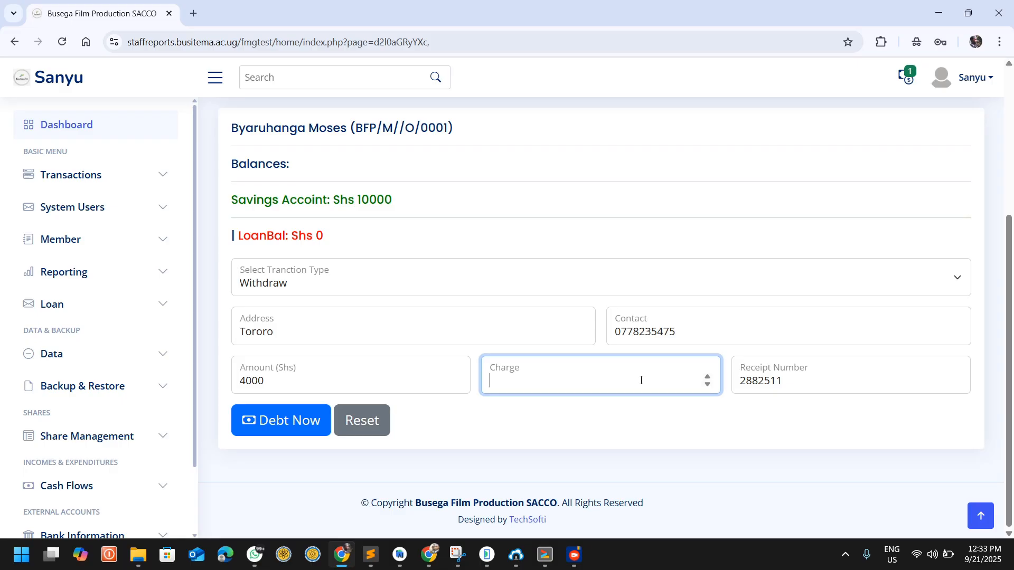
type("500")
left_click(313, 421)
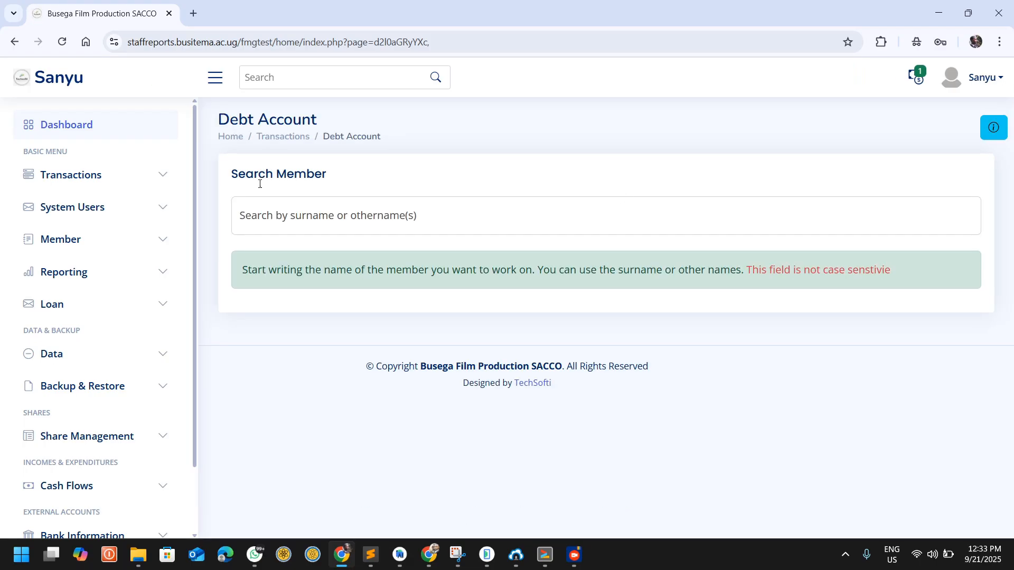
Step: View the transactions list and examine the withdrawal's amount, charge, total balance and manager
left_click(79, 175)
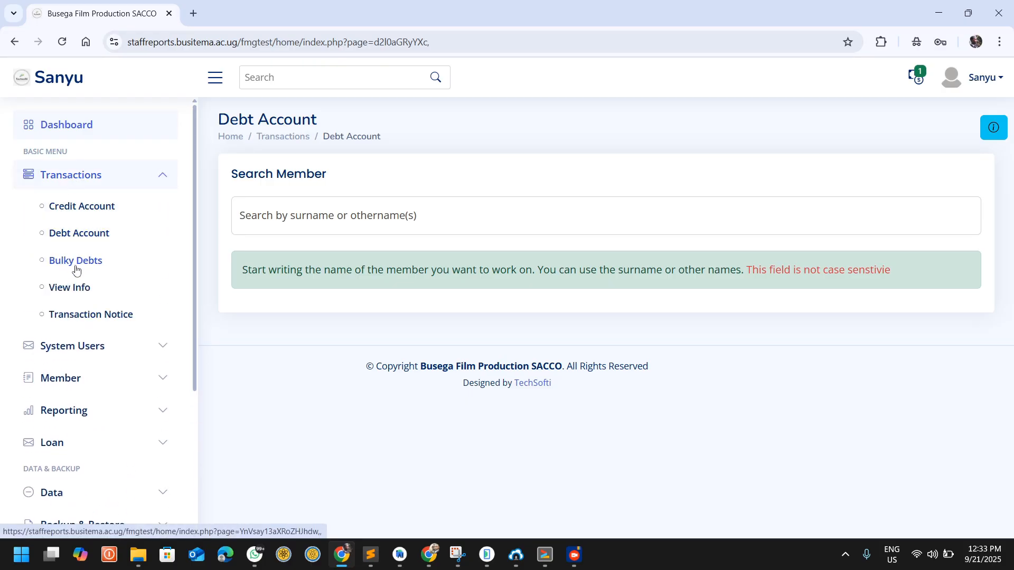
left_click(70, 288)
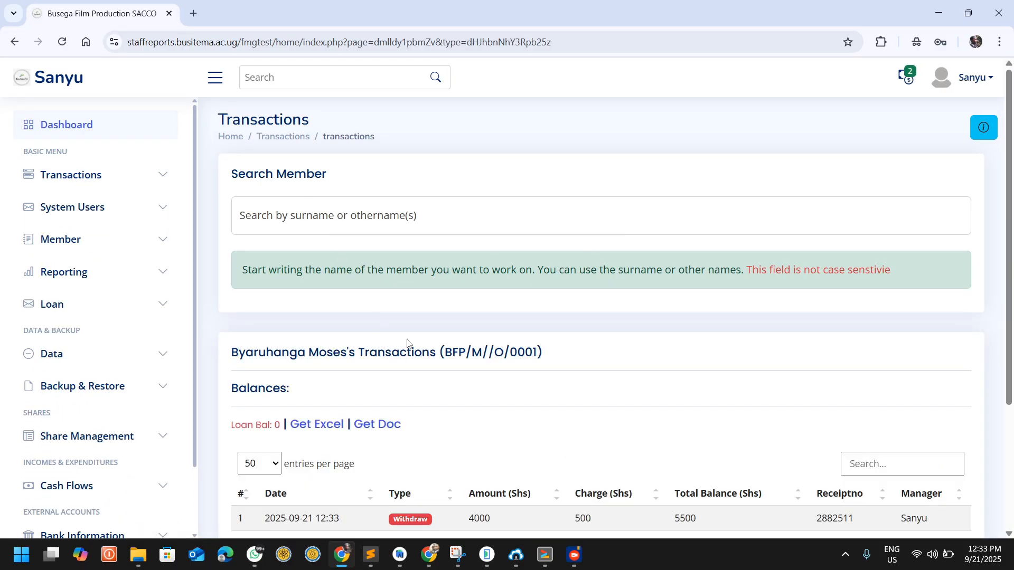
scroll(407, 343, "down", 3)
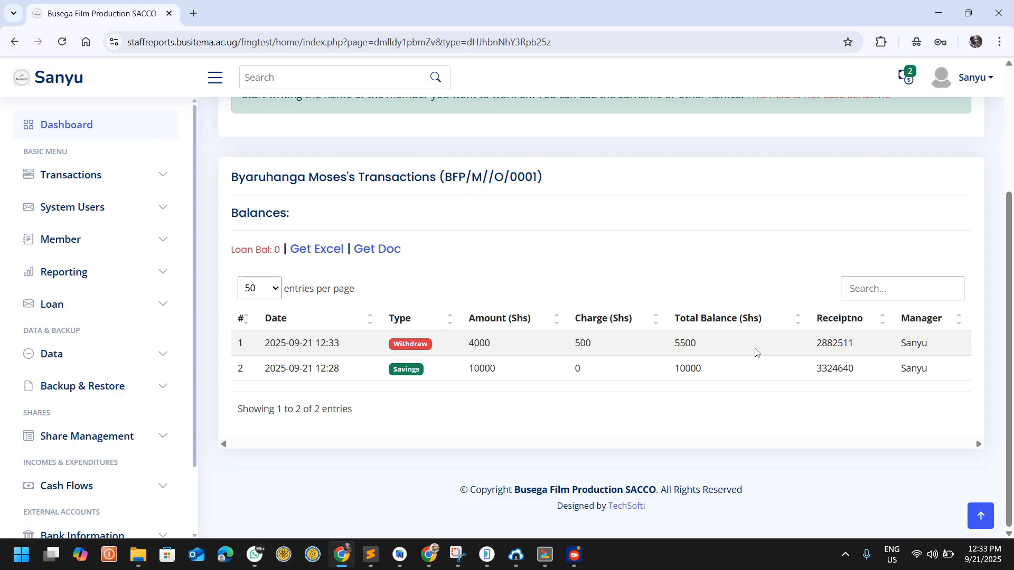
double_click(927, 345)
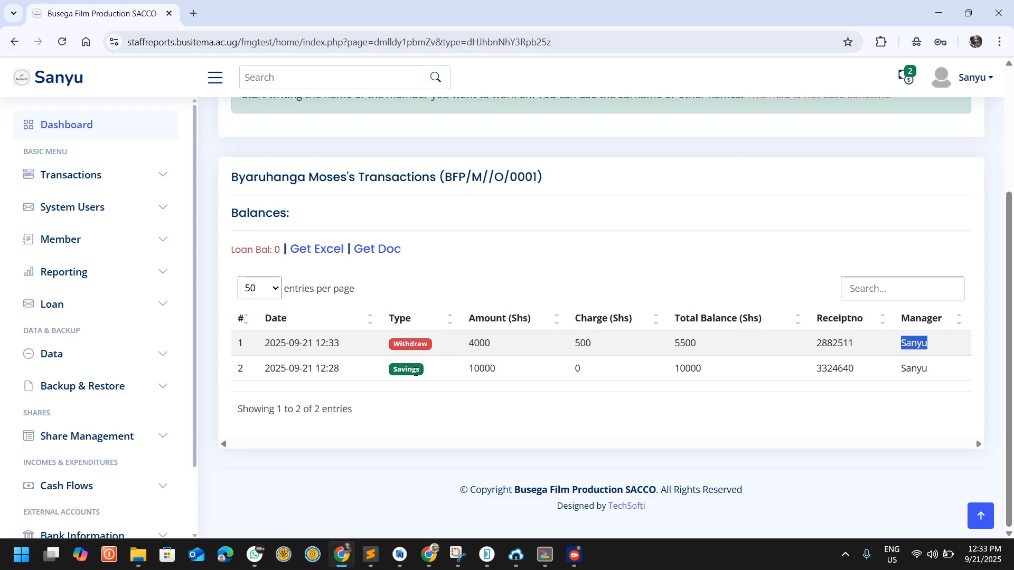
scroll(409, 278, "up", 1)
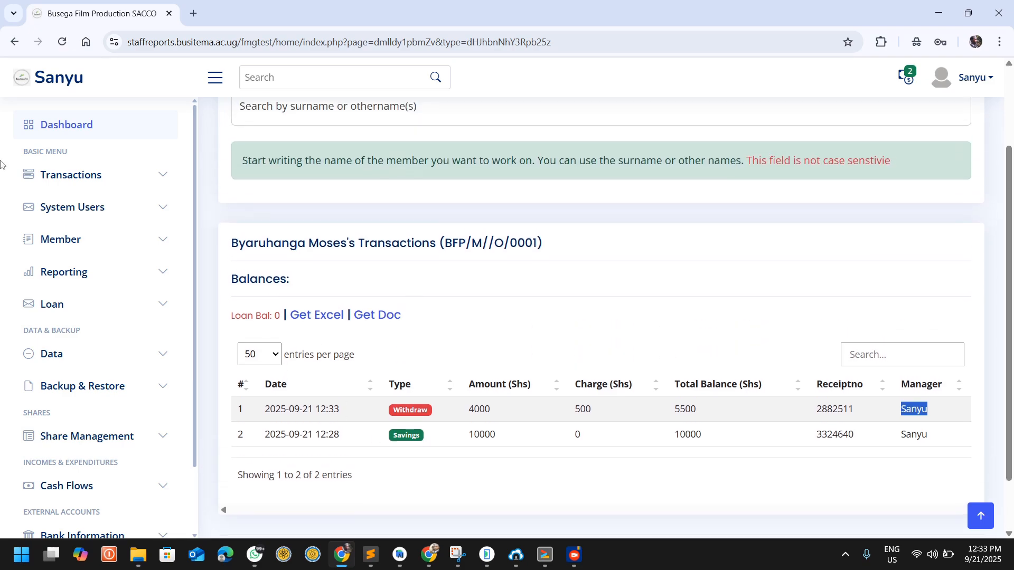
Step: Return to the dashboard and examine the float, today's transaction count and the withdrawal entry in the system logs
left_click(66, 125)
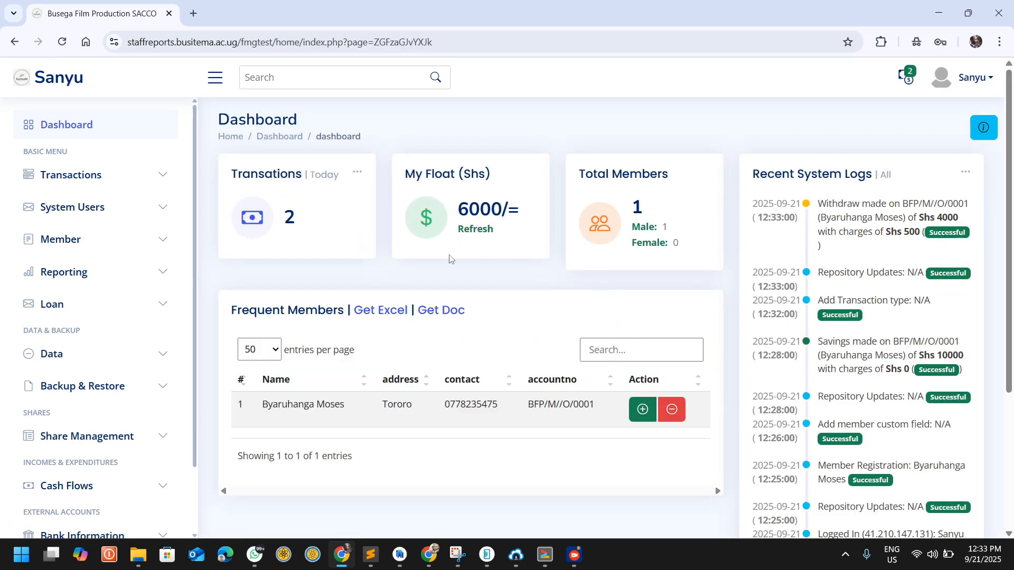
left_click_drag(459, 209, 499, 207)
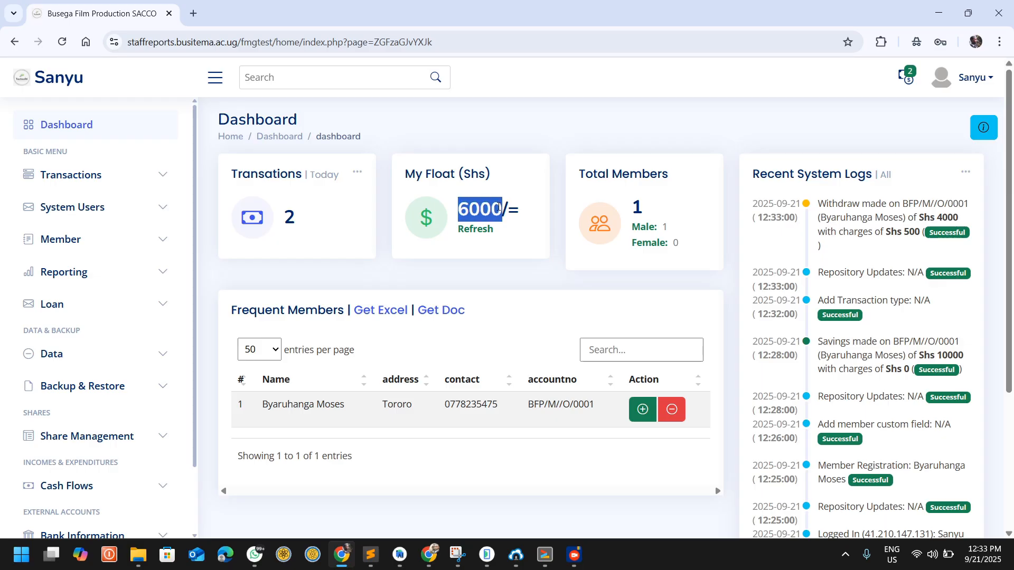
left_click_drag(296, 217, 289, 218)
left_click_drag(873, 235, 816, 206)
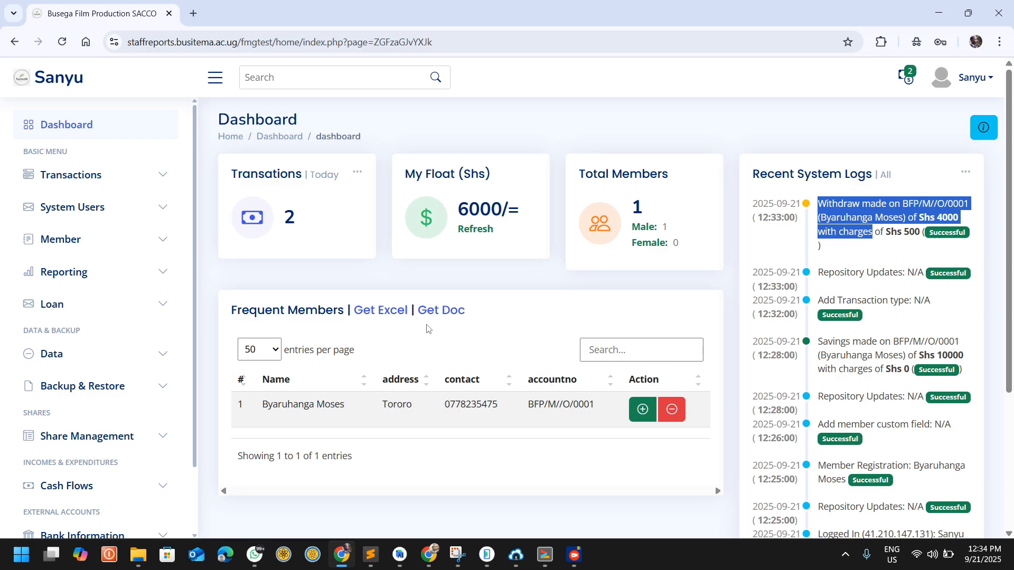
left_click(347, 258)
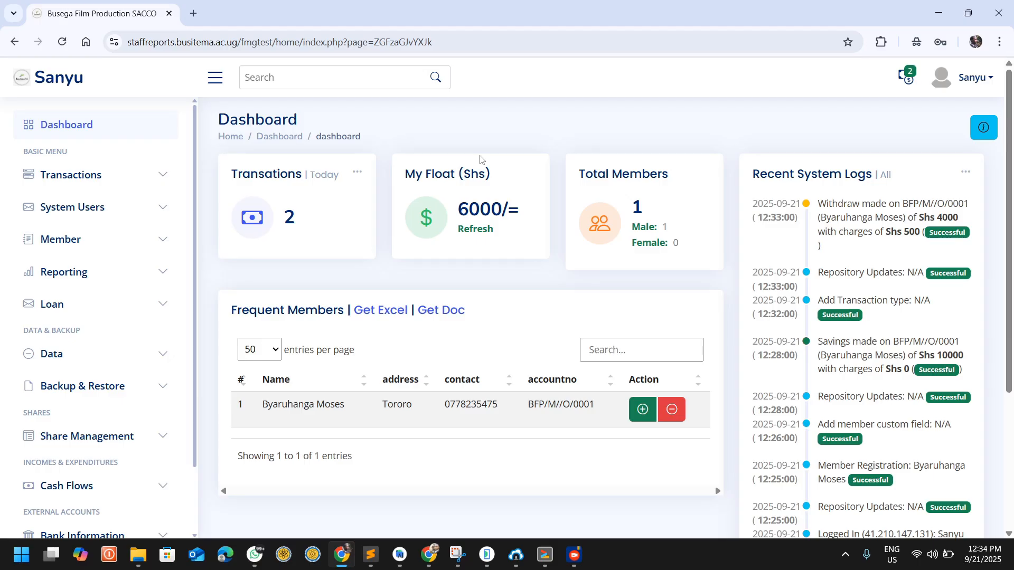
Step: View the existing loan information in the Loan section
scroll(109, 264, "down", 2)
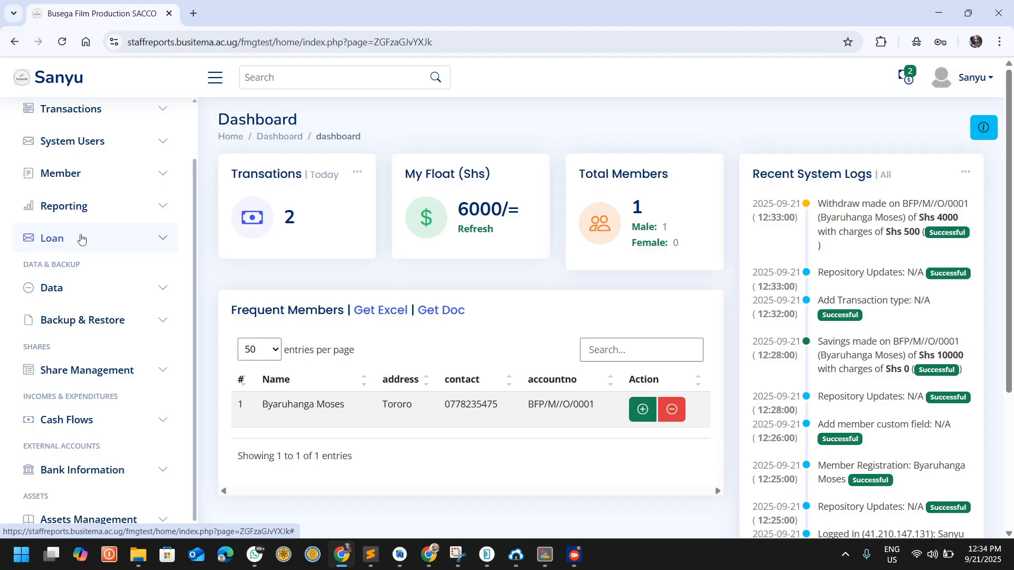
left_click(80, 239)
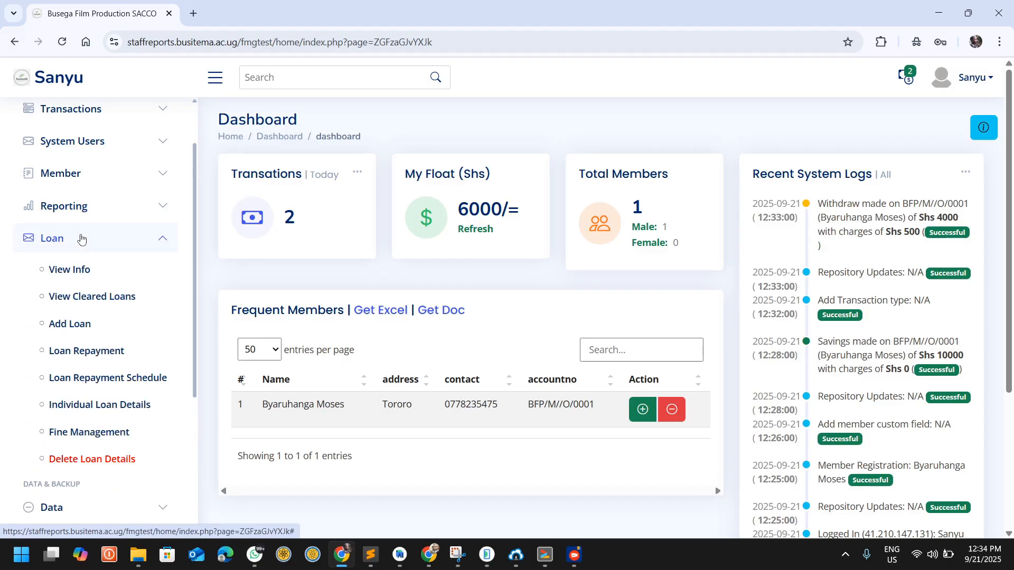
left_click(72, 269)
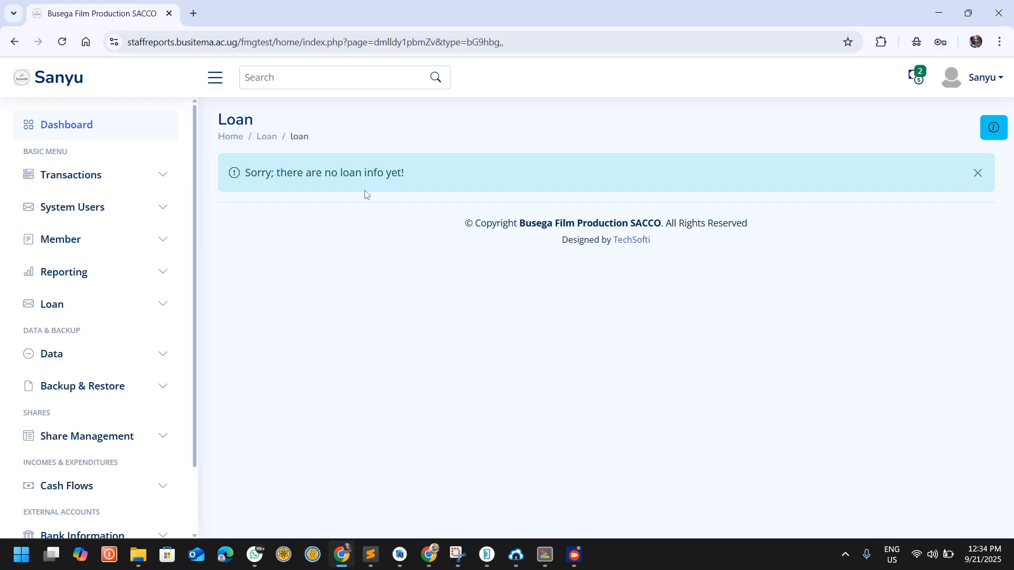
scroll(129, 249, "down", 1)
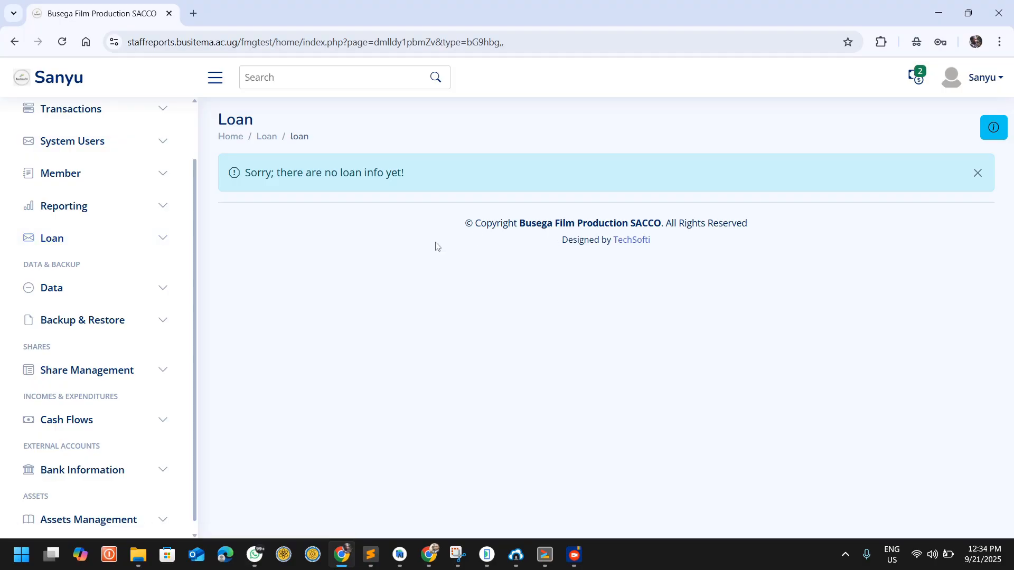
Step: Open the Add Loan form and load the member by searching for a partial surname
left_click(71, 239)
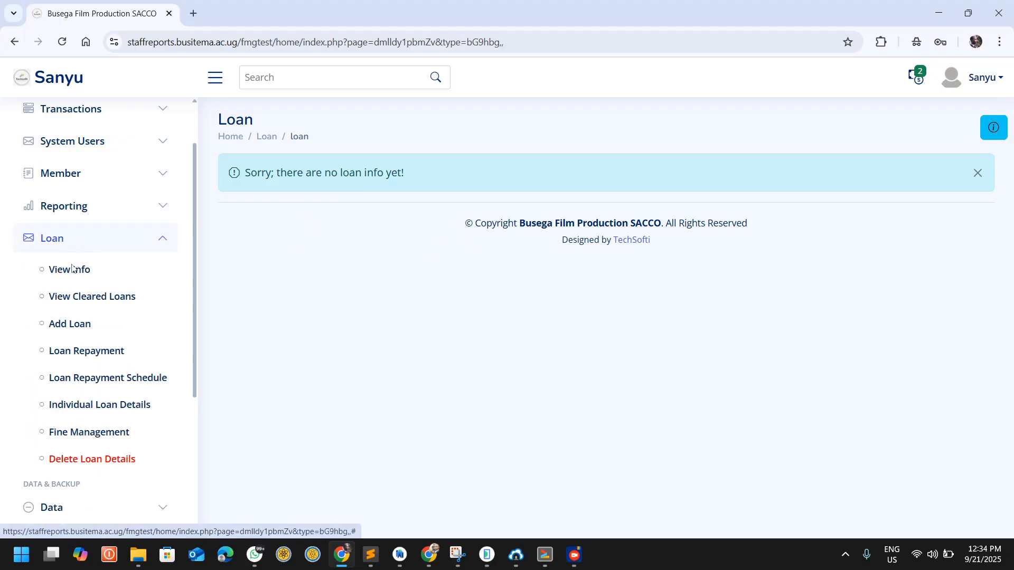
left_click(70, 324)
left_click(394, 217)
type("bya")
left_click(328, 261)
scroll(475, 310, "down", 5)
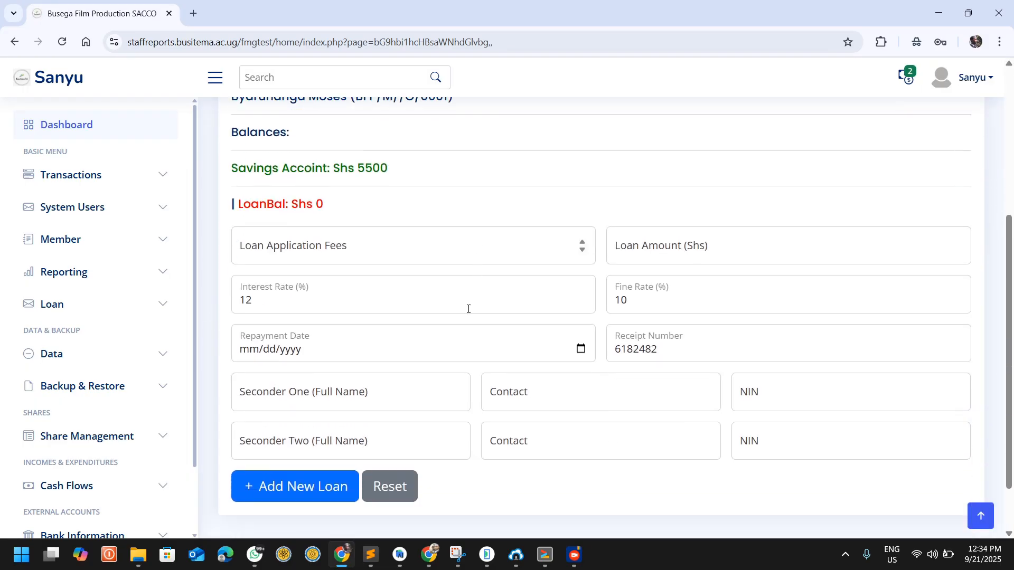
Step: Set the loan application fees to 10000 and the loan amount to 50000 Shs
left_click(360, 243)
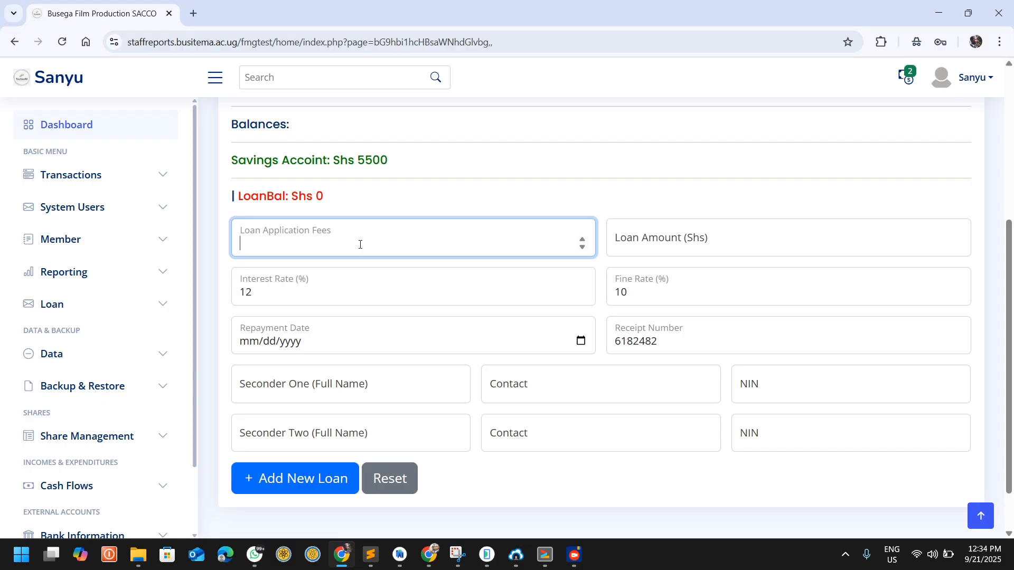
type("10000")
left_click(684, 232)
type("50000")
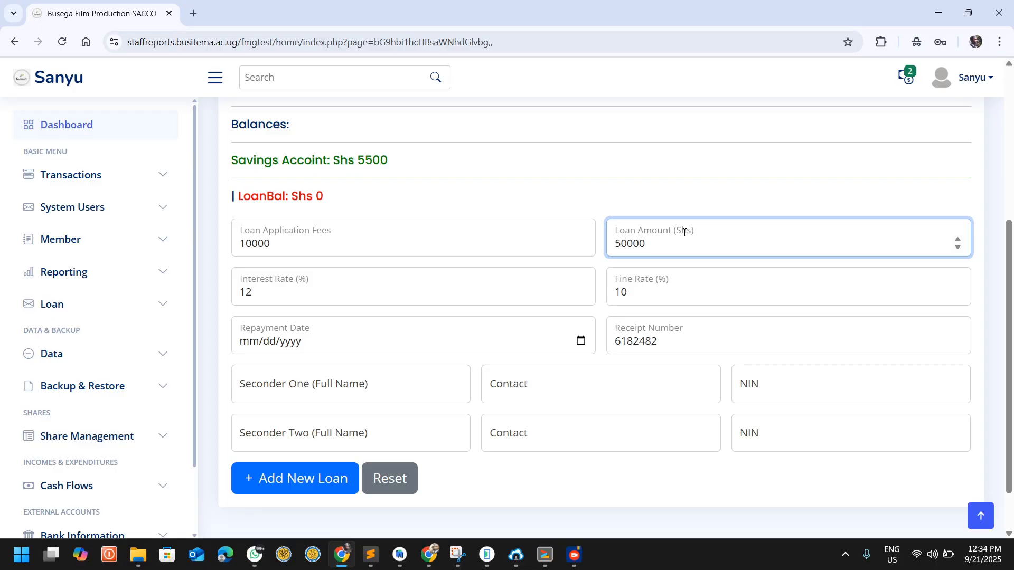
Step: Review the loan's interest and fine rates and set the repayment date to 11/21/2025
scroll(339, 230, "down", 2)
left_click(328, 239)
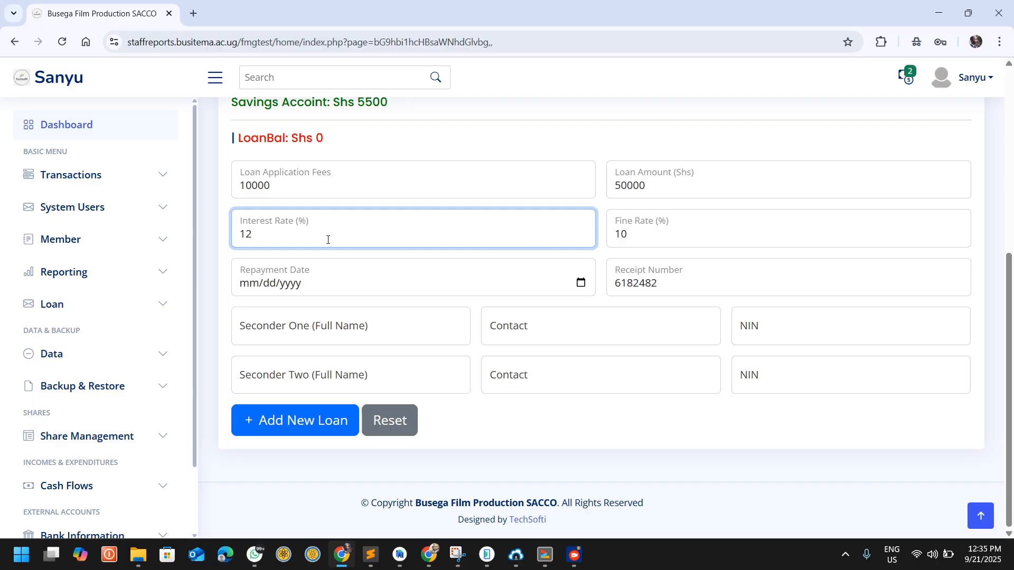
left_click(710, 237)
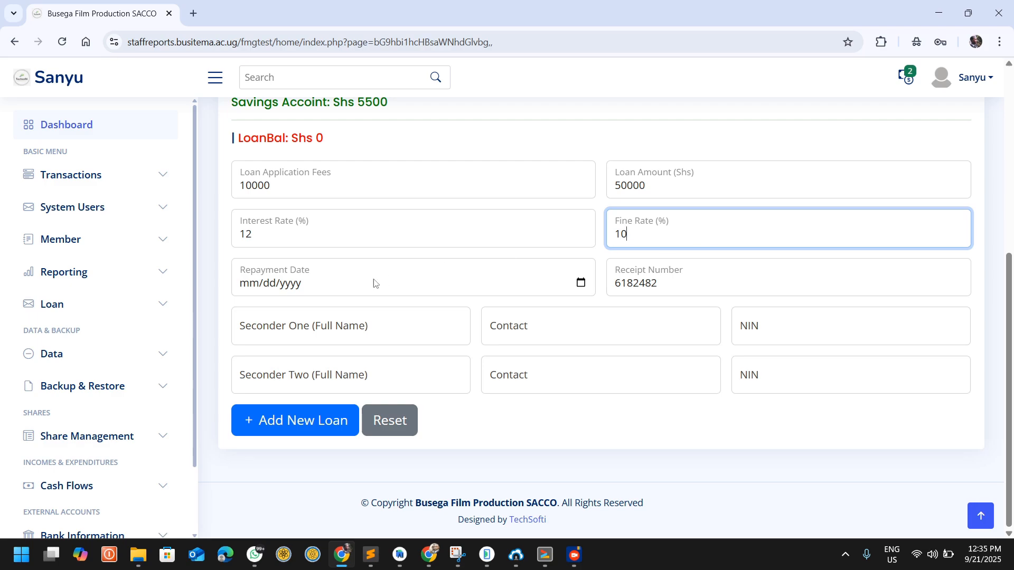
left_click(331, 287)
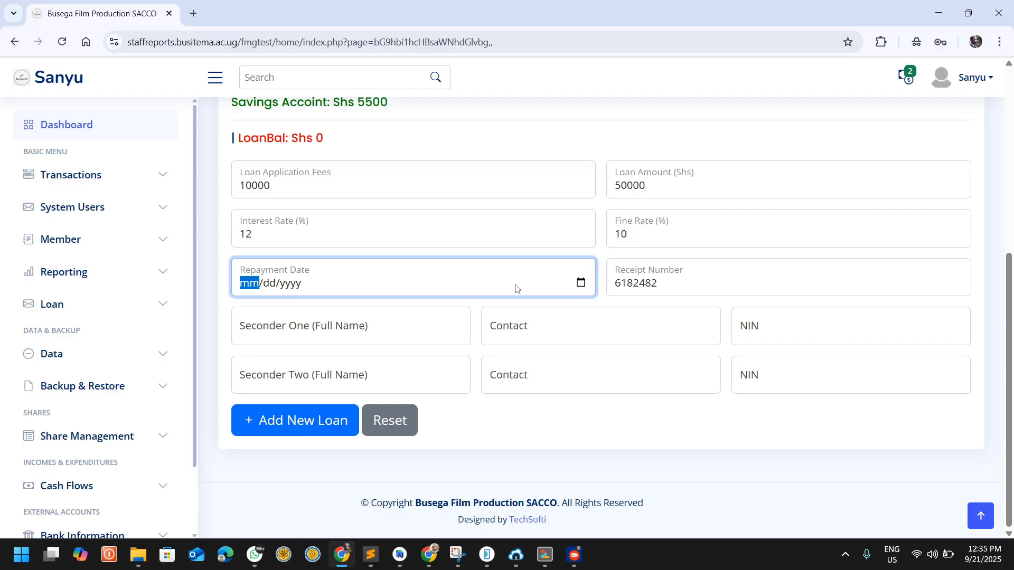
left_click(579, 284)
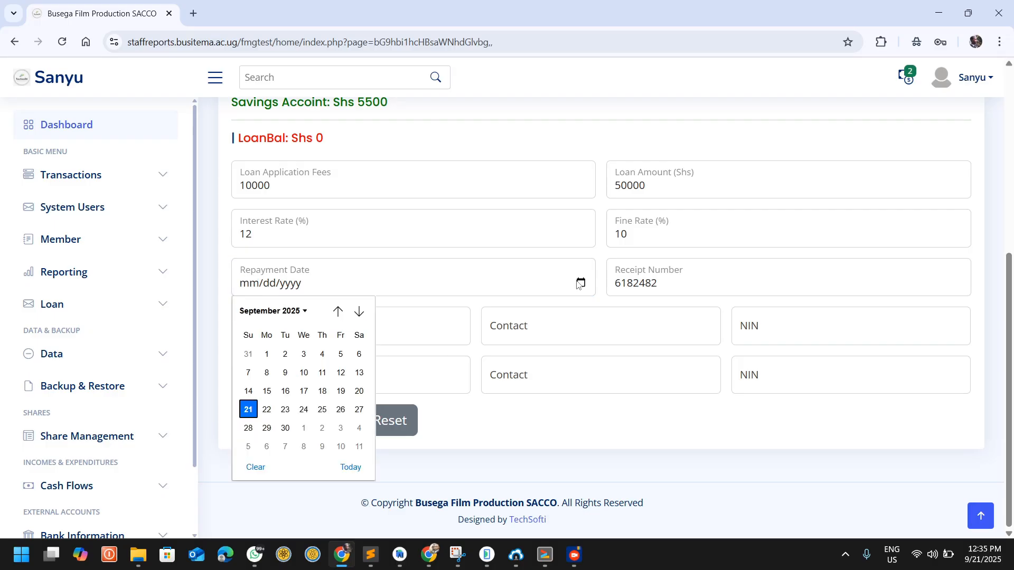
double_click(360, 313)
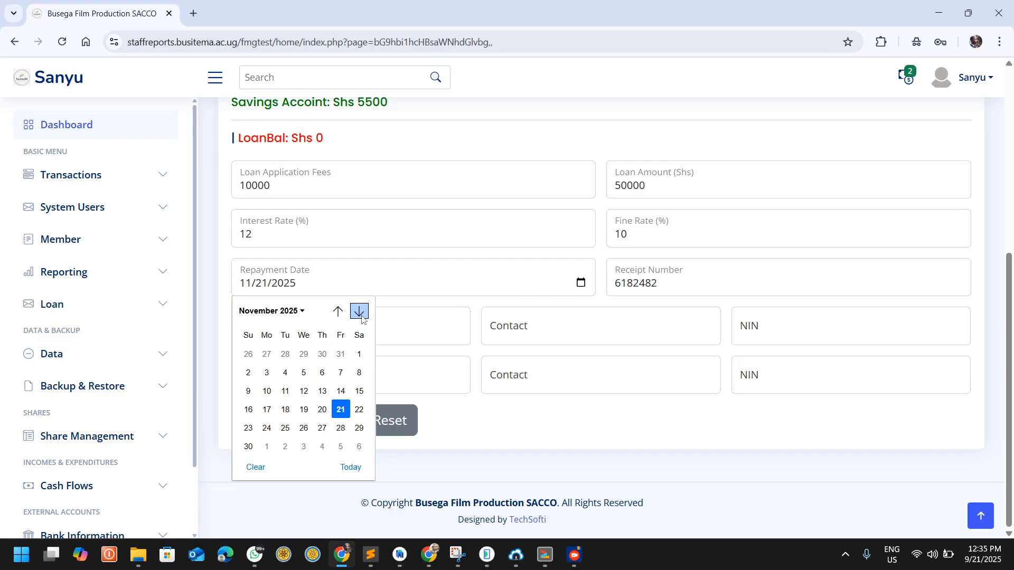
left_click(340, 409)
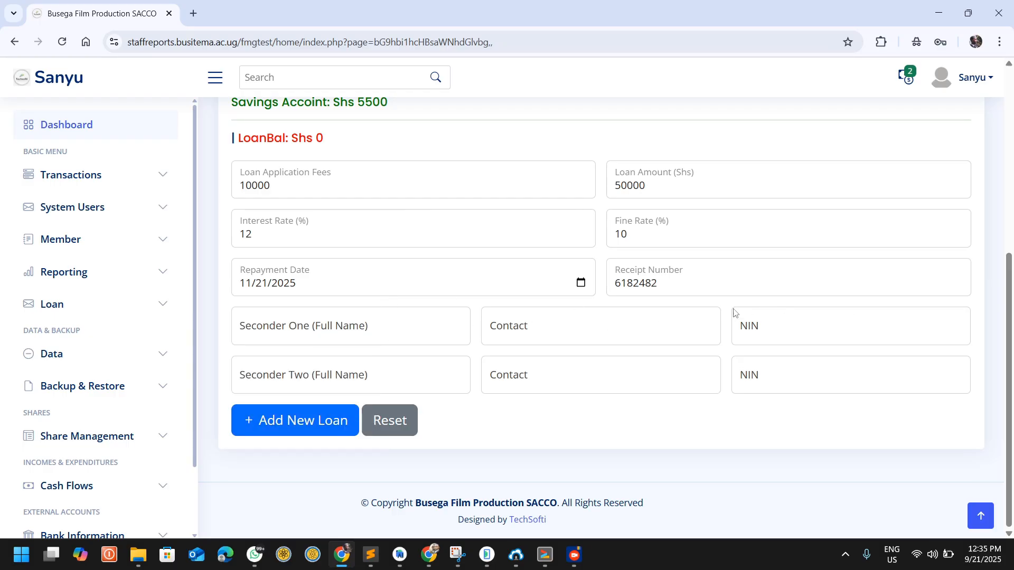
Step: Fill in the first seconder with the name sec 001, a contact phone number and the NIN
left_click(296, 324)
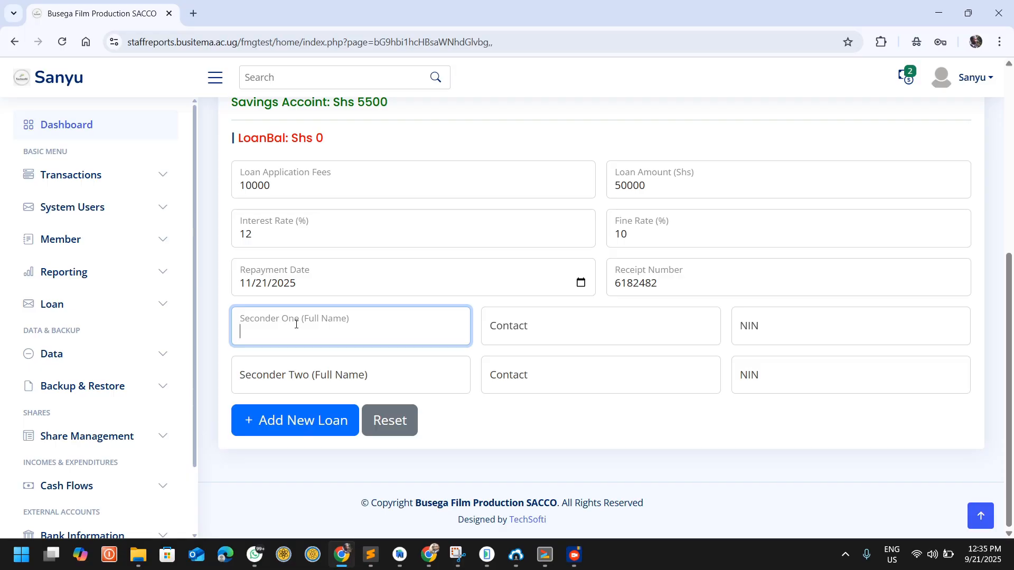
type("sec 001")
left_click(599, 318)
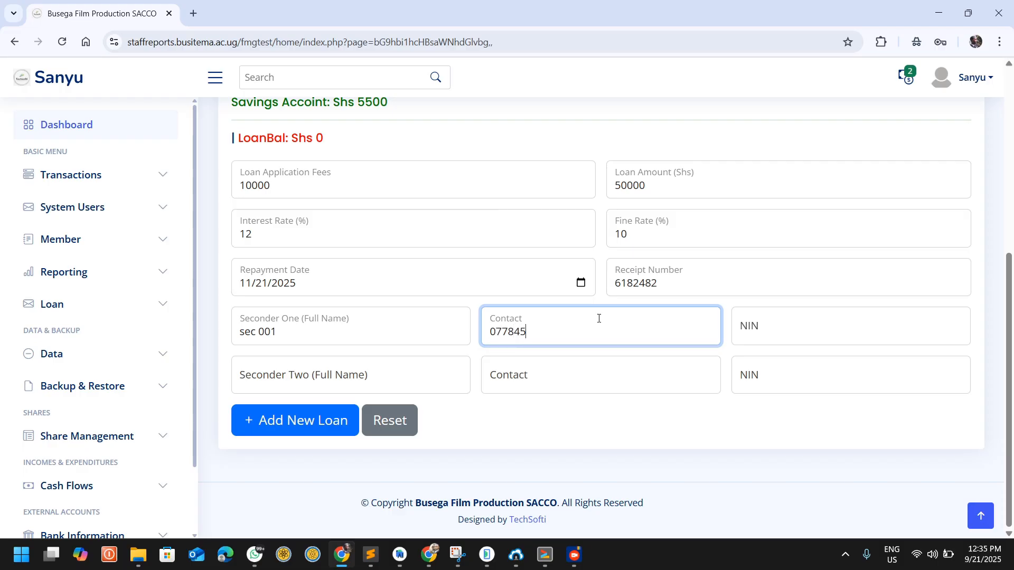
left_click(779, 327)
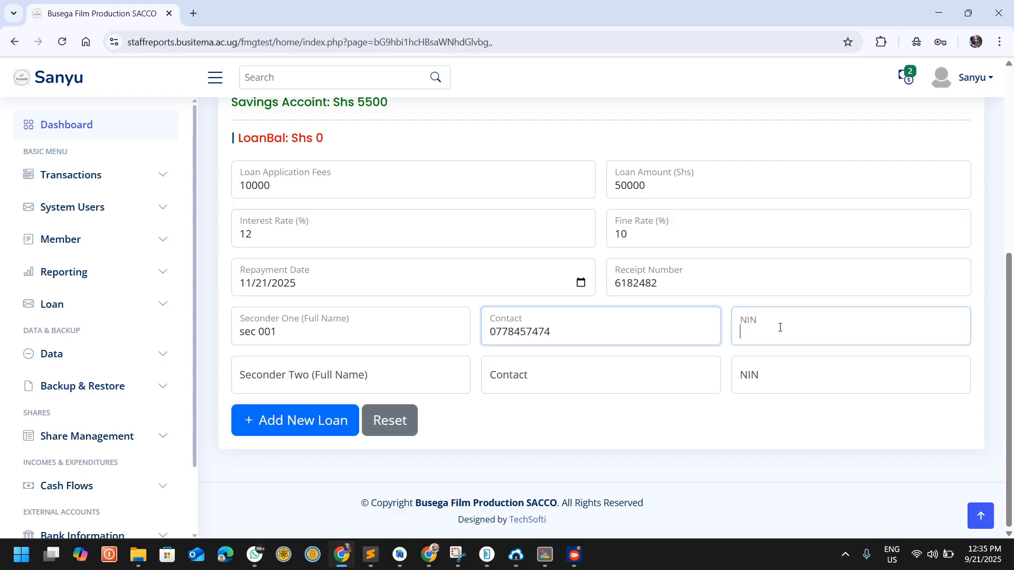
type("cm")
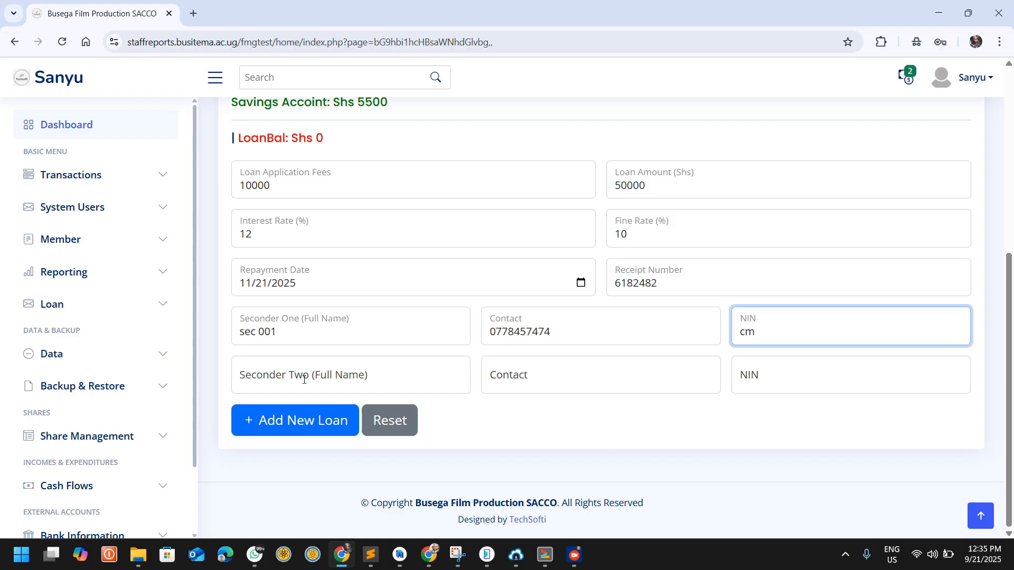
Step: Fill in the second seconder with the name sec 002, a contact phone number and the NIN, and submit the new loan
left_click(309, 374)
type("sec ")
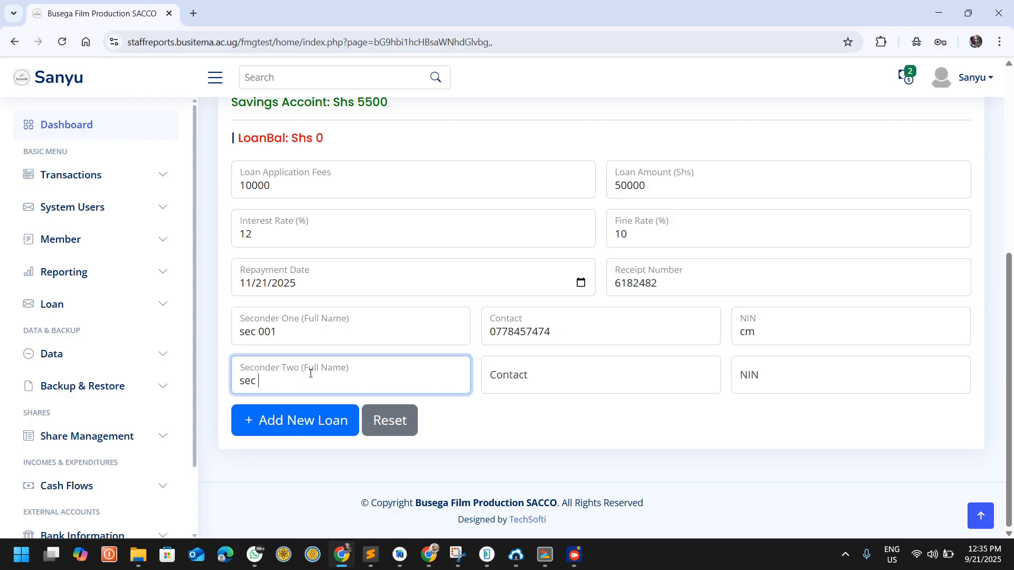
type("002")
left_click(534, 373)
type("077454541")
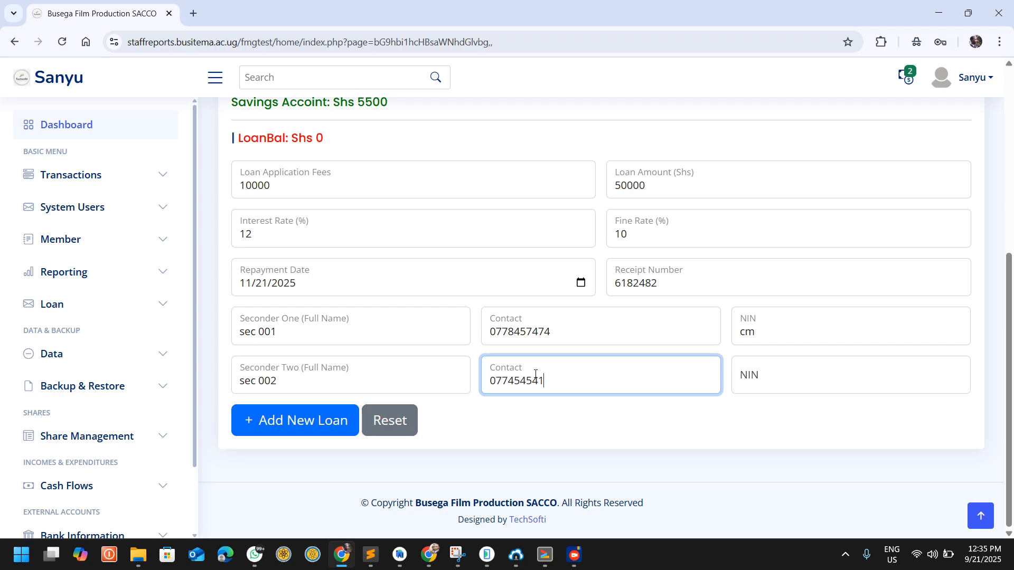
left_click(882, 387)
type("cm")
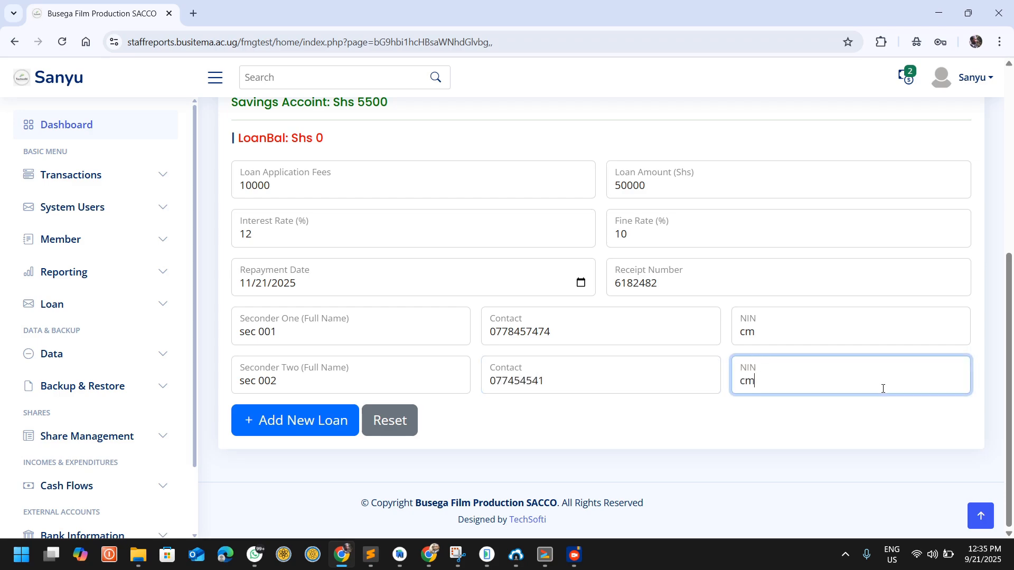
left_click(254, 422)
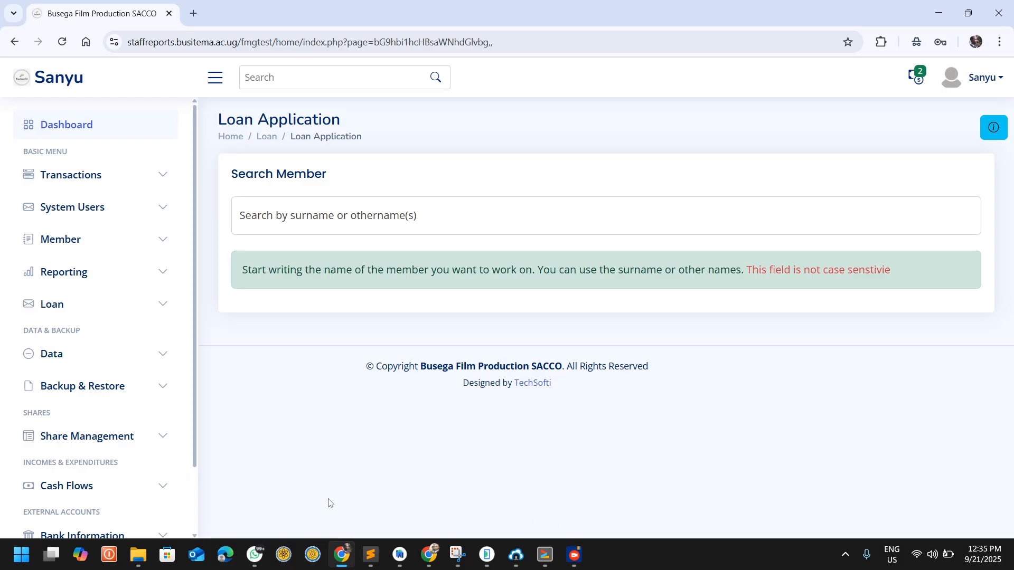
Step: Switch to the SACCO mobile app in the Android emulator and check the member's account balances, finding the member by partial surname
left_click(486, 555)
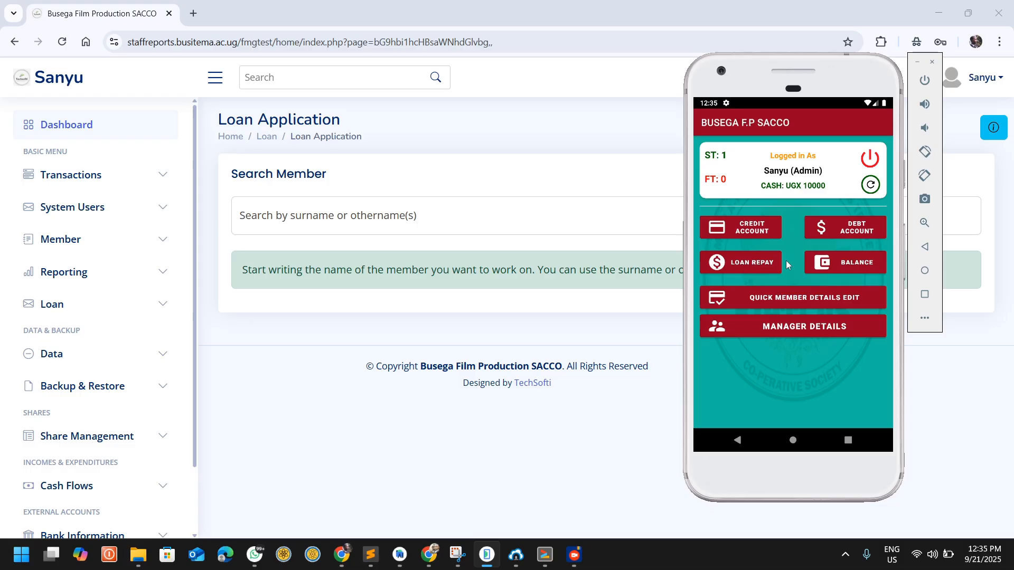
left_click(843, 265)
left_click(772, 226)
type("byar")
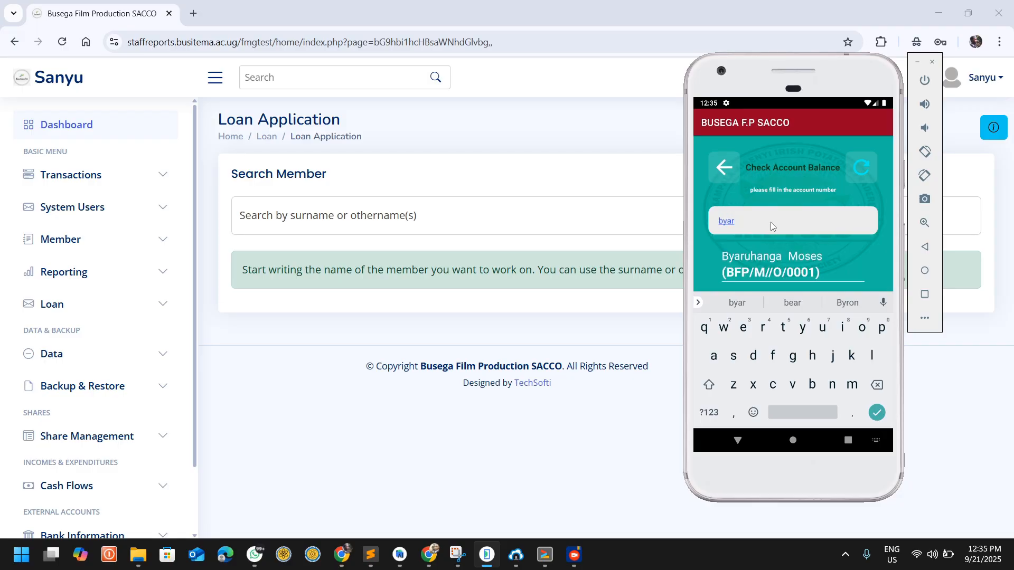
left_click(769, 258)
left_click(737, 440)
left_click(812, 258)
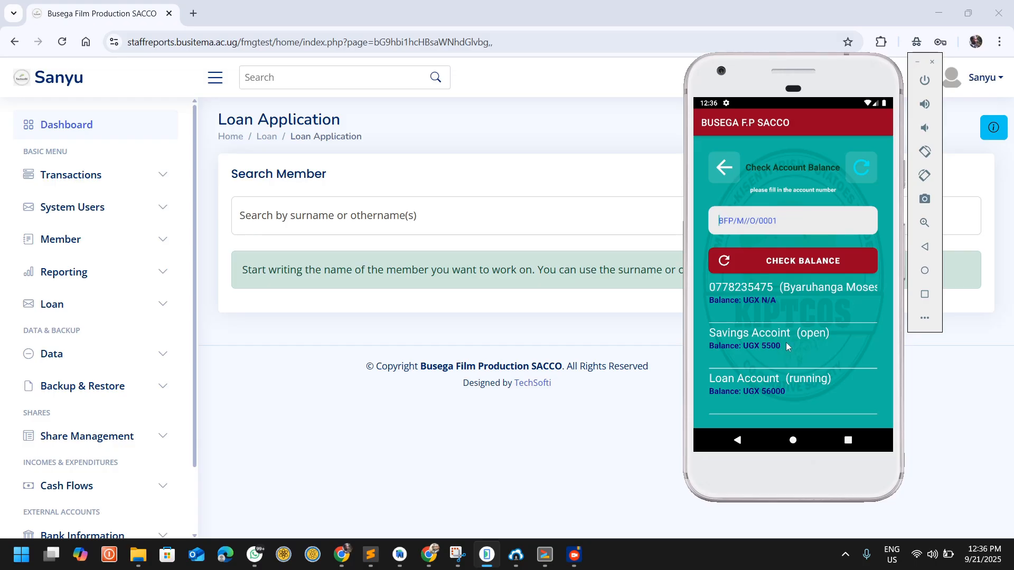